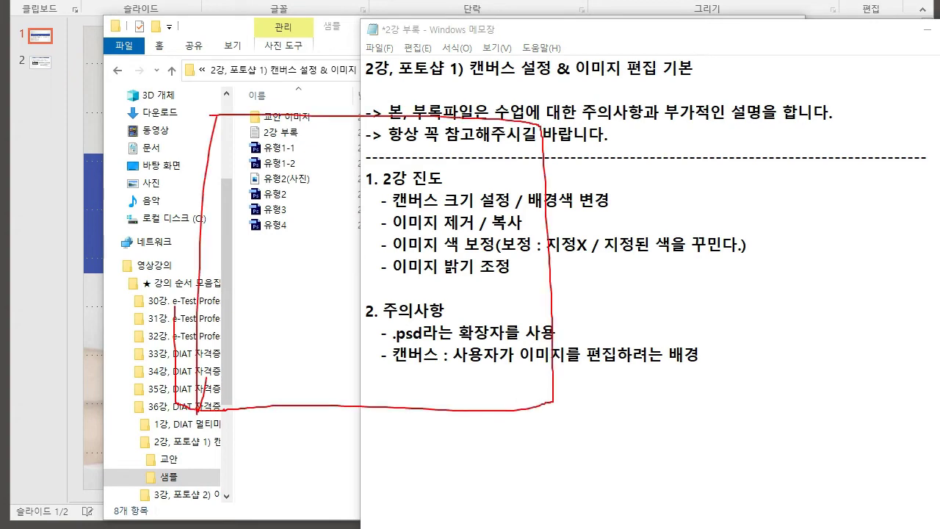
pyautogui.moveTo(267, 189)
pyautogui.mouseDown()
pyautogui.moveTo(323, 197)
pyautogui.moveTo(275, 176)
pyautogui.mouseUp()
pyautogui.moveTo(273, 205); pyautogui.dragTo(300, 198)
pyautogui.moveTo(287, 197); pyautogui.dragTo(321, 162)
pyautogui.moveTo(420, 179); pyautogui.dragTo(430, 180)
pyautogui.moveTo(431, 237); pyautogui.dragTo(399, 318)
pyautogui.moveTo(457, 301); pyautogui.dragTo(475, 318)
pyautogui.moveTo(397, 263)
pyautogui.mouseDown()
pyautogui.moveTo(430, 247)
pyautogui.moveTo(477, 258)
pyautogui.mouseUp()
pyautogui.moveTo(216, 114)
pyautogui.mouseDown()
pyautogui.moveTo(419, 112)
pyautogui.moveTo(555, 278)
pyautogui.moveTo(417, 400)
pyautogui.moveTo(188, 390)
pyautogui.moveTo(213, 109)
pyautogui.moveTo(512, 118)
pyautogui.moveTo(562, 379)
pyautogui.mouseUp()
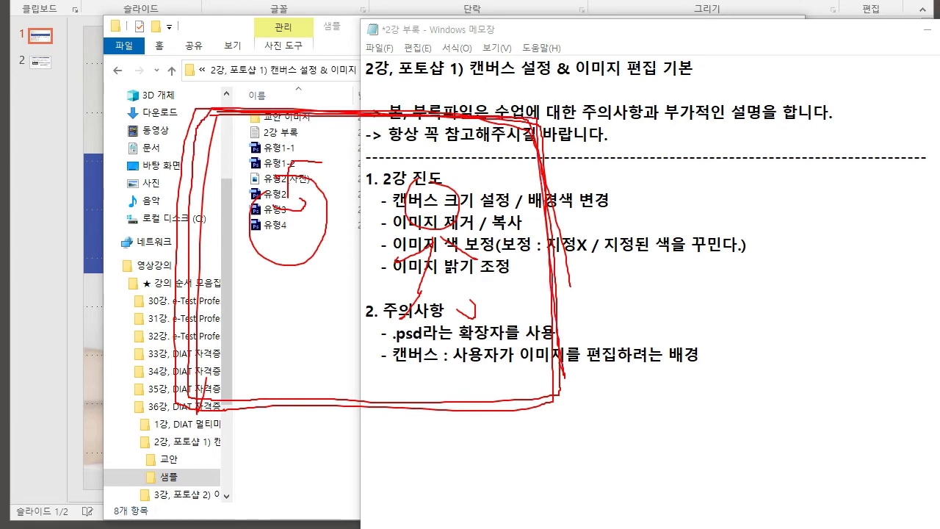
pyautogui.press('Escape')
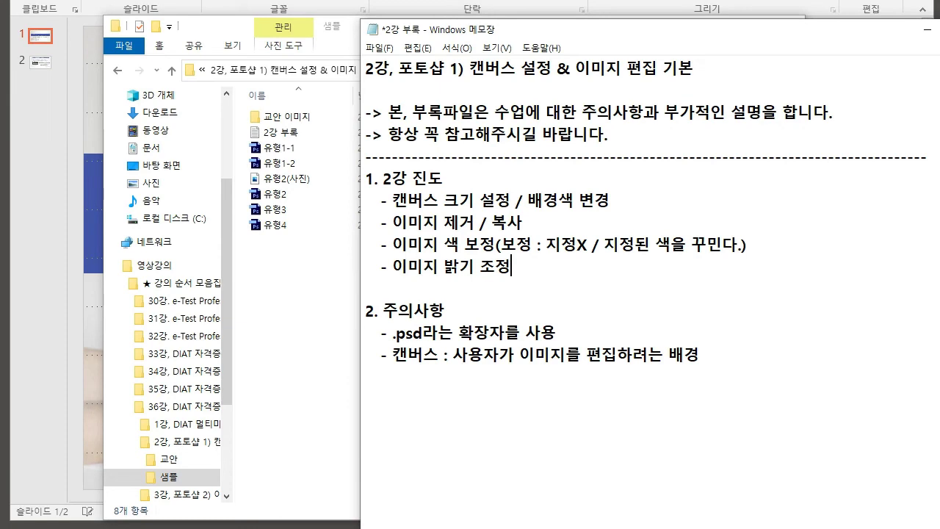
# Review the 2강 진도 topics in the lesson notes, covering canvas size, background colour, image removal and copying, colour correction and brightness.
pyautogui.moveTo(392, 199); pyautogui.dragTo(512, 199)
pyautogui.click(512, 199)
pyautogui.moveTo(528, 199); pyautogui.dragTo(610, 199)
pyautogui.click(611, 199)
pyautogui.moveTo(392, 222); pyautogui.dragTo(506, 222)
pyautogui.moveTo(460, 244); pyautogui.dragTo(510, 266)
pyautogui.click(559, 262)
pyautogui.rightClick(559, 263)
pyautogui.press('Escape')
# Switch to File Explorer, locate the 유형1-1 file in the 샘플 folder, and return to Photoshop.
pyautogui.hotkey('alt', 'Tab')
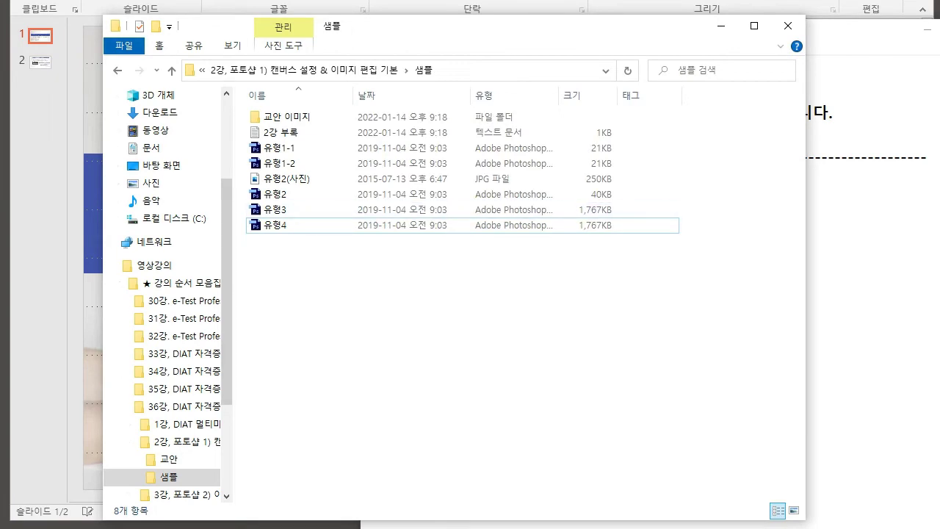
pyautogui.hotkey('alt', 'Tab')
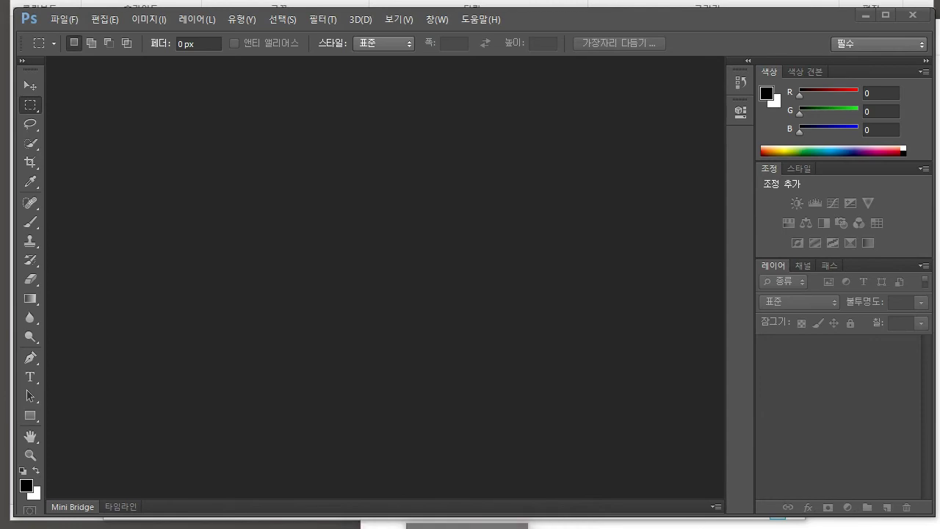
pyautogui.hotkey('alt', 'Tab')
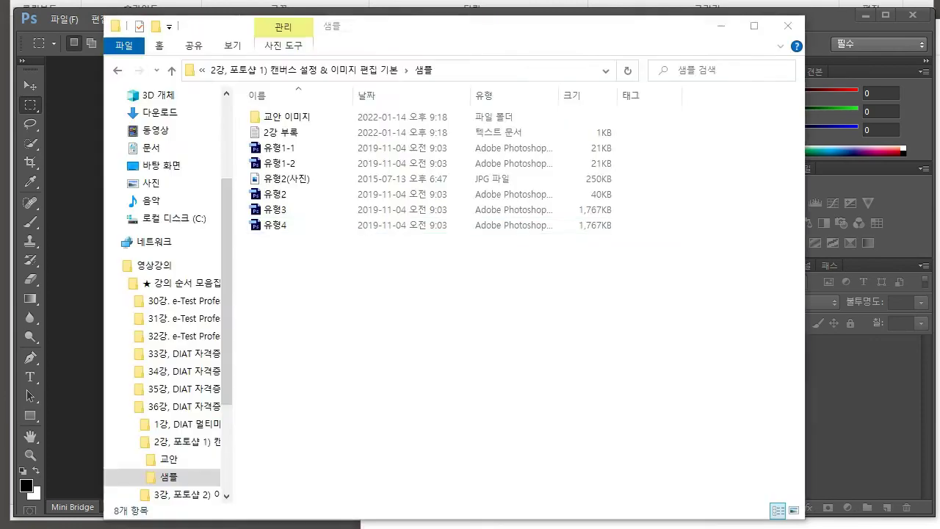
pyautogui.click(279, 163)
pyautogui.click(279, 148)
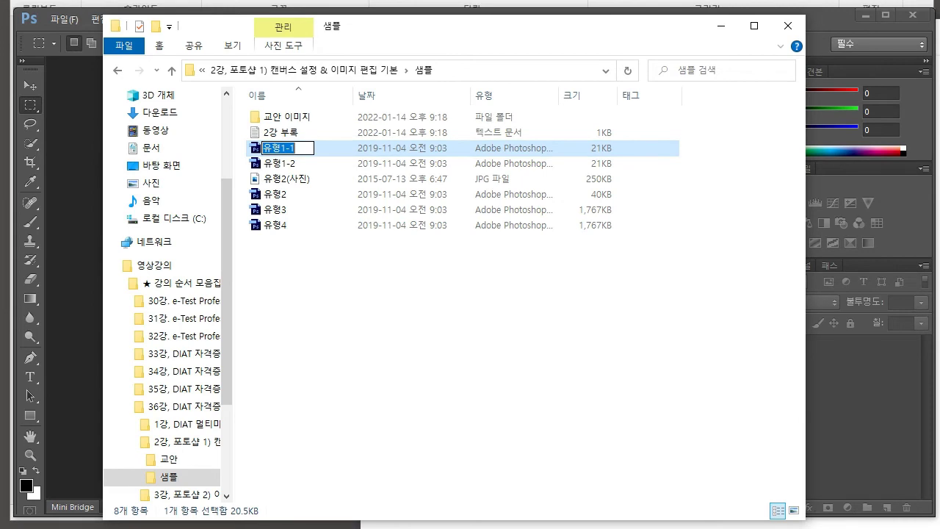
pyautogui.hotkey('alt', 'Tab')
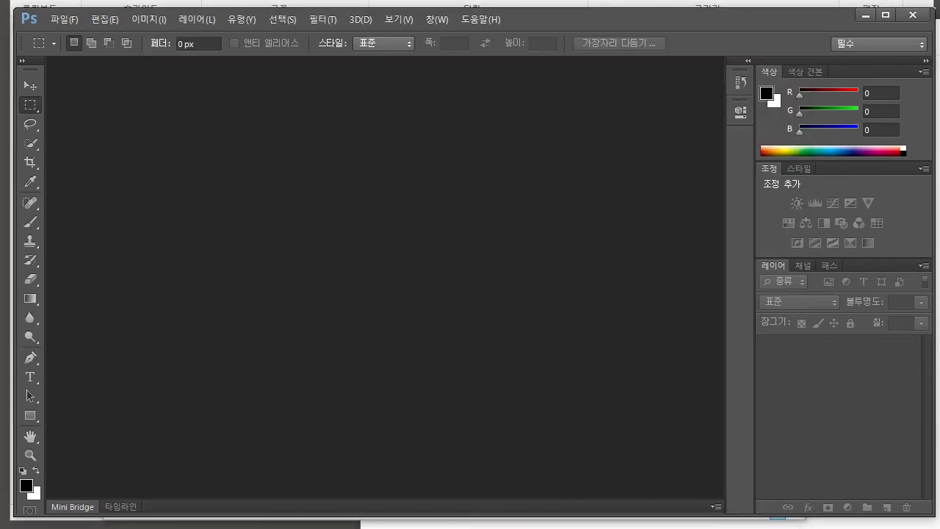
# Begin opening a file and browse from the desktop through 영상강의 to the ★ 강의 순서 모음집 folder.
pyautogui.click(64, 19)
pyautogui.moveTo(103, 19)
pyautogui.moveTo(65, 19)
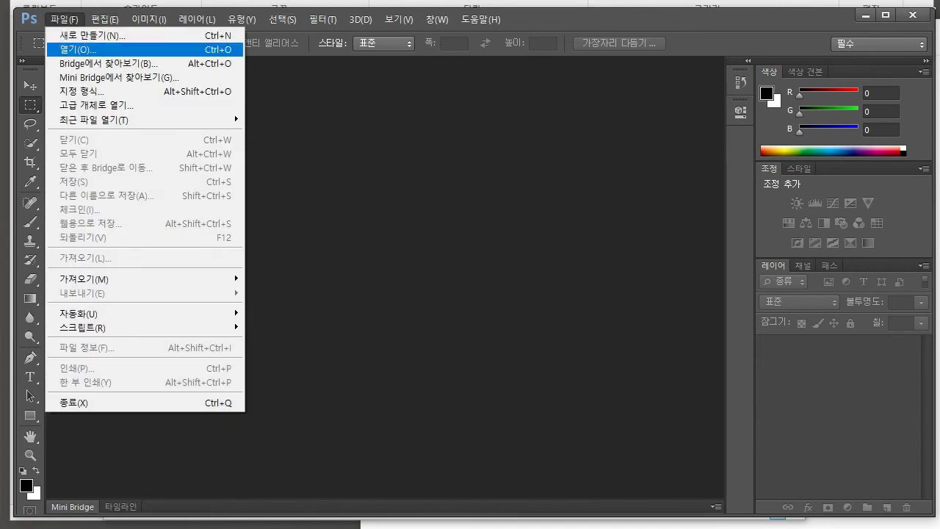
pyautogui.click(73, 49)
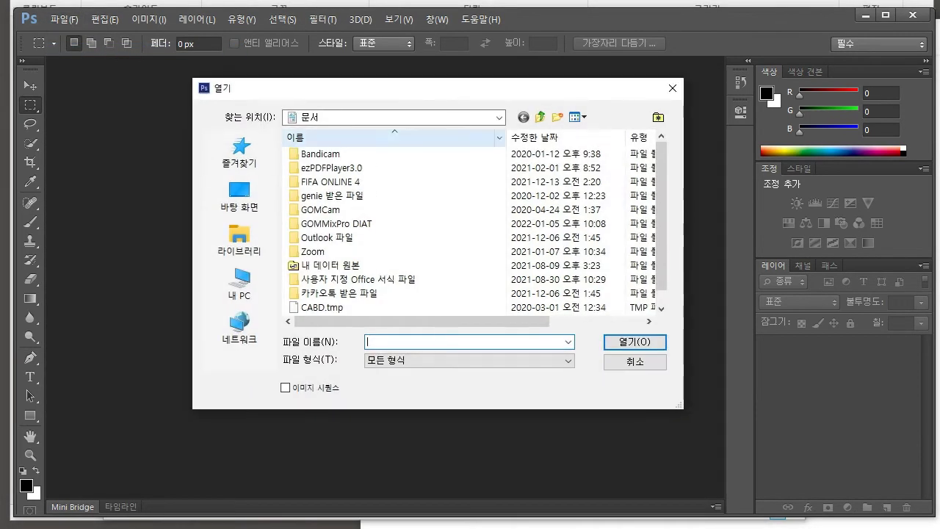
pyautogui.click(239, 196)
pyautogui.scroll(-2, 367, 232)
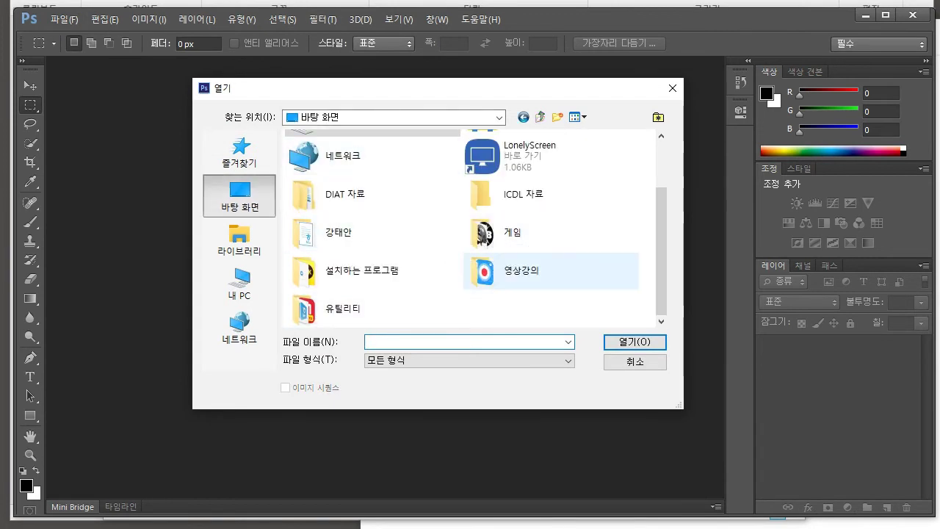
pyautogui.doubleClick(507, 270)
pyautogui.doubleClick(342, 153)
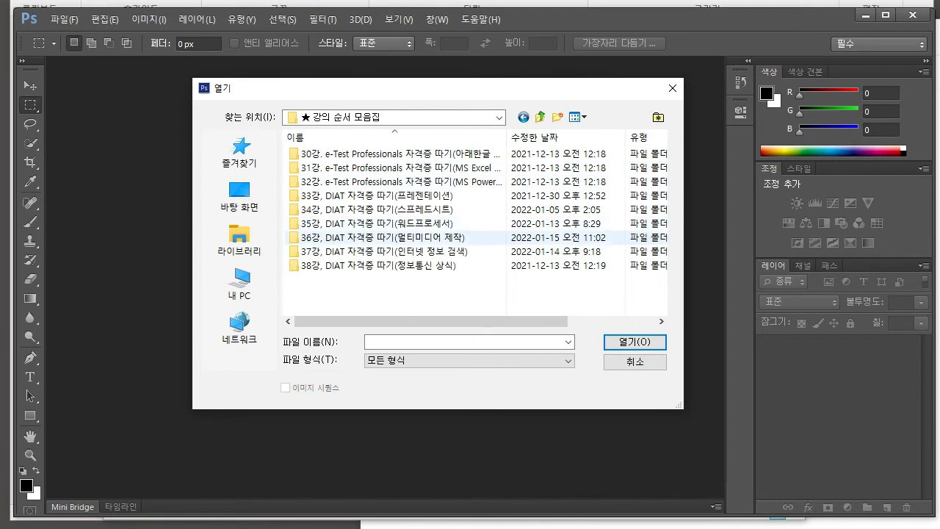
# Open 유형1-1 from the 샘플 folder of 2강, 포토샵 1) under 36강, DIAT 자격증 따기(멀티미디어 제작).
pyautogui.doubleClick(382, 238)
pyautogui.doubleClick(389, 168)
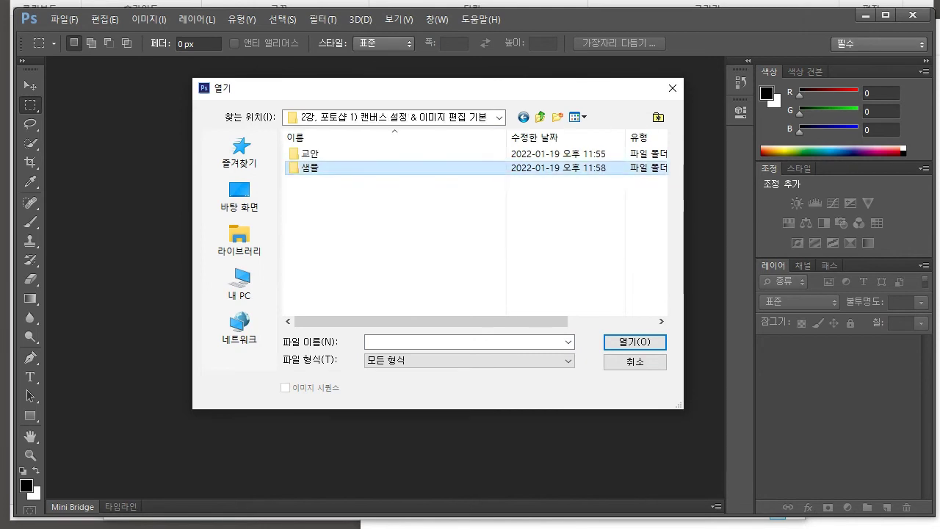
pyautogui.doubleClick(316, 167)
pyautogui.click(476, 176)
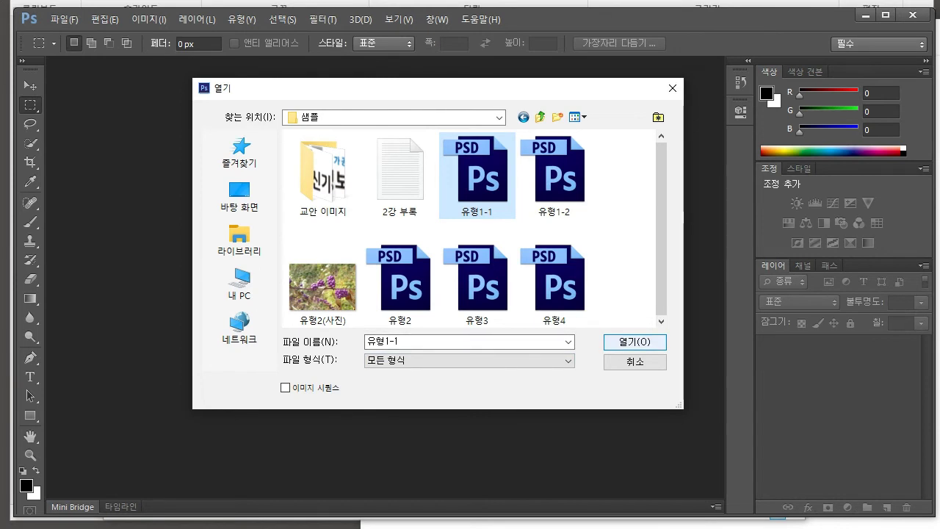
pyautogui.press('Return')
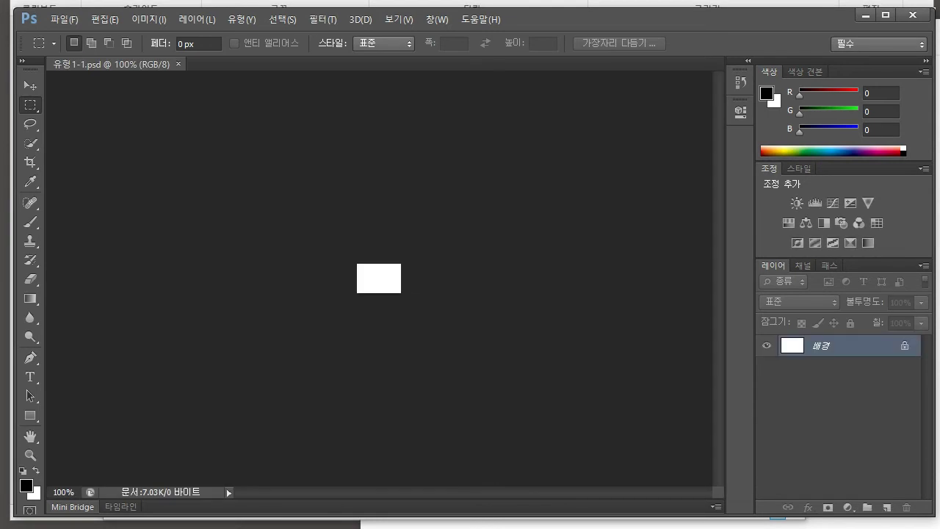
# Point out the small white canvas and check the 캔버스 크기 설정 topic in the lesson notes, returning to Photoshop.
pyautogui.moveTo(339, 246); pyautogui.dragTo(497, 342)
pyautogui.hotkey('ctrl', 'd')
pyautogui.hotkey('alt', 'Tab')
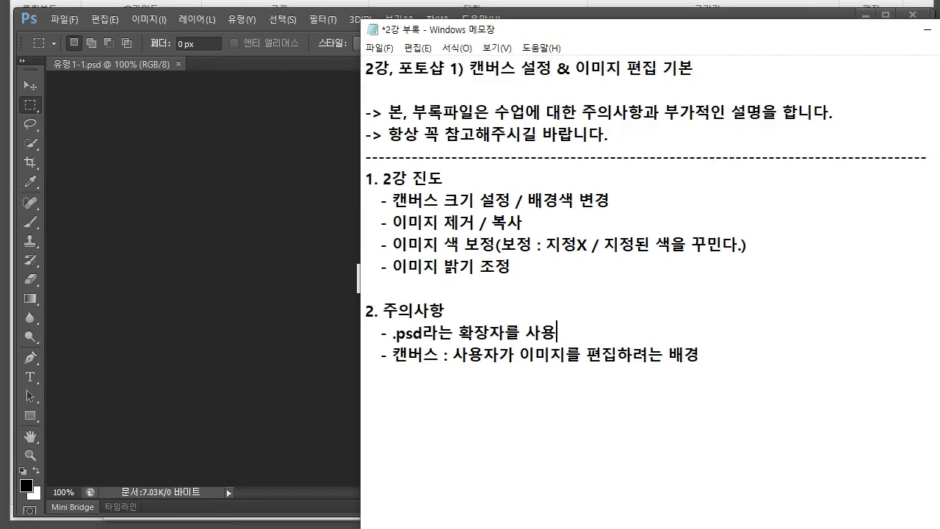
pyautogui.moveTo(392, 199); pyautogui.dragTo(517, 199)
pyautogui.click(496, 199)
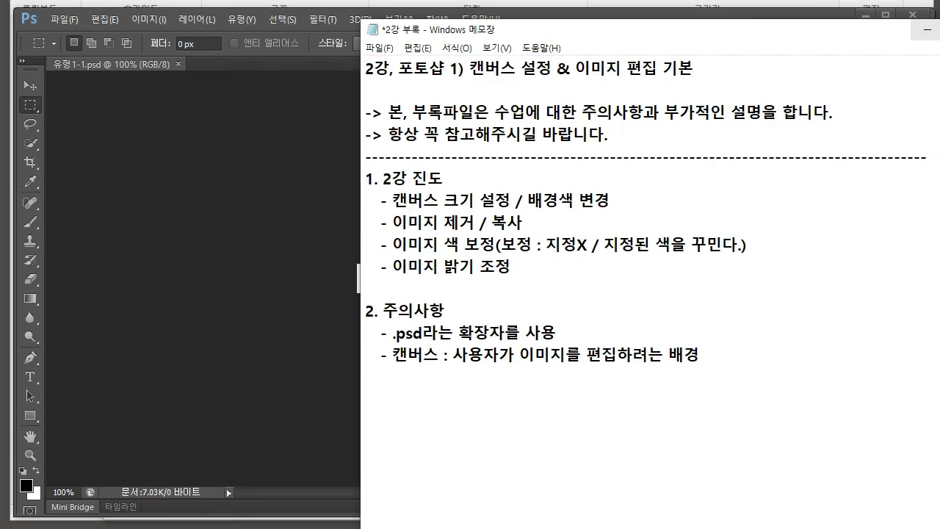
pyautogui.hotkey('alt', 'Tab')
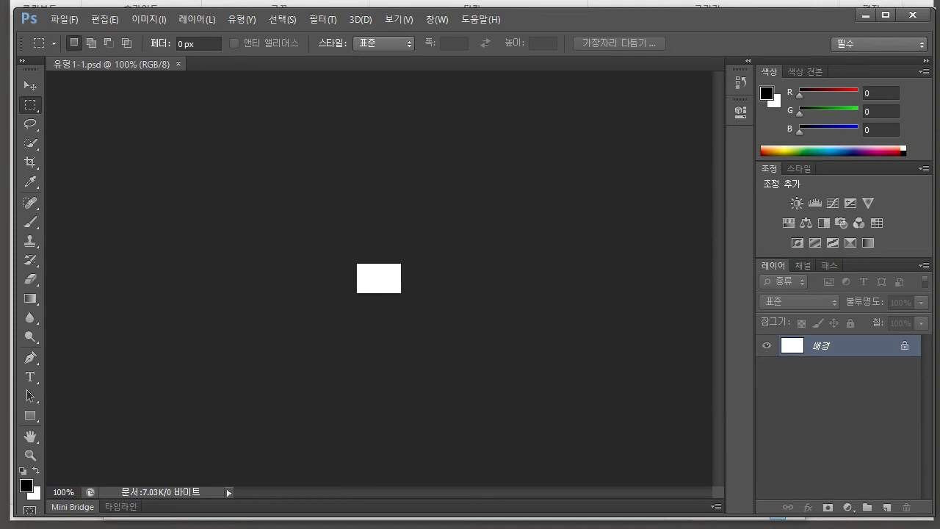
# Open the canvas size settings and set both the width and height units to pixels (픽셀).
pyautogui.click(148, 19)
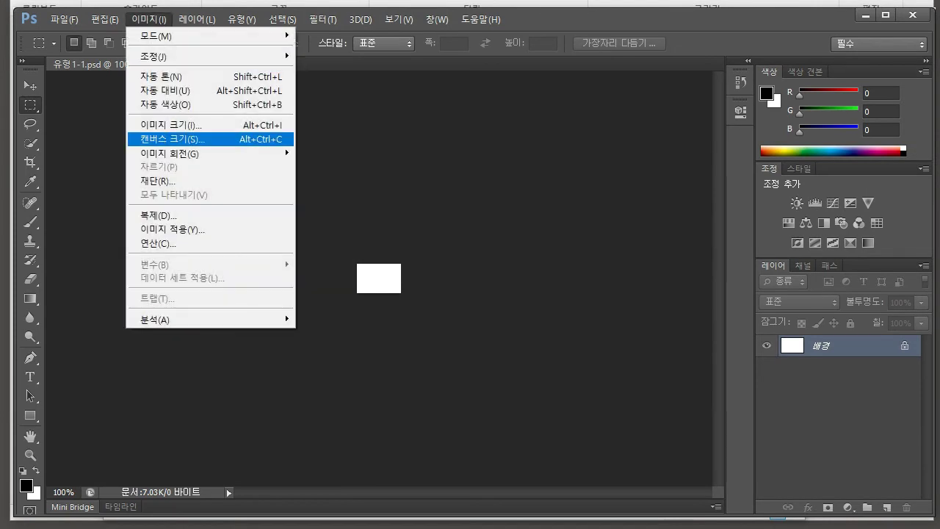
pyautogui.press('Return')
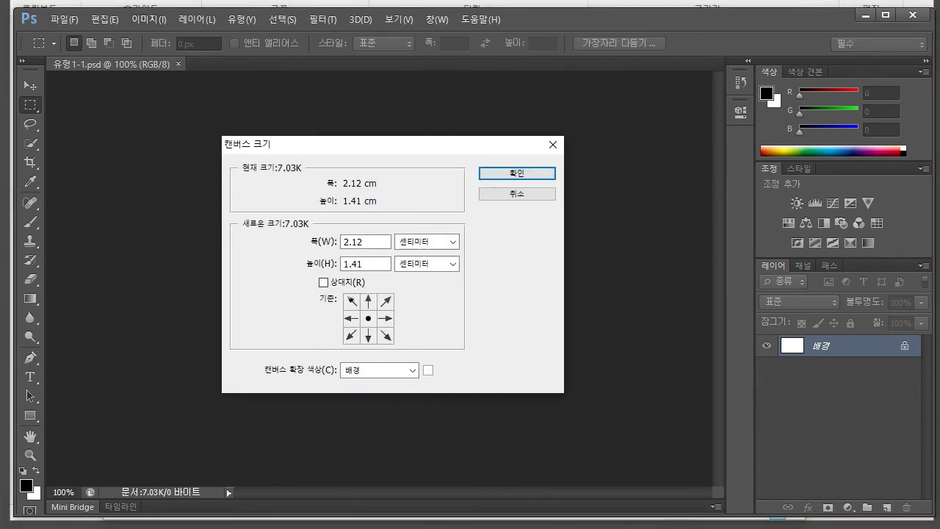
pyautogui.click(365, 263)
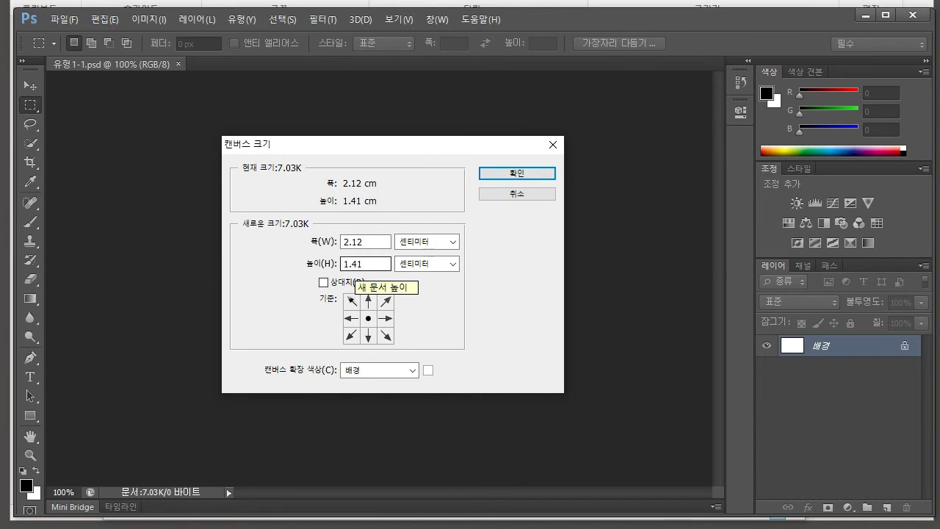
pyautogui.press('Tab')
pyautogui.press('Tab')
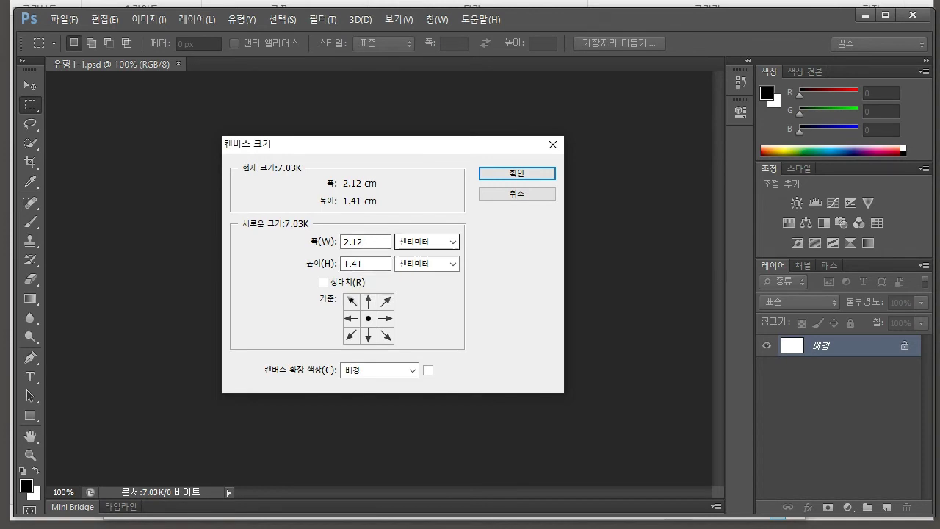
pyautogui.click(434, 242)
pyautogui.press('Return')
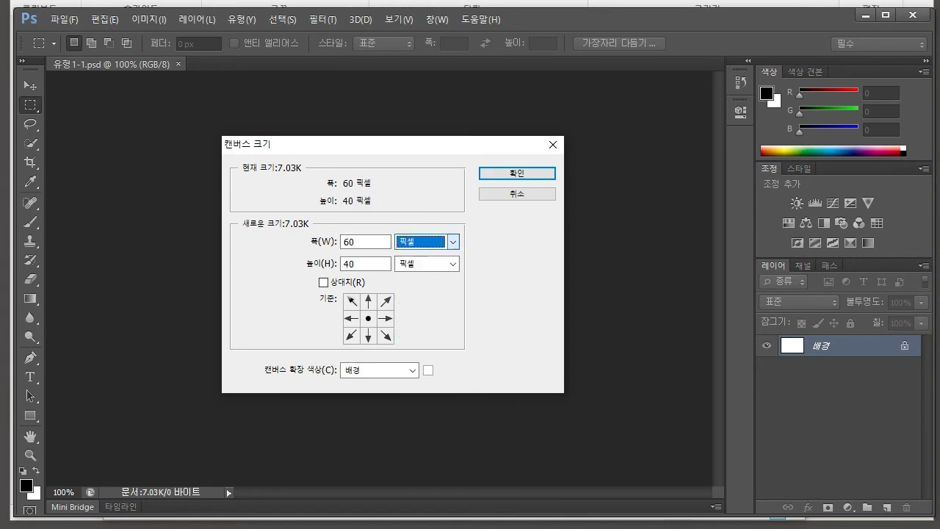
pyautogui.press('Tab')
pyautogui.press('Tab')
pyautogui.hotkey('alt', 'Down')
pyautogui.press('Return')
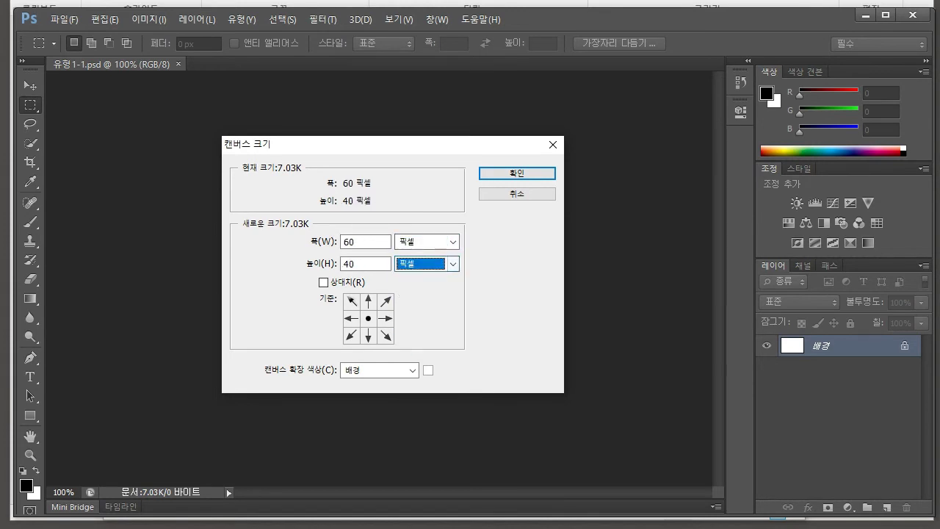
# Switch to Notepad and add the line "- 픽셀 : 이미지를 표현하는 가장 작은 단위(=점, 도트)" at the end of the lesson notes.
pyautogui.hotkey('alt', 'Tab')
pyautogui.hotkey('ctrl', 'End')
pyautogui.press('Return')
pyautogui.write('- 픽')
pyautogui.write('셀 : 이미지를 ')
pyautogui.write('표현하는 가장 작은 단ㅇ')
pyautogui.write('위 ()')
pyautogui.write('(=점')
pyautogui.write(', 도트)')
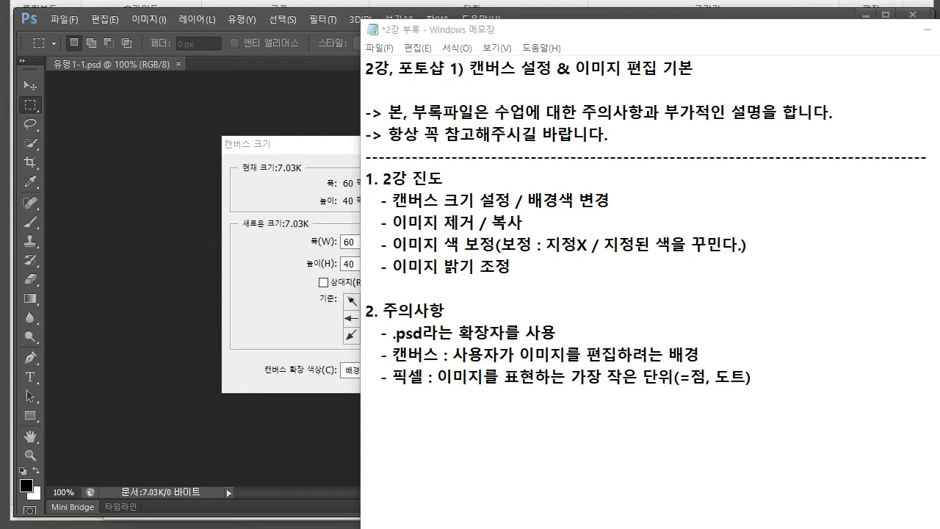
pyautogui.click(806, 286)
pyautogui.moveTo(796, 313); pyautogui.dragTo(808, 310)
pyautogui.moveTo(828, 311); pyautogui.dragTo(833, 306)
pyautogui.click(837, 281)
pyautogui.click(813, 272)
pyautogui.click(794, 272)
pyautogui.click(787, 301)
pyautogui.moveTo(787, 337); pyautogui.dragTo(801, 337)
pyautogui.moveTo(848, 310); pyautogui.dragTo(846, 299)
pyautogui.moveTo(838, 275); pyautogui.dragTo(828, 274)
pyautogui.click(804, 268)
pyautogui.click(789, 298)
pyautogui.click(761, 406)
pyautogui.click(725, 434)
pyautogui.click(763, 480)
pyautogui.click(824, 443)
pyautogui.moveTo(813, 401); pyautogui.dragTo(808, 400)
pyautogui.click(770, 420)
pyautogui.click(775, 451)
pyautogui.click(805, 460)
pyautogui.click(801, 421)
pyautogui.click(749, 441)
pyautogui.click(901, 428)
pyautogui.click(896, 452)
pyautogui.click(912, 454)
pyautogui.click(911, 440)
pyautogui.moveTo(922, 445)
pyautogui.mouseDown()
pyautogui.moveTo(914, 453)
pyautogui.moveTo(897, 444)
pyautogui.mouseUp()
pyautogui.moveTo(901, 423)
pyautogui.mouseDown()
pyautogui.moveTo(914, 421)
pyautogui.moveTo(899, 436)
pyautogui.mouseUp()
pyautogui.click(923, 440)
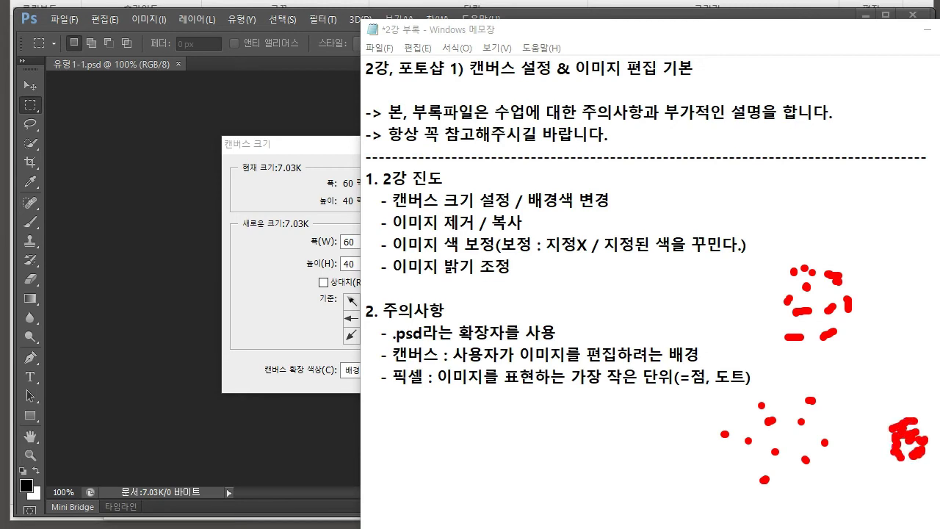
pyautogui.press('Escape')
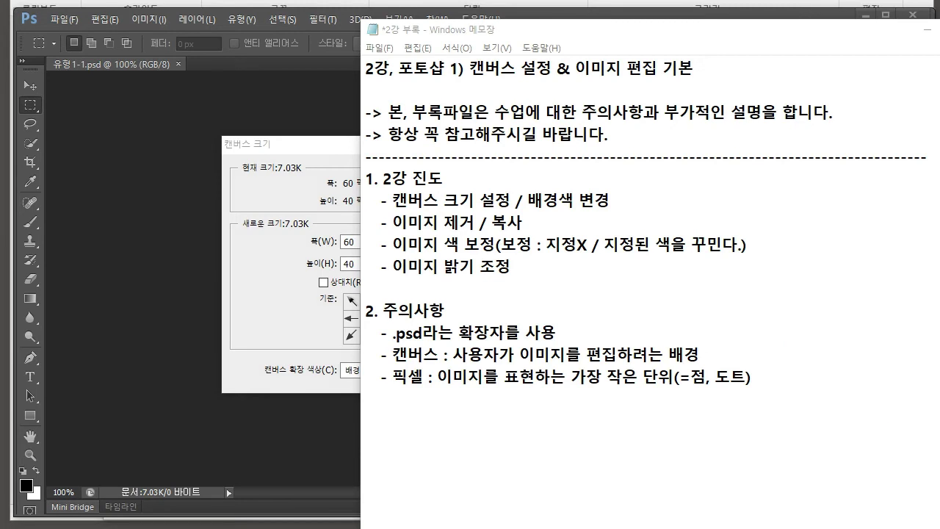
# Minimize the lesson notes and return to the width value in the canvas size settings.
pyautogui.click(927, 29)
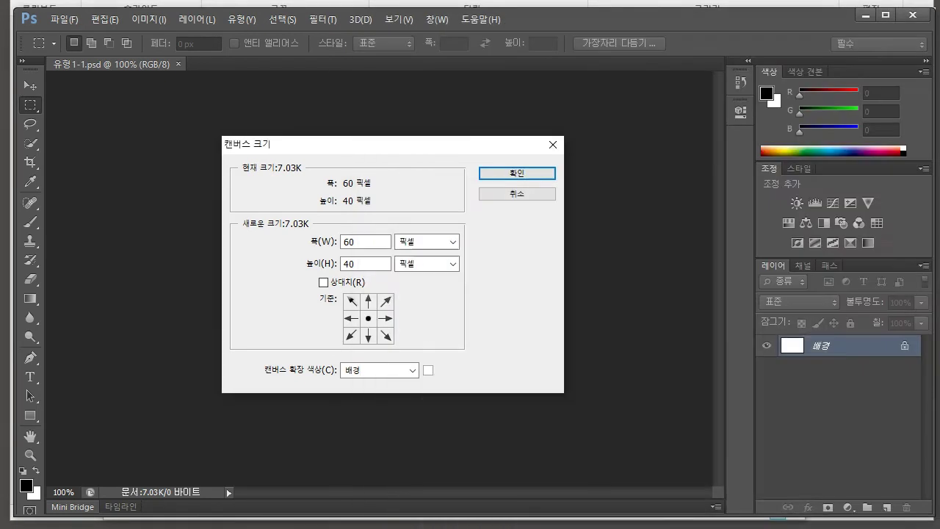
pyautogui.doubleClick(352, 241)
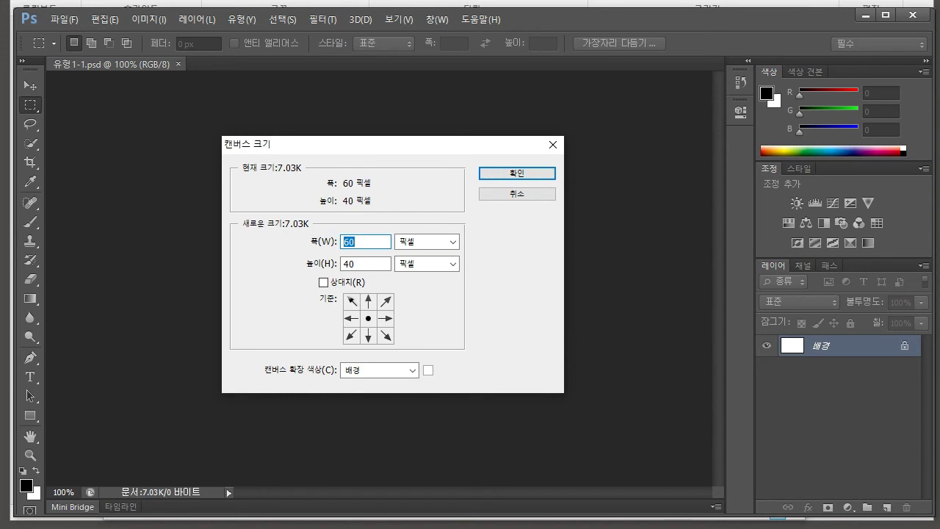
pyautogui.hotkey('ctrl', '2')
pyautogui.moveTo(359, 127)
pyautogui.mouseDown()
pyautogui.moveTo(455, 119)
pyautogui.moveTo(311, 119)
pyautogui.mouseUp()
pyautogui.moveTo(480, 128); pyautogui.dragTo(471, 219)
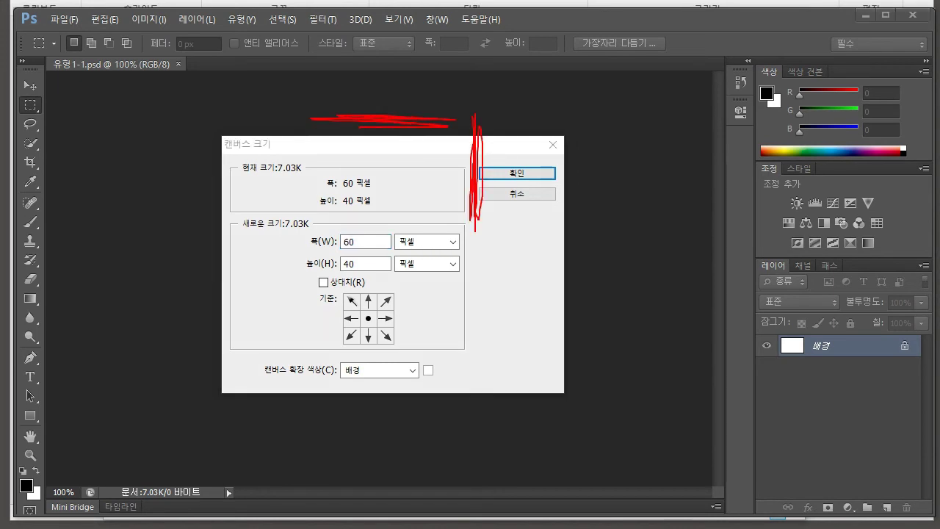
pyautogui.press('e')
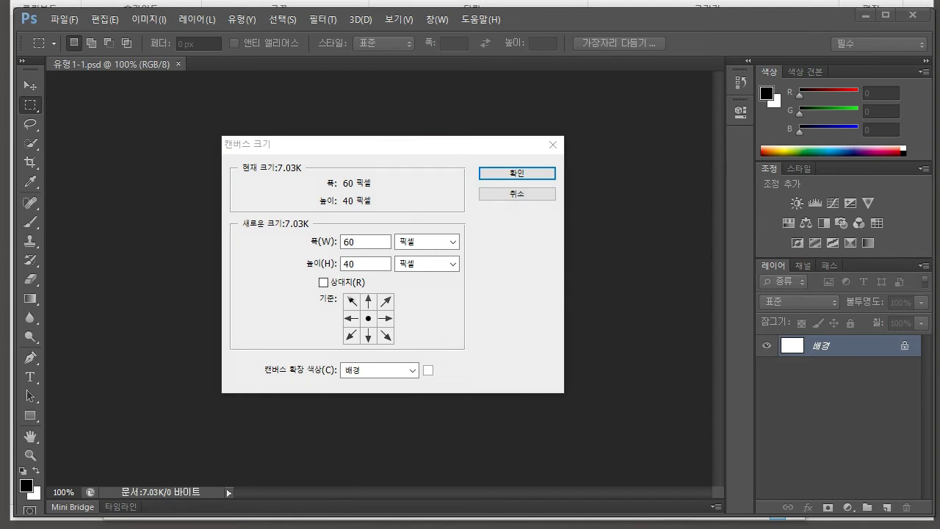
# Set the canvas width to 650 pixels and height to 450 pixels, and apply the new size.
pyautogui.doubleClick(365, 241)
pyautogui.write('650')
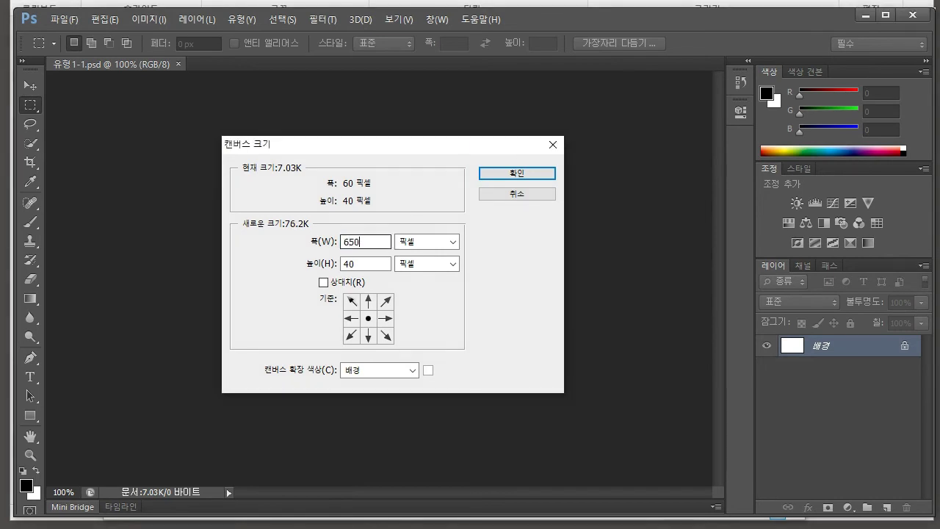
pyautogui.press('Tab')
pyautogui.press('Tab')
pyautogui.write('450')
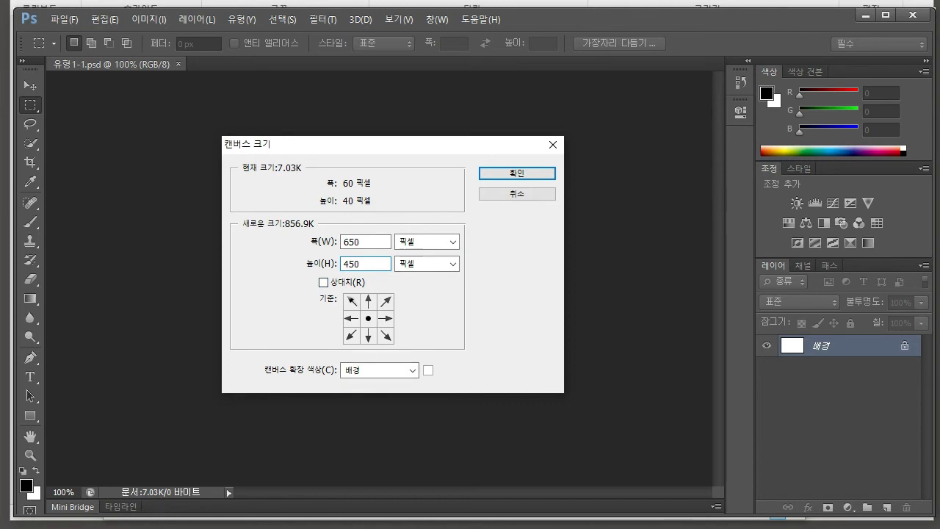
pyautogui.press('Return')
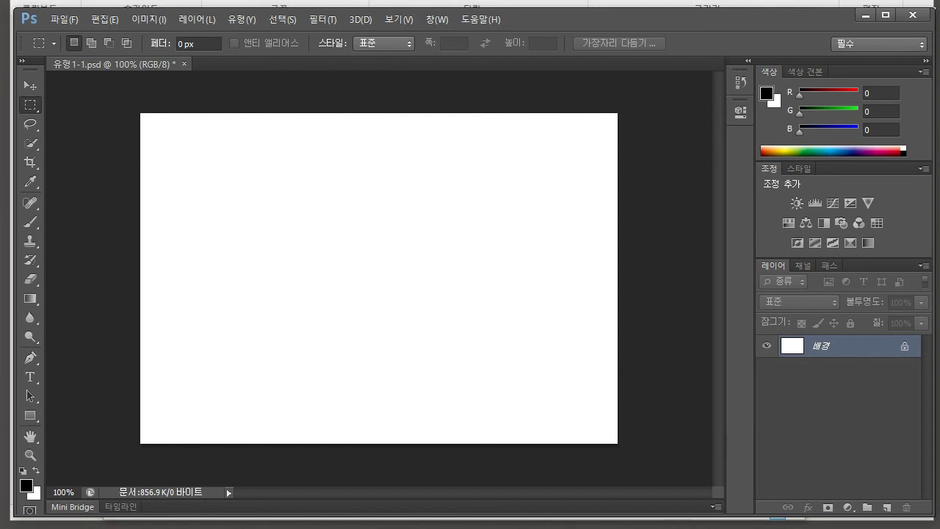
# Switch to Notepad and add the line "- 열기 단축키 : Ctrl + O" at the end of the lesson notes.
pyautogui.hotkey('alt', 'Tab')
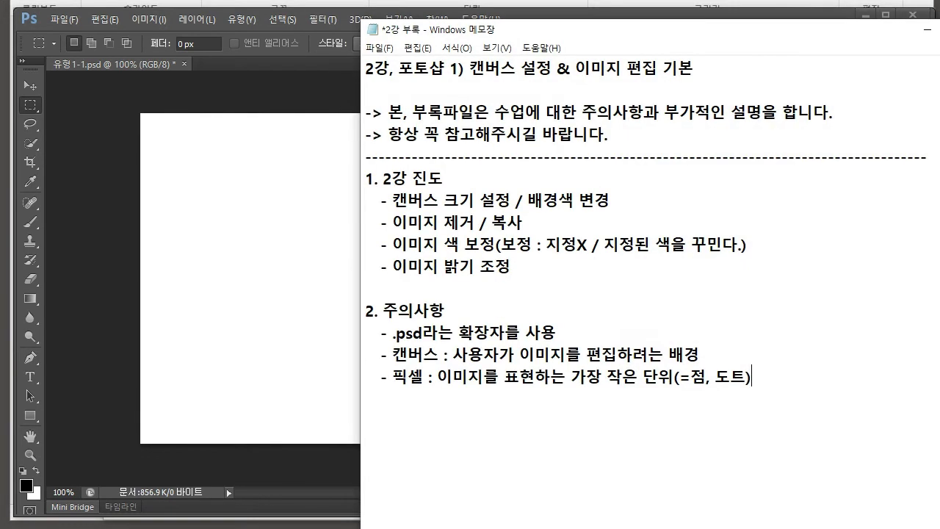
pyautogui.click(64, 19)
pyautogui.press('Down')
pyautogui.press('Down')
pyautogui.press('Down')
pyautogui.press('Escape')
pyautogui.hotkey('alt', 'Tab')
pyautogui.write('- 열기 단축키 : Ctrl _')
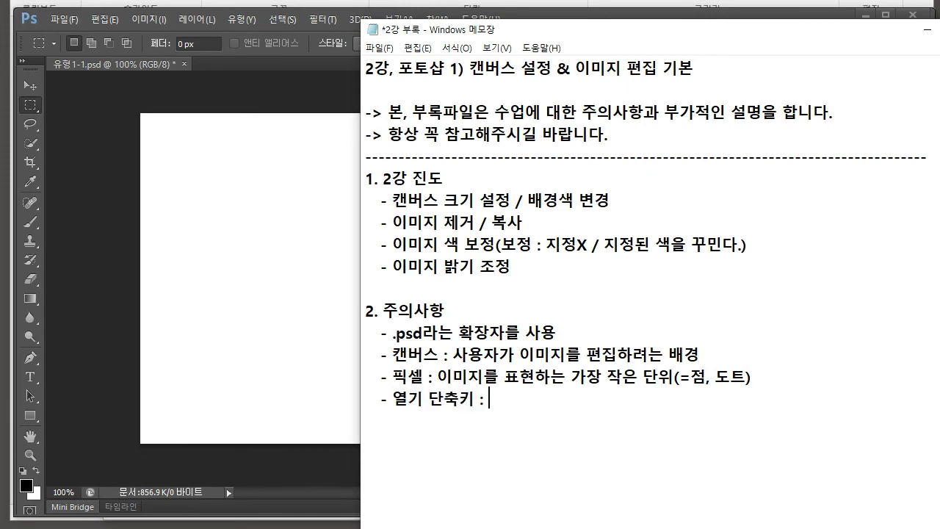
pyautogui.press('BackSpace')
pyautogui.press('BackSpace')
pyautogui.write('+ o')
pyautogui.press('BackSpace')
pyautogui.write('O')
pyautogui.moveTo(548, 399); pyautogui.dragTo(496, 399)
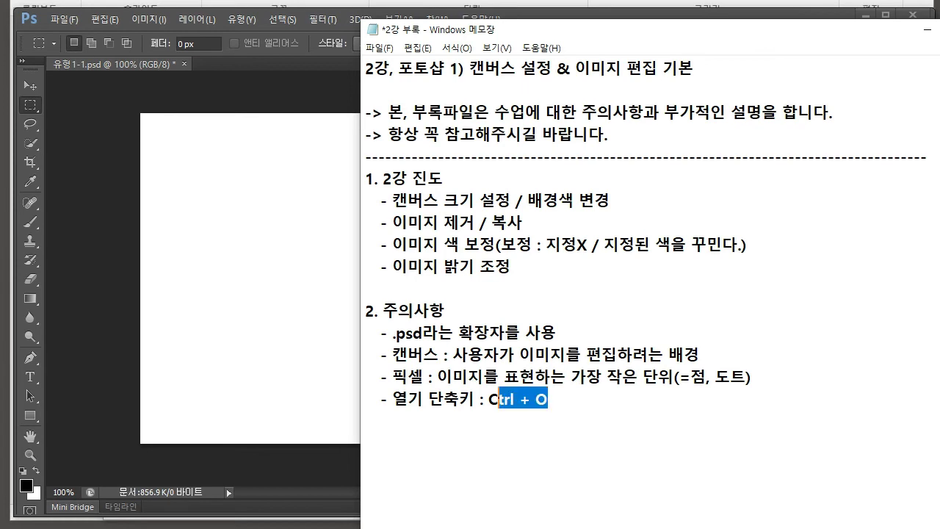
# Return to Photoshop and open the file 유형1-2 from the 샘플 folder.
pyautogui.hotkey('alt', 'Tab')
pyautogui.hotkey('ctrl', 'o')
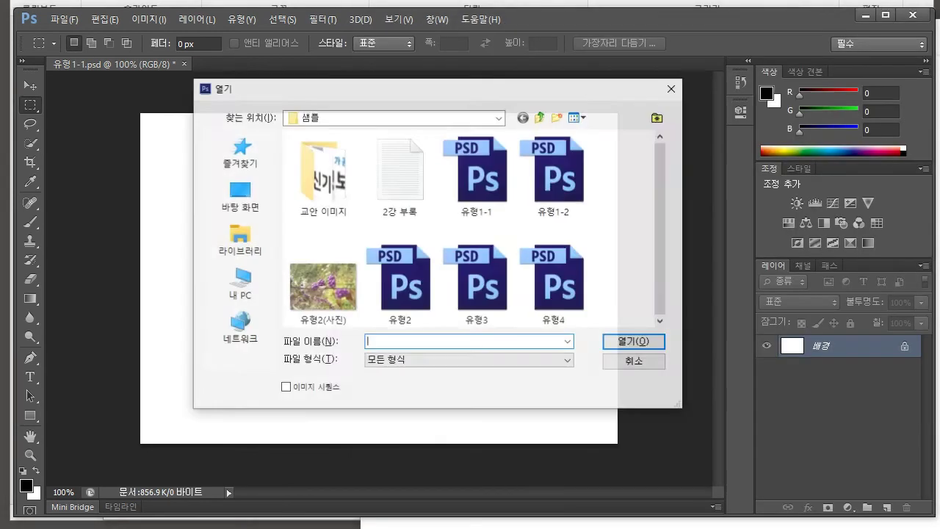
pyautogui.doubleClick(554, 176)
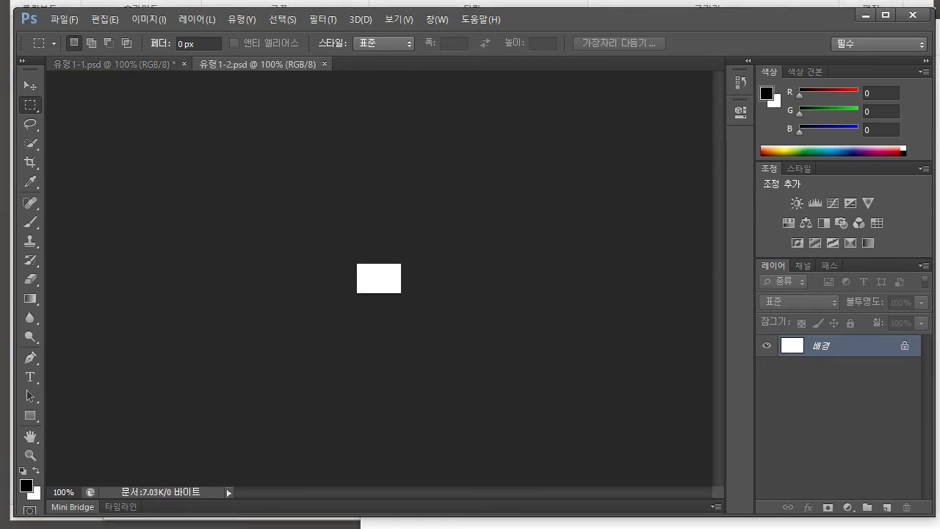
pyautogui.hotkey('ctrl', 'Tab')
pyautogui.hotkey('ctrl', 'Tab')
pyautogui.hotkey('ctrl', 'Tab')
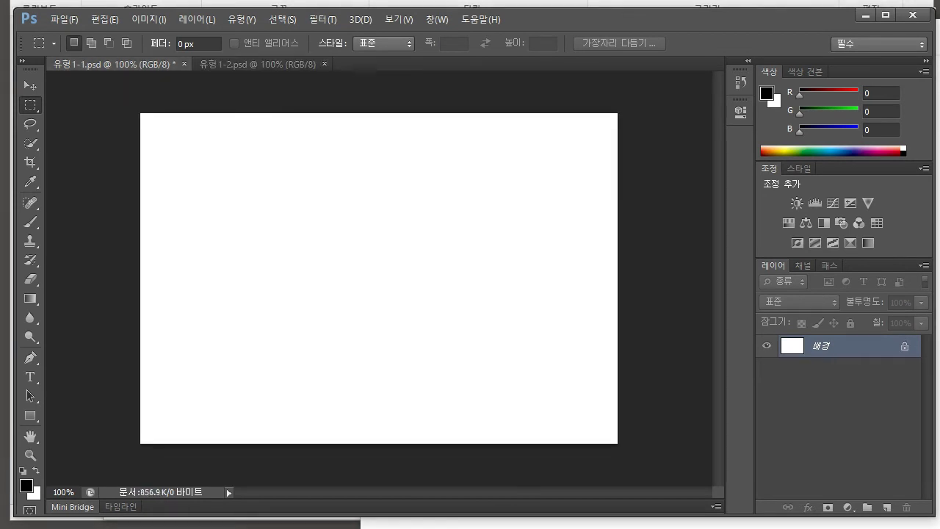
pyautogui.hotkey('ctrl', 'Tab')
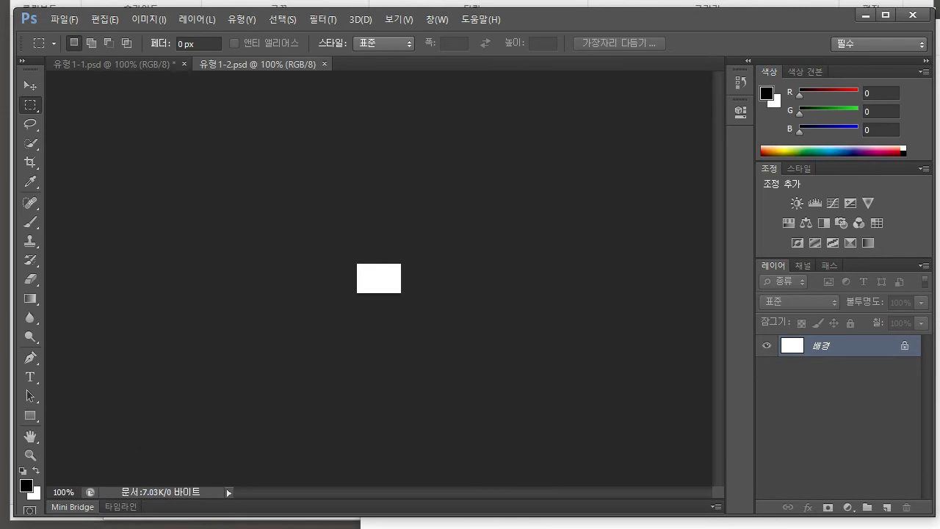
# Resize the canvas of 유형1-2 to 650 pixels wide and 350 pixels high, with the units set to pixels (픽셀).
pyautogui.click(149, 19)
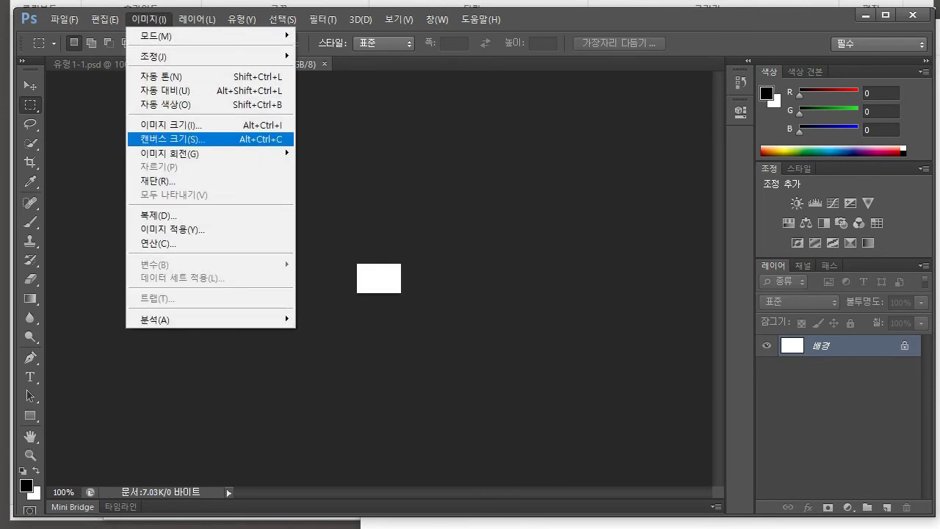
pyautogui.click(173, 139)
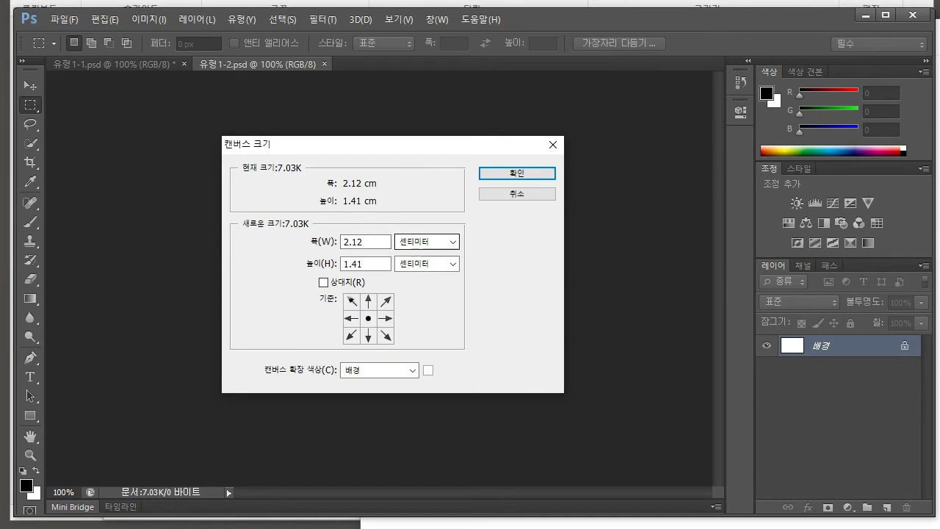
pyautogui.click(427, 242)
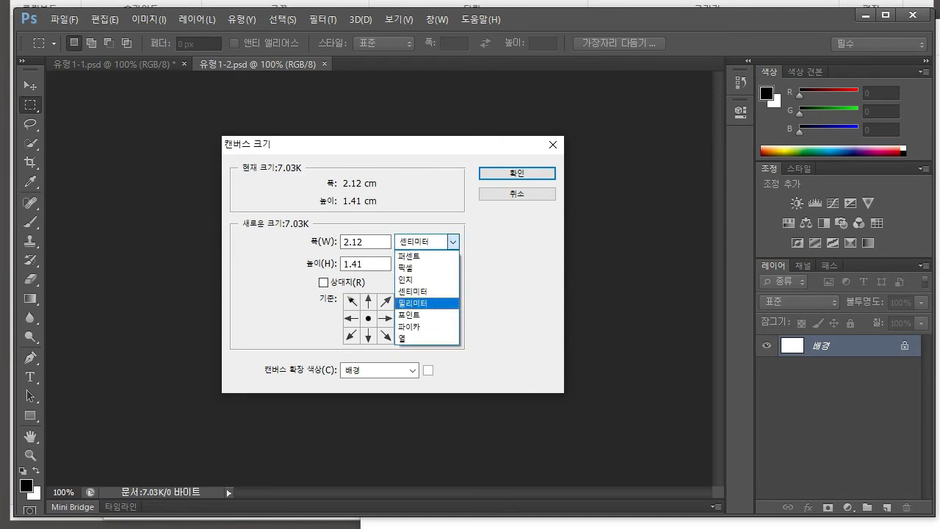
pyautogui.click(427, 268)
pyautogui.hotkey('shift', 'Tab')
pyautogui.write('650')
pyautogui.press('Tab')
pyautogui.write('350')
pyautogui.press('Return')
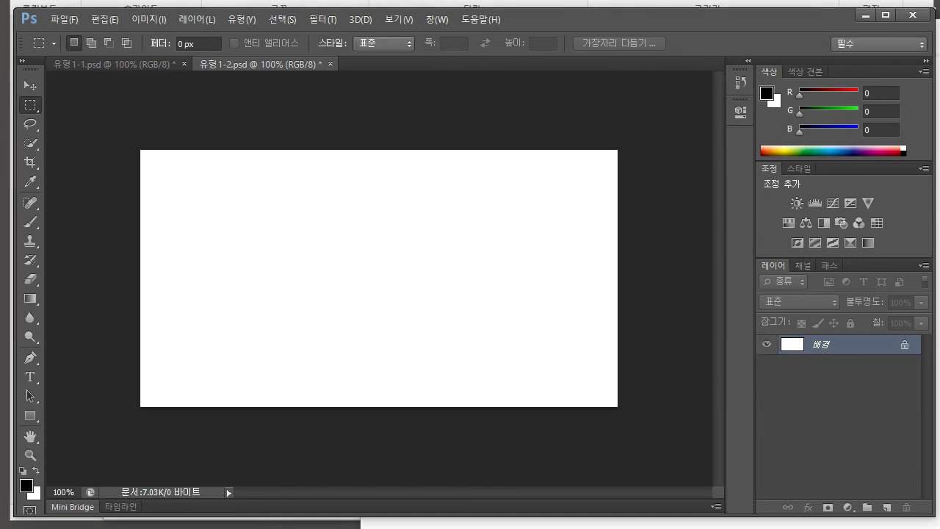
# Compare the two resized documents and make 유형1-1 the active one.
pyautogui.hotkey('ctrl', 'Tab')
pyautogui.hotkey('ctrl', 'Tab')
pyautogui.hotkey('ctrl', 'Tab')
pyautogui.hotkey('ctrl', 'Tab')
pyautogui.hotkey('ctrl', 'Tab')
pyautogui.hotkey('ctrl', 'Tab')
pyautogui.hotkey('ctrl', 'Tab')
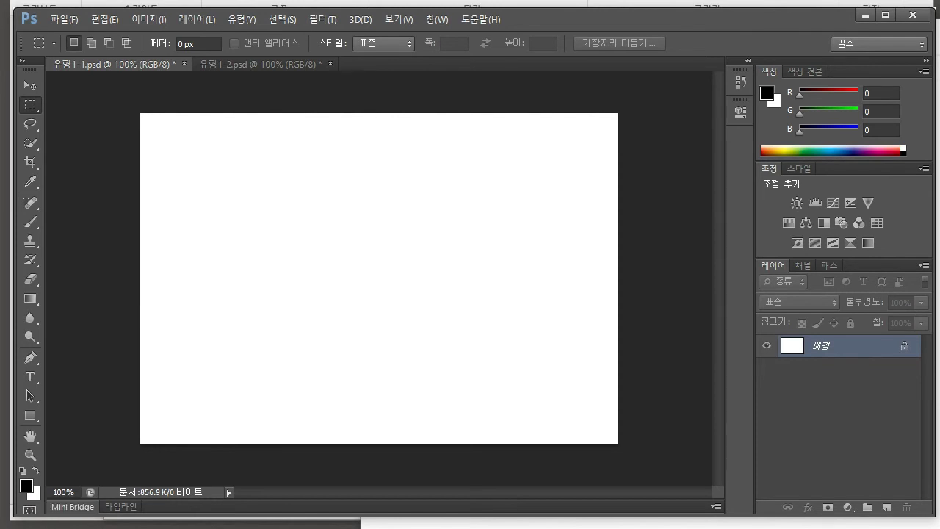
pyautogui.click(26, 485)
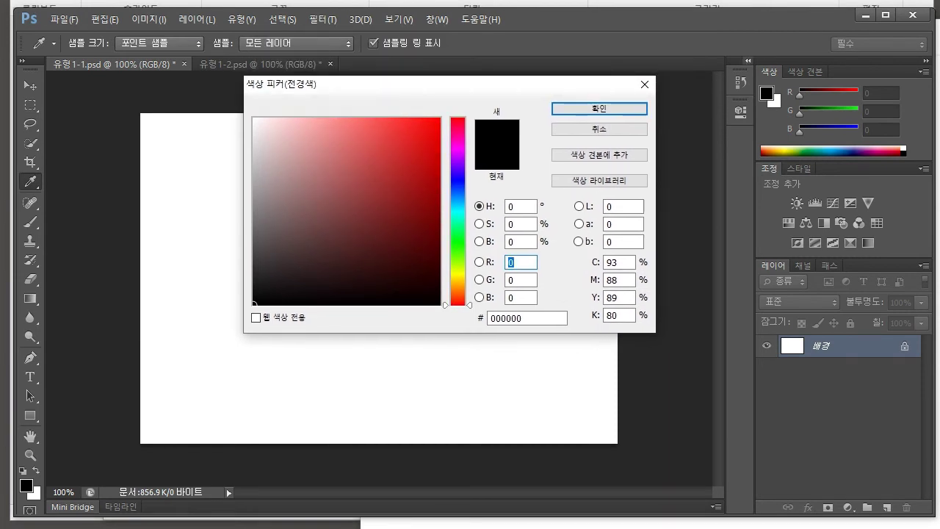
pyautogui.click(645, 84)
pyautogui.press('m')
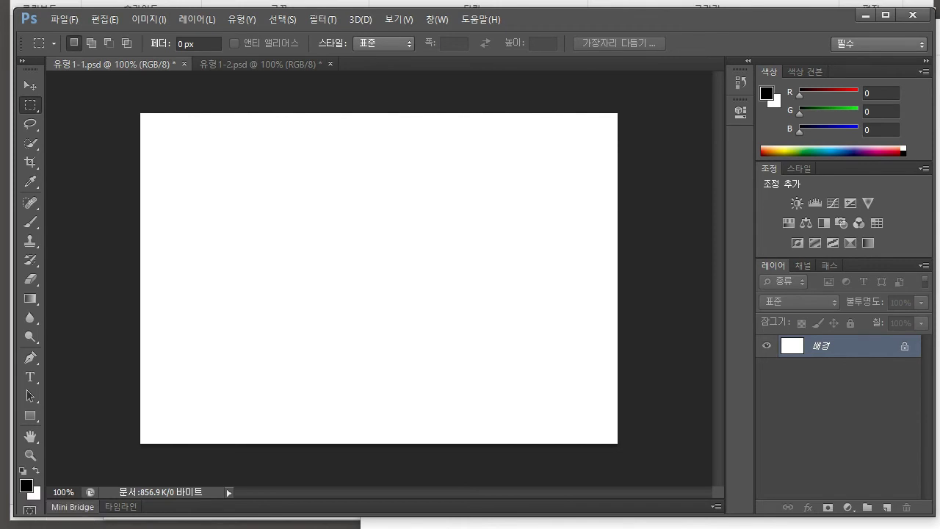
# Switch to Notepad and start a new line "- 전경색 :" below the Ctrl + O note.
pyautogui.hotkey('alt', 'Tab')
pyautogui.click(548, 399)
pyautogui.press('Return')
pyautogui.write('- 전경색 :')
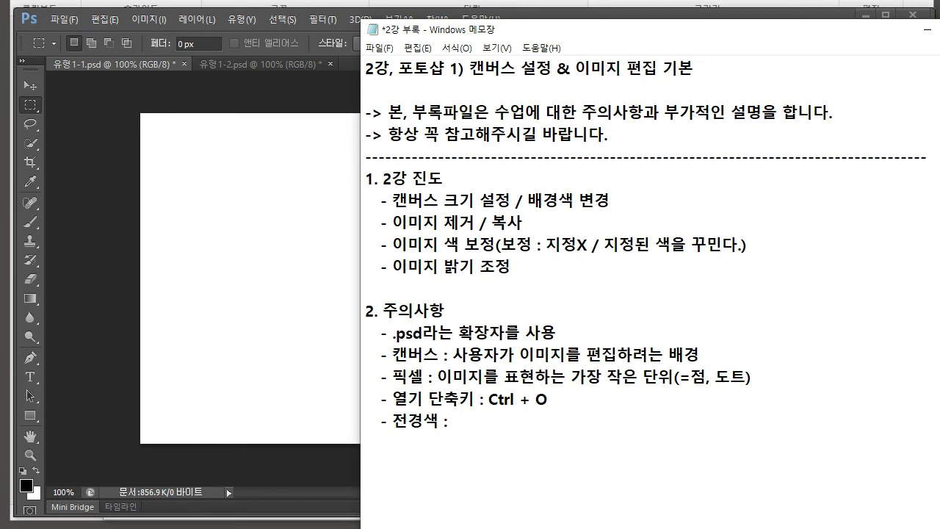
pyautogui.hotkey('alt', 'Tab')
pyautogui.moveTo(113, 109)
pyautogui.mouseDown()
pyautogui.moveTo(88, 334)
pyautogui.moveTo(280, 157)
pyautogui.moveTo(137, 332)
pyautogui.moveTo(80, 329)
pyautogui.mouseUp()
pyautogui.moveTo(205, 272)
pyautogui.mouseDown()
pyautogui.moveTo(158, 176)
pyautogui.moveTo(190, 266)
pyautogui.mouseUp()
pyautogui.moveTo(161, 196)
pyautogui.mouseDown()
pyautogui.moveTo(196, 196)
pyautogui.moveTo(207, 156)
pyautogui.mouseUp()
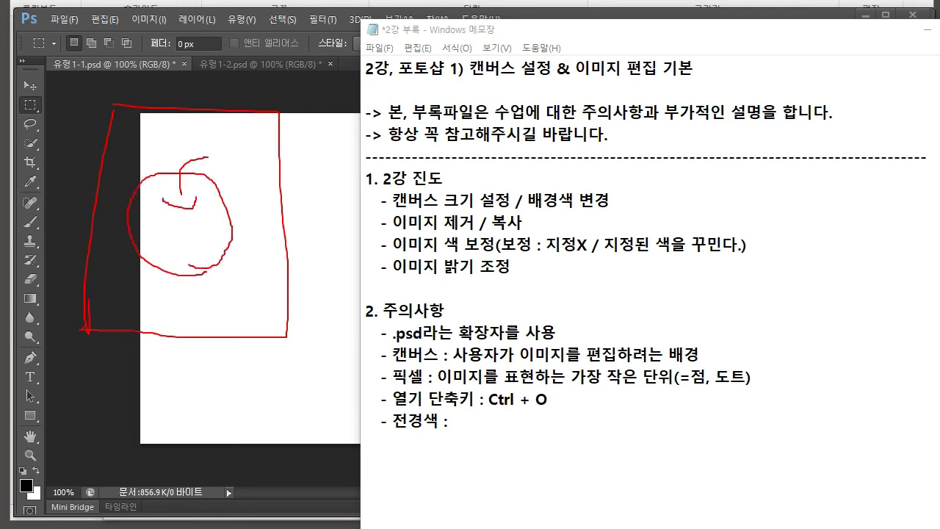
pyautogui.moveTo(171, 217)
pyautogui.mouseDown()
pyautogui.moveTo(161, 235)
pyautogui.moveTo(180, 239)
pyautogui.mouseUp()
pyautogui.moveTo(181, 231)
pyautogui.mouseDown()
pyautogui.moveTo(189, 218)
pyautogui.moveTo(192, 250)
pyautogui.mouseUp()
pyautogui.moveTo(193, 242); pyautogui.dragTo(206, 263)
pyautogui.moveTo(211, 228)
pyautogui.mouseDown()
pyautogui.moveTo(317, 314)
pyautogui.moveTo(398, 422)
pyautogui.mouseUp()
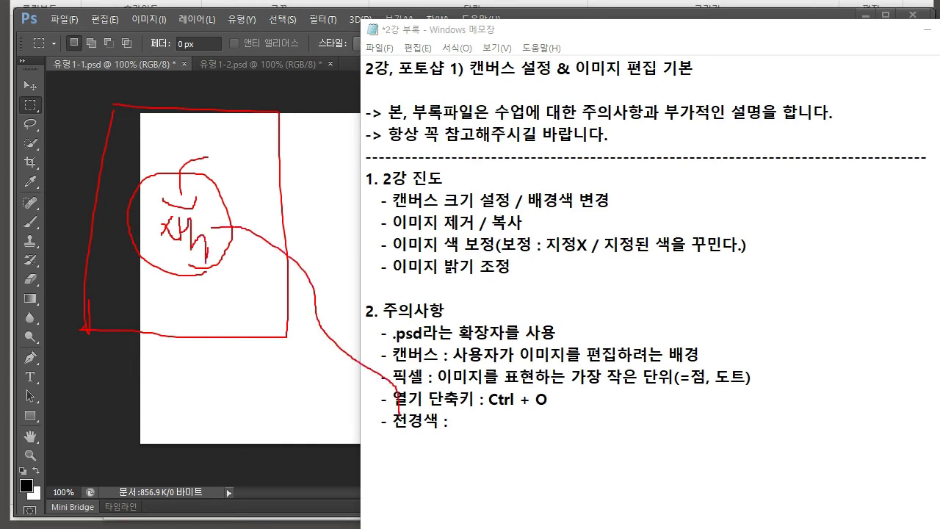
pyautogui.moveTo(243, 179)
pyautogui.mouseDown()
pyautogui.moveTo(251, 138)
pyautogui.moveTo(151, 139)
pyautogui.moveTo(150, 290)
pyautogui.moveTo(179, 312)
pyautogui.mouseUp()
pyautogui.press('Escape')
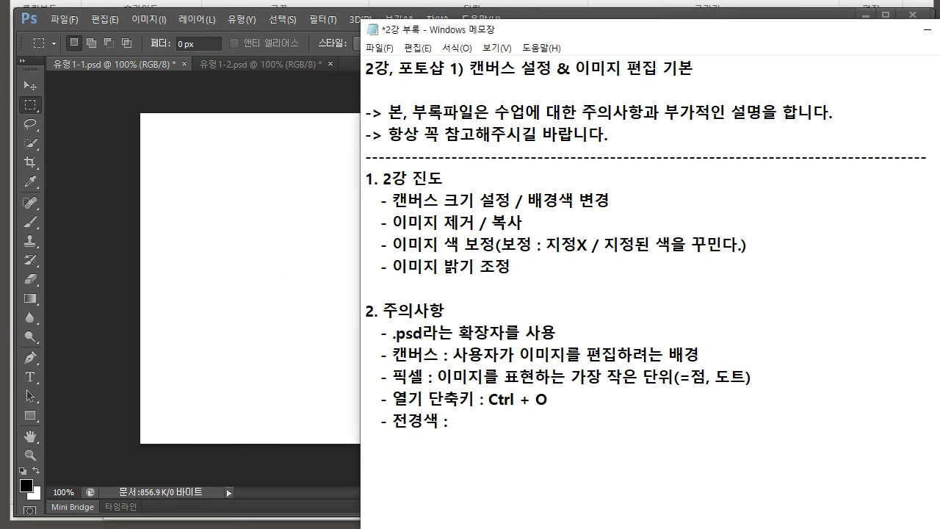
# Complete the 전경색 note with "대상체를 칠하는 색" and add the line "- 배경색 : 대상체 뒤에를 칠하는 색".
pyautogui.write('대상체를 칠하는 색')
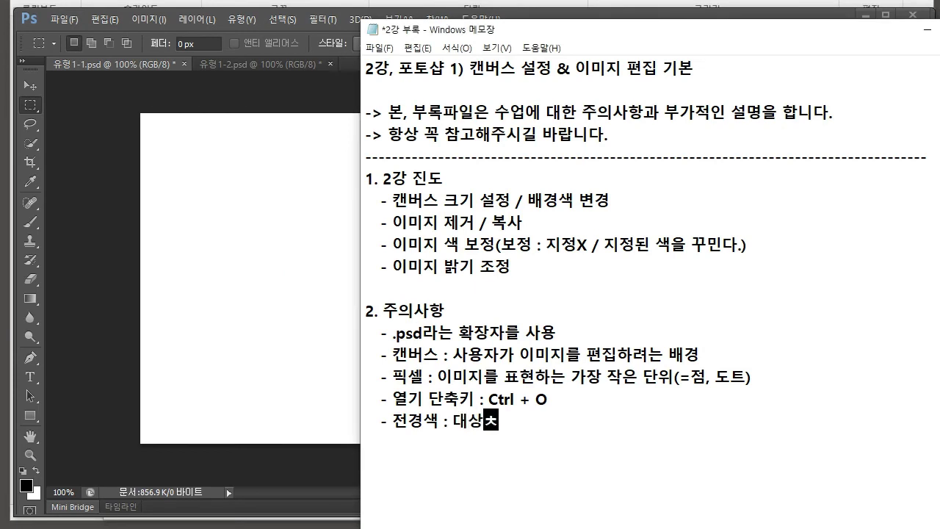
pyautogui.press('Return')
pyautogui.write('- 배경색 : ')
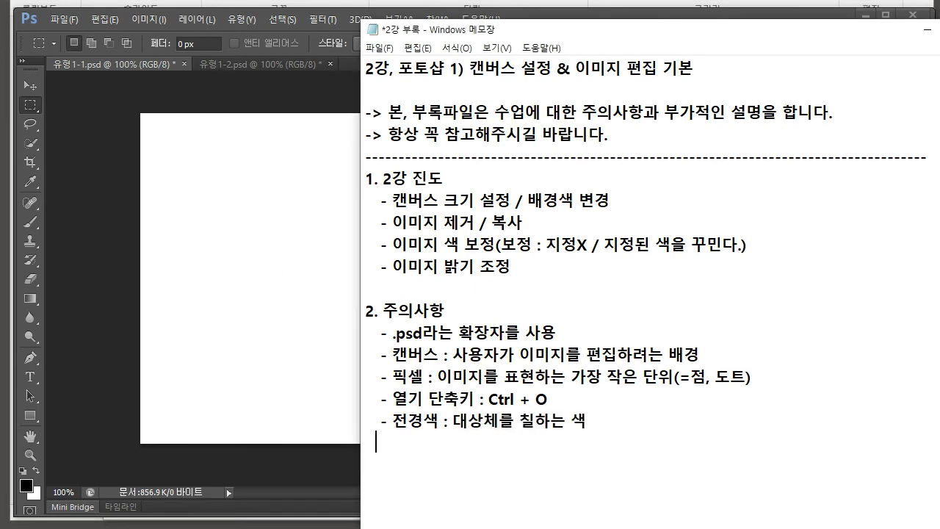
pyautogui.write('대상체 뒤에를 칠')
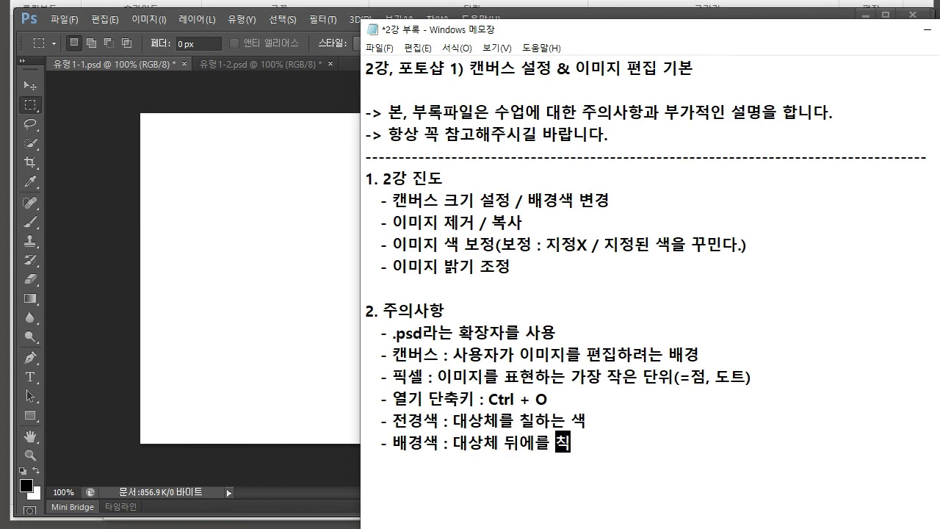
pyautogui.press('BackSpace')
pyautogui.write('칠하는 색')
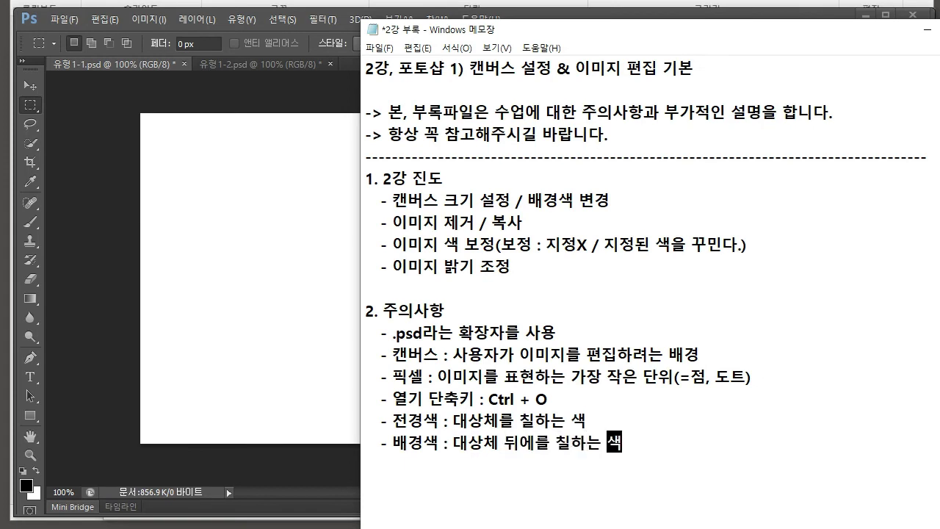
# Review the 배경색 변경 item in the lesson plan and the 전경색 definition in the notes.
pyautogui.click(444, 178)
pyautogui.moveTo(523, 200); pyautogui.dragTo(610, 200)
pyautogui.click(594, 199)
pyautogui.click(543, 200)
pyautogui.click(610, 200)
pyautogui.moveTo(392, 420); pyautogui.dragTo(444, 420)
pyautogui.rightClick(632, 425)
pyautogui.click(547, 399)
pyautogui.click(448, 420)
pyautogui.moveTo(527, 199); pyautogui.dragTo(611, 199)
pyautogui.click(610, 198)
# Return to Photoshop and set the foreground color to the hex value 91f596.
pyautogui.hotkey('alt', 'Tab')
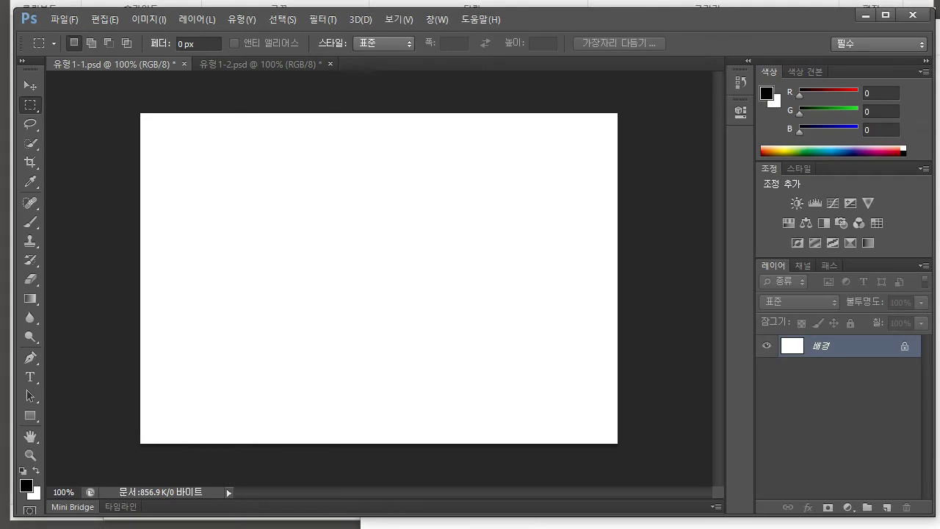
pyautogui.click(27, 486)
pyautogui.moveTo(426, 84); pyautogui.dragTo(371, 143)
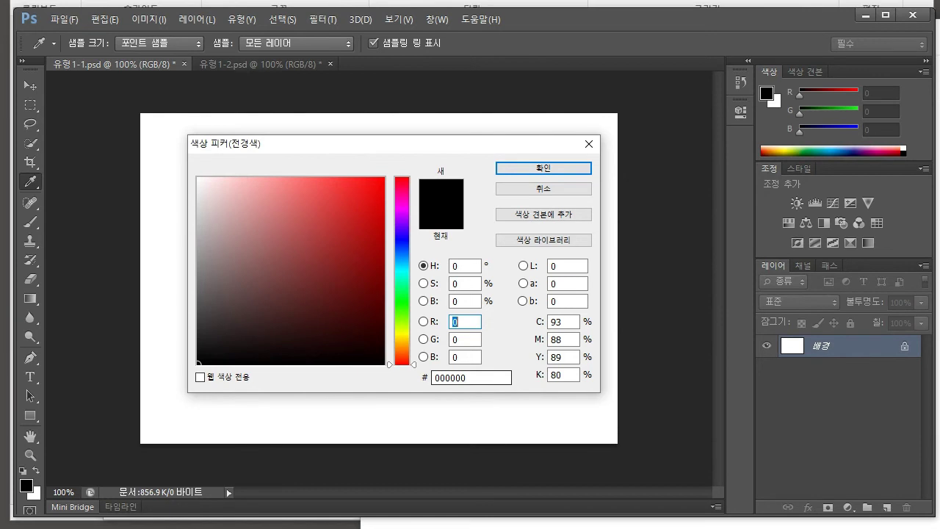
pyautogui.doubleClick(451, 377)
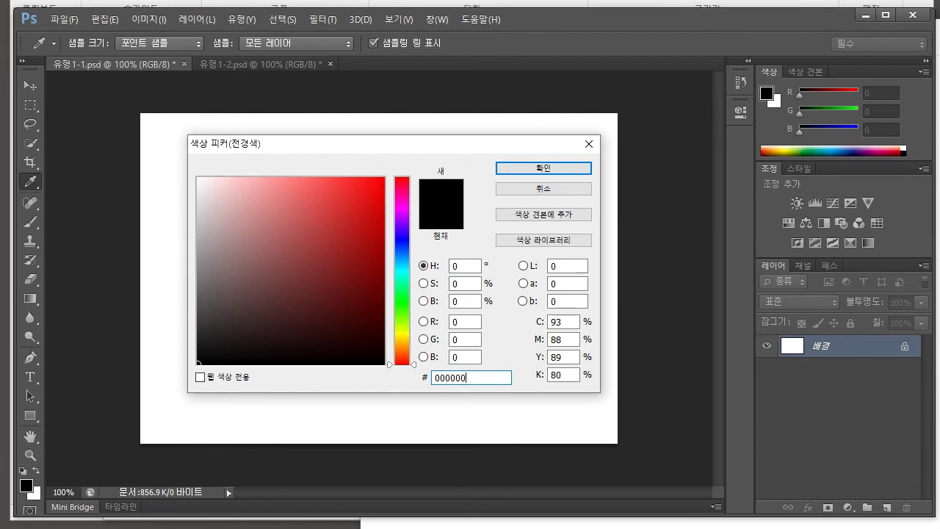
pyautogui.press('BackSpace')
pyautogui.press('BackSpace')
pyautogui.press('BackSpace')
pyautogui.press('BackSpace')
pyautogui.press('BackSpace')
pyautogui.press('BackSpace')
pyautogui.write('91')
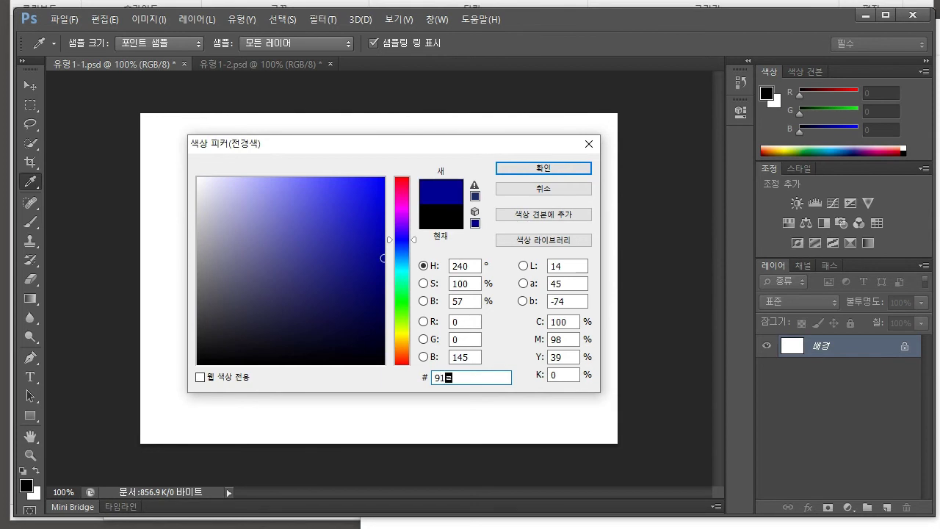
pyautogui.write('f')
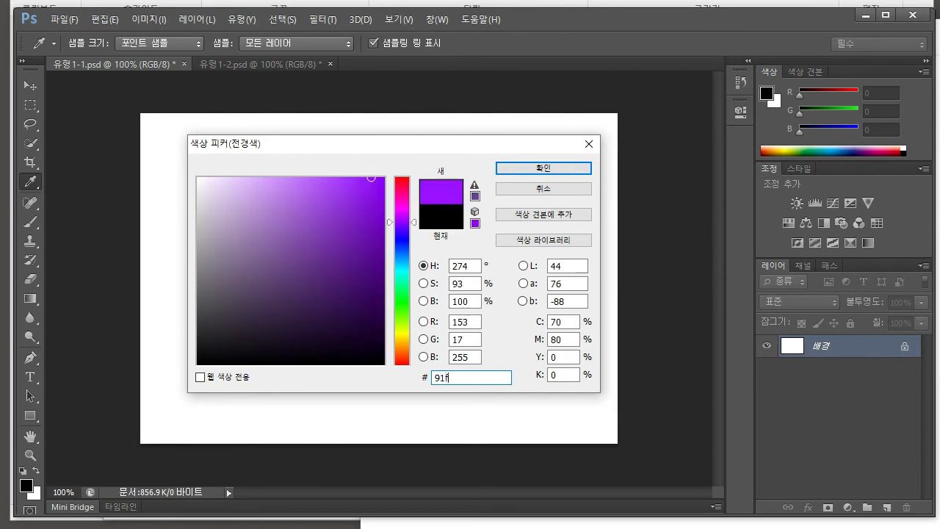
pyautogui.write('596')
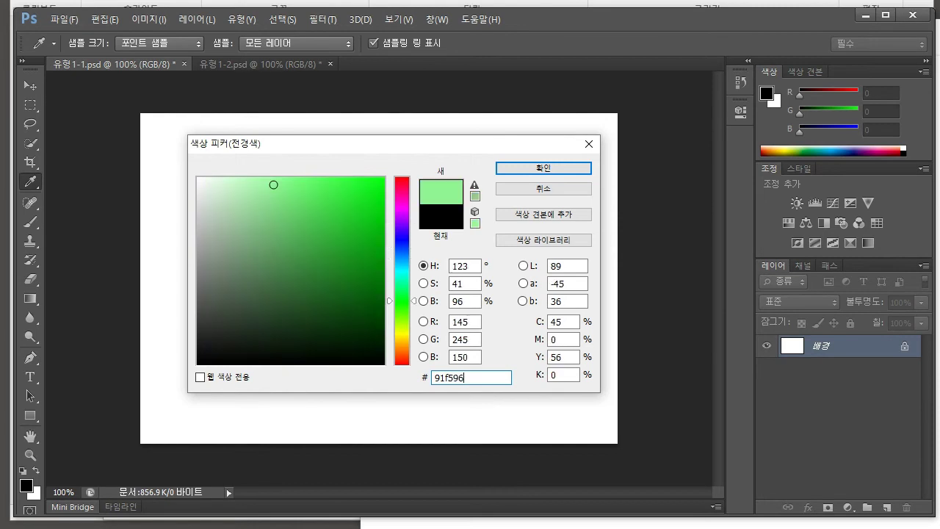
pyautogui.moveTo(465, 378); pyautogui.dragTo(434, 378)
pyautogui.press('End')
pyautogui.hotkey('shift', 'Home')
pyautogui.press('End')
pyautogui.hotkey('shift', 'Home')
pyautogui.press('End')
pyautogui.press('Return')
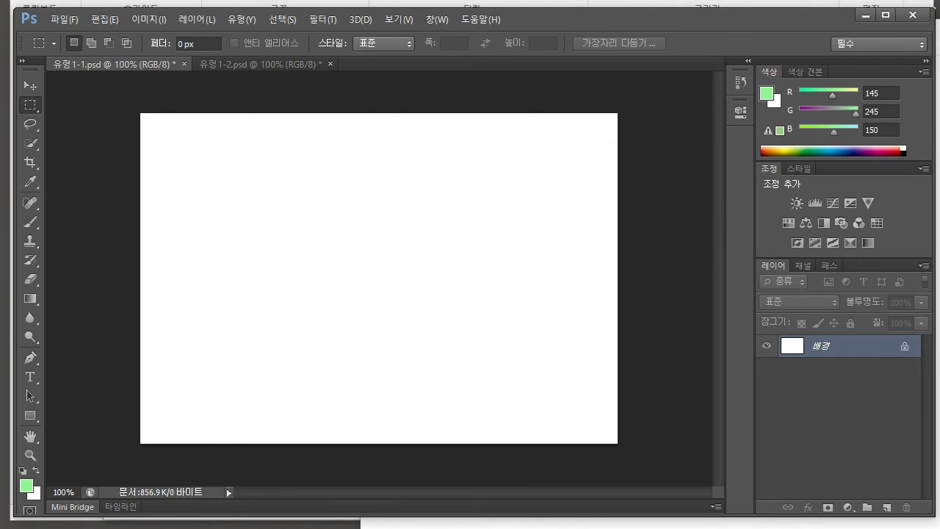
# Switch to the Paint Bucket tool (페인트 통 도구) and fill the whole 유형1-1 background layer with the foreground color.
pyautogui.rightClick(568, 251)
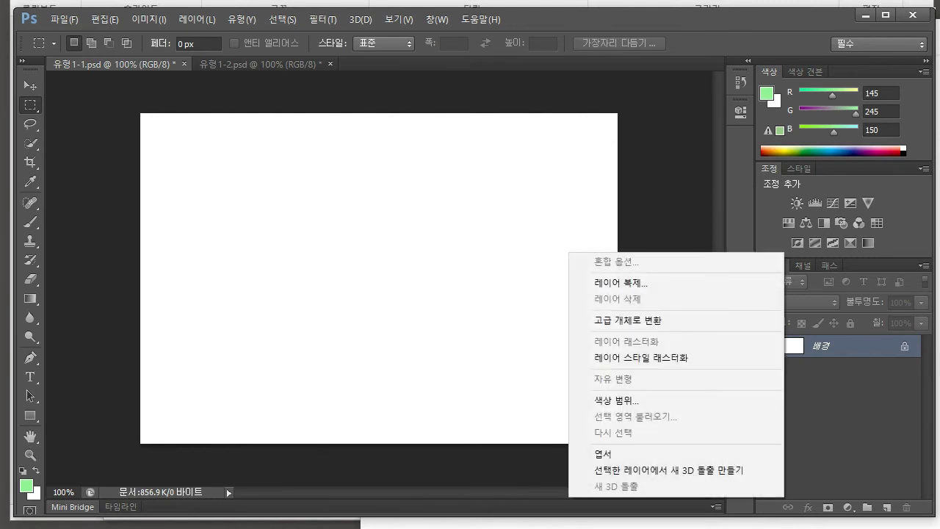
pyautogui.press('Escape')
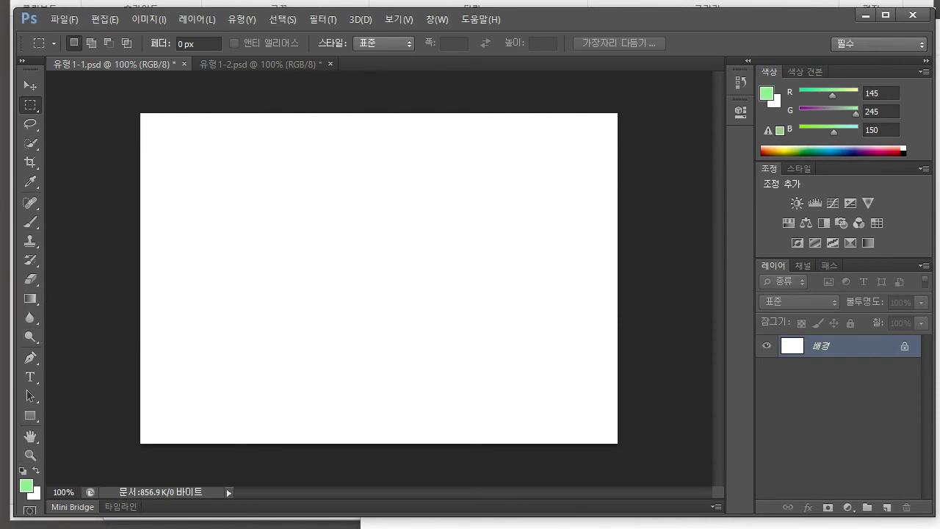
pyautogui.press('g')
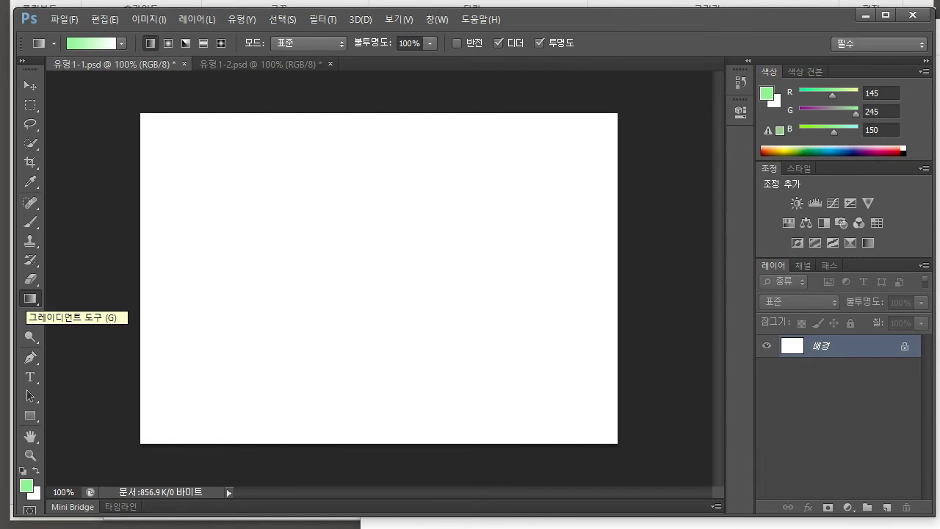
pyautogui.rightClick(30, 297)
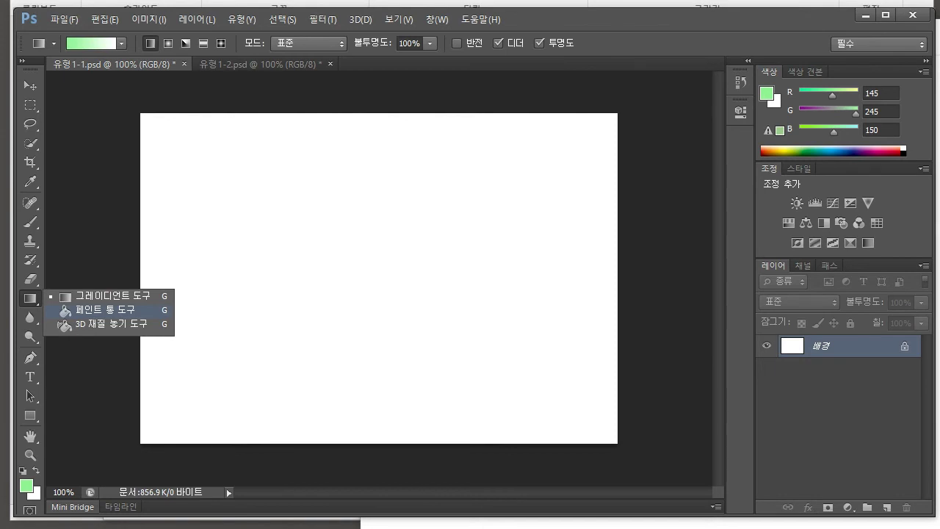
pyautogui.click(105, 309)
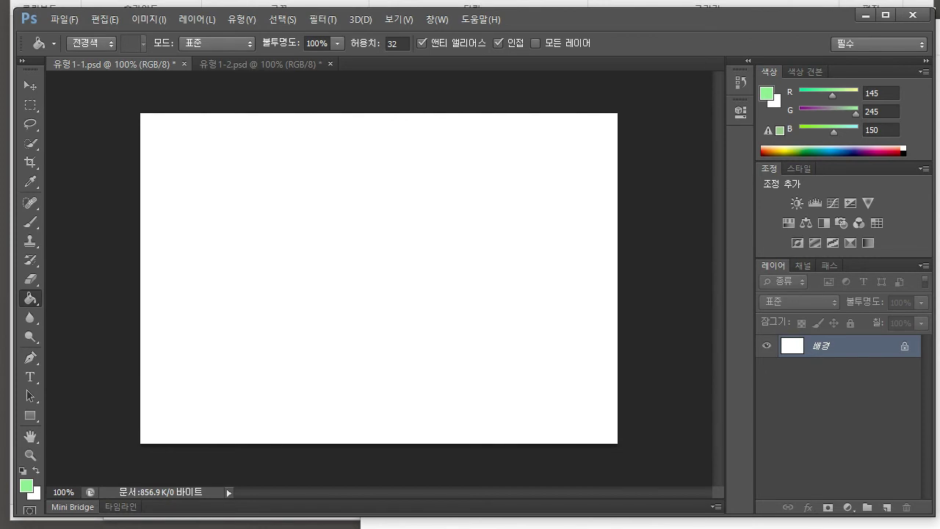
pyautogui.hotkey('alt', 'Delete')
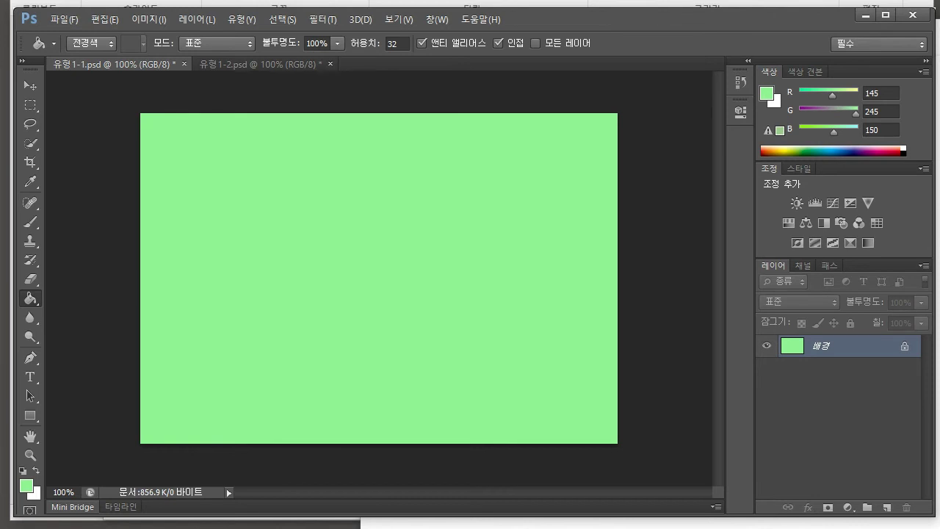
# Switch to Notepad and review the lesson title and the 캔버스 크기 설정 / 배경색 변경 item in the plan.
pyautogui.hotkey('alt', 'Tab')
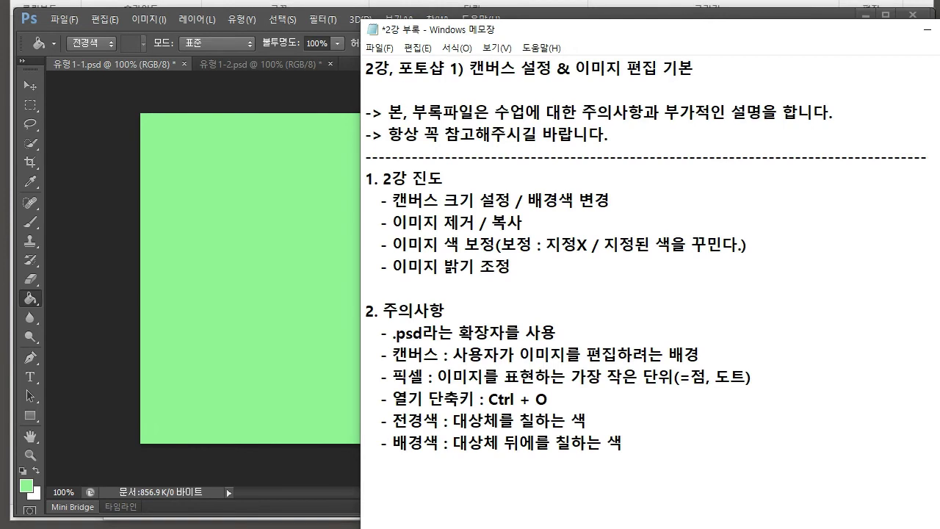
pyautogui.moveTo(398, 68); pyautogui.dragTo(465, 67)
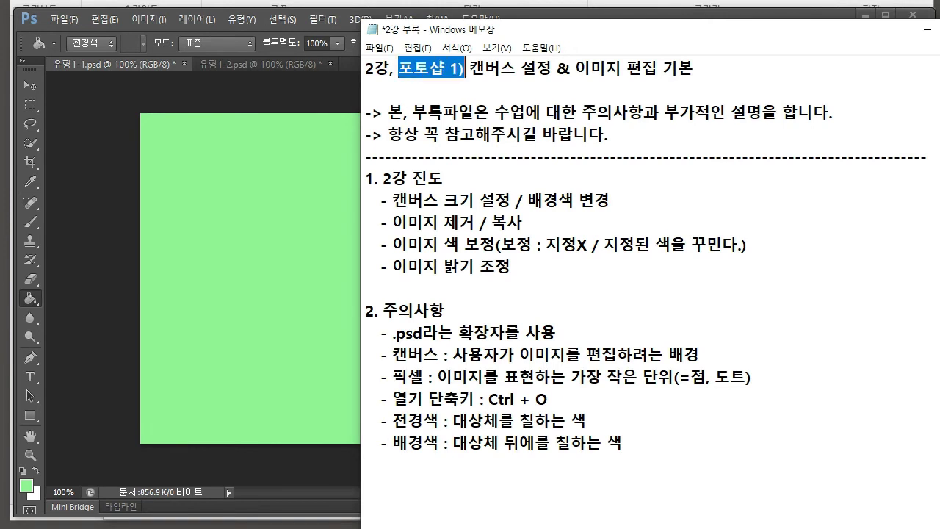
pyautogui.click(465, 67)
pyautogui.moveTo(392, 200); pyautogui.dragTo(610, 200)
pyautogui.click(610, 200)
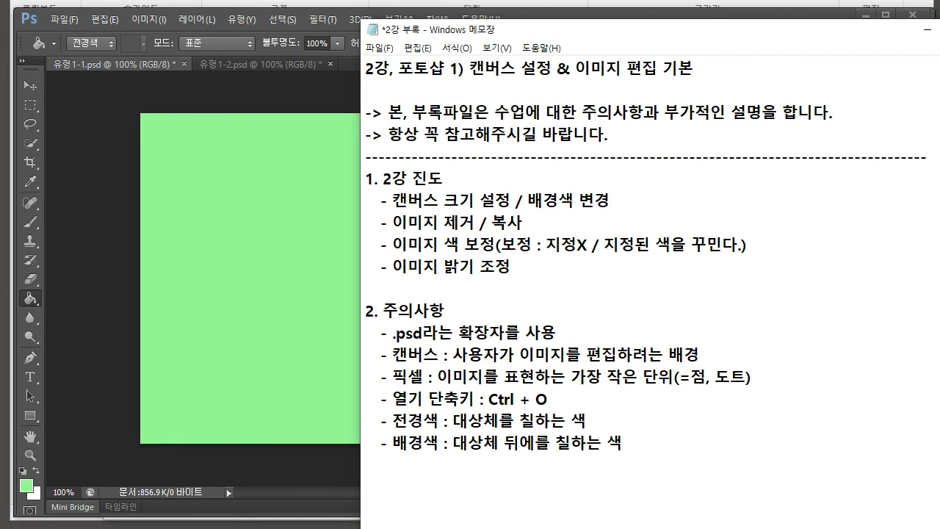
# Return to Photoshop and compare the 유형1-2 canvas with the filled 유형1-1 canvas.
pyautogui.hotkey('alt', 'Tab')
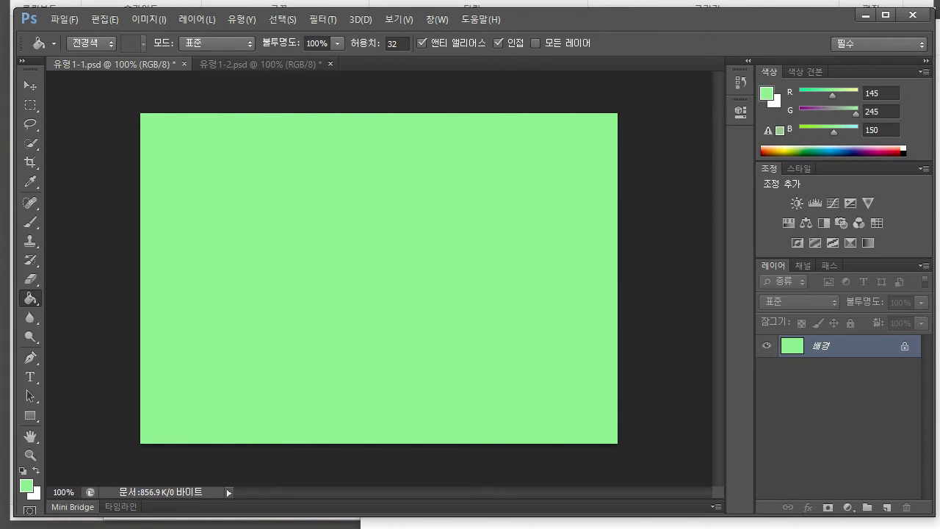
pyautogui.click(261, 64)
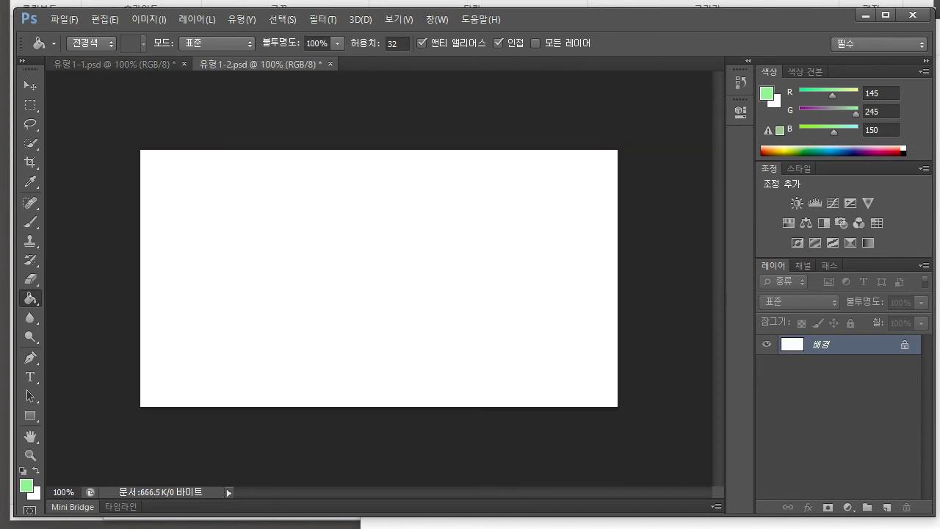
pyautogui.click(124, 64)
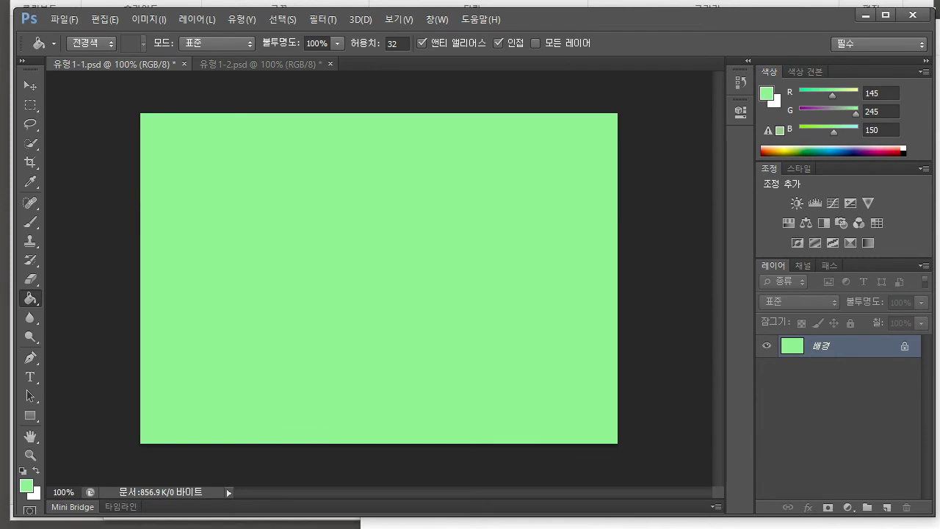
# In 유형1-2, check the foreground color's hex value in the color picker and return to the Paint Bucket tool.
pyautogui.hotkey('ctrl', 'Tab')
pyautogui.click(26, 485)
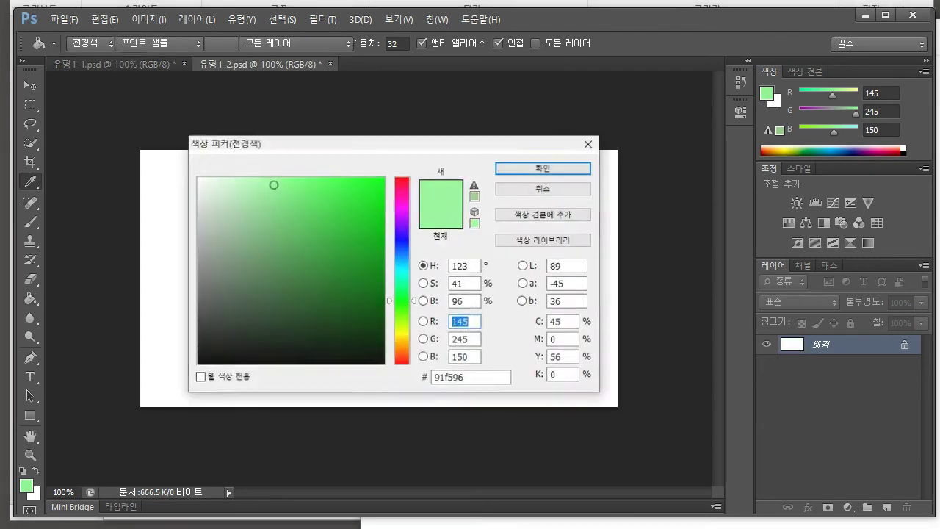
pyautogui.moveTo(469, 378); pyautogui.dragTo(433, 377)
pyautogui.click(464, 378)
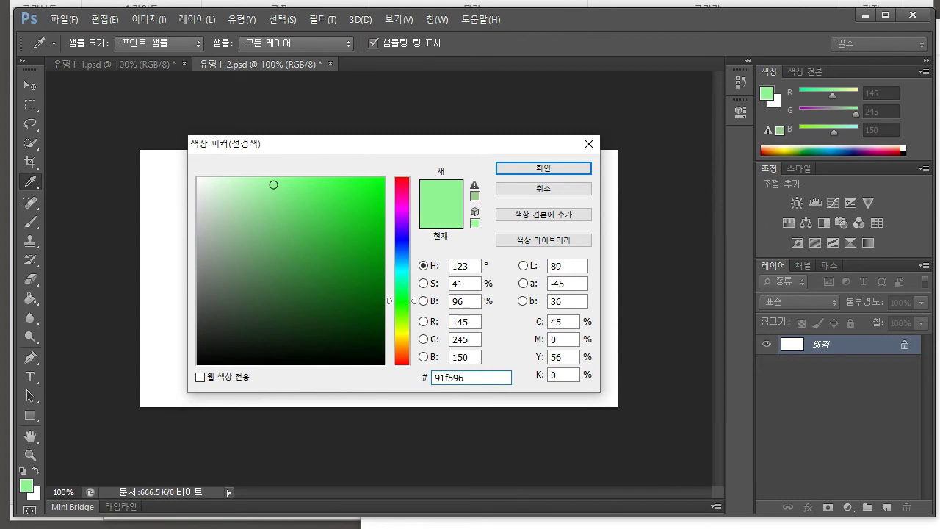
pyautogui.press('Return')
pyautogui.press('g')
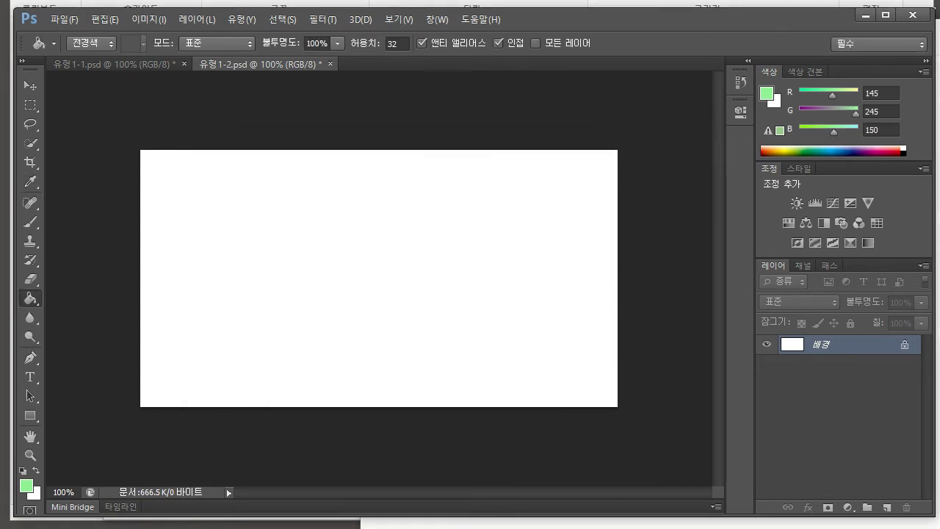
# Close 유형1-1.psd and 유형1-2.psd without saving the changes.
pyautogui.click(184, 64)
pyautogui.click(477, 218)
pyautogui.press('n')
pyautogui.hotkey('ctrl', 'w')
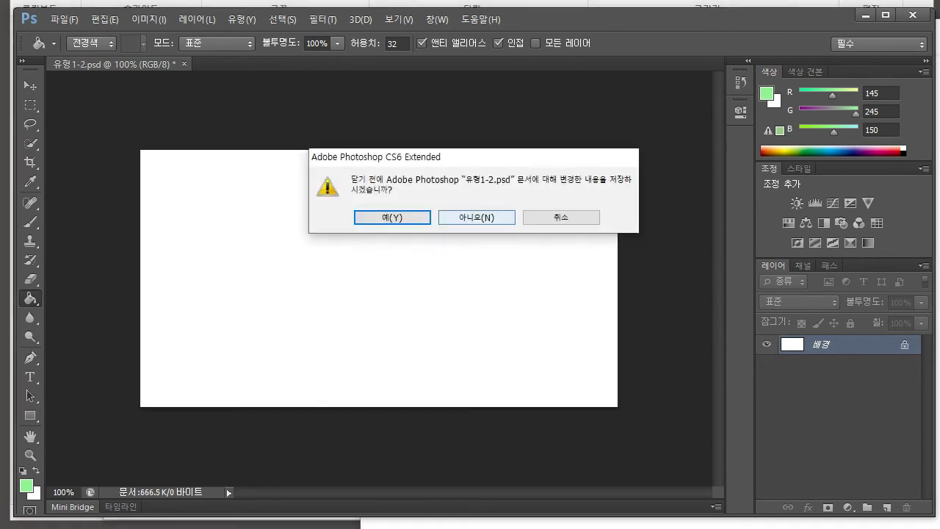
pyautogui.press('n')
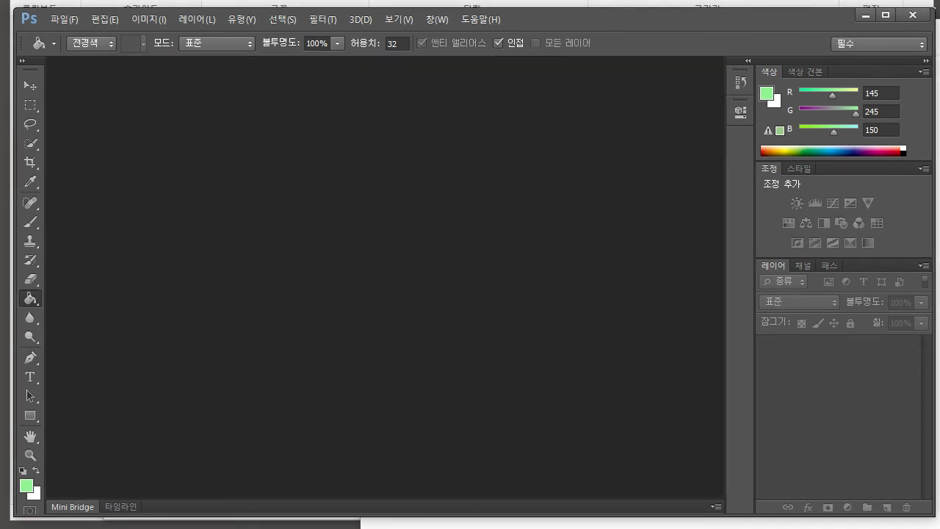
# Open the sample file 유형2 from the 샘플 folder.
pyautogui.hotkey('ctrl', 'o')
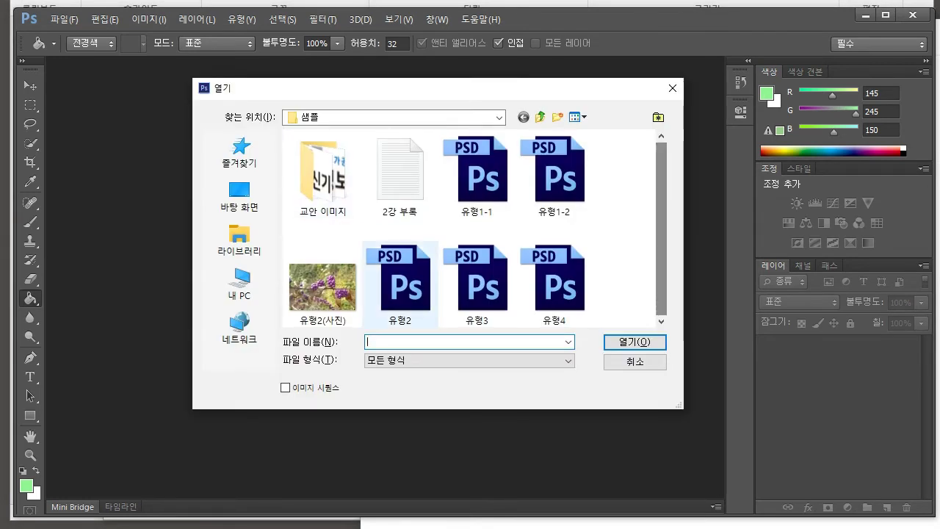
pyautogui.click(411, 280)
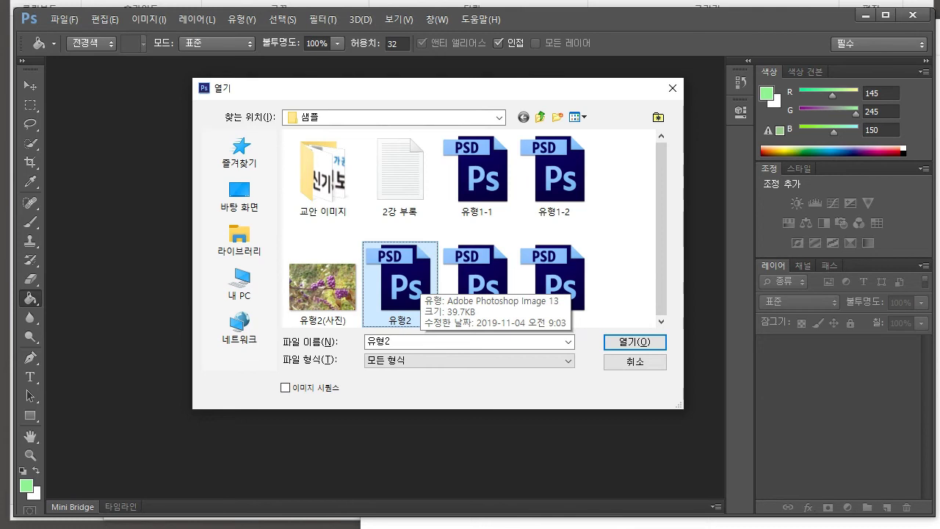
pyautogui.press('Return')
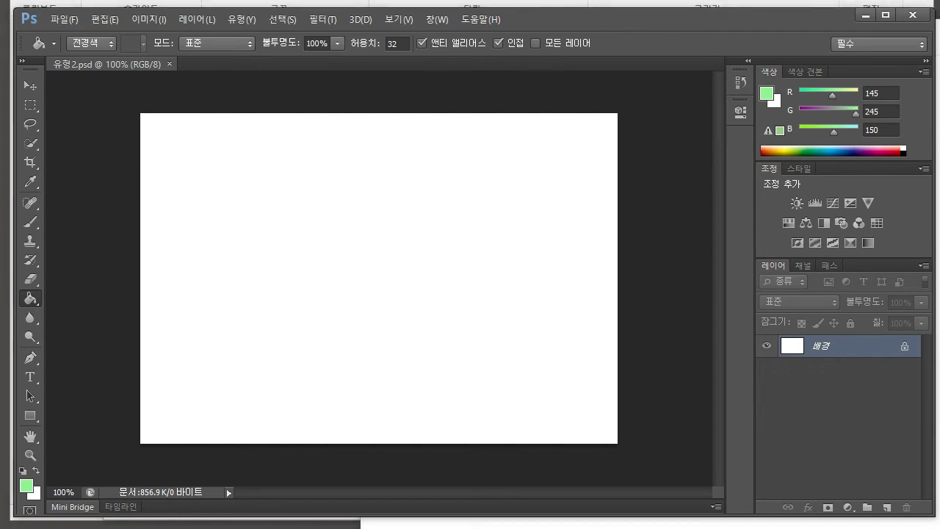
# Check the 이미지 제거 / 복사 item in the notes and open the 유형2(사진) image from the 샘플 folder.
pyautogui.hotkey('ctrl', 'o')
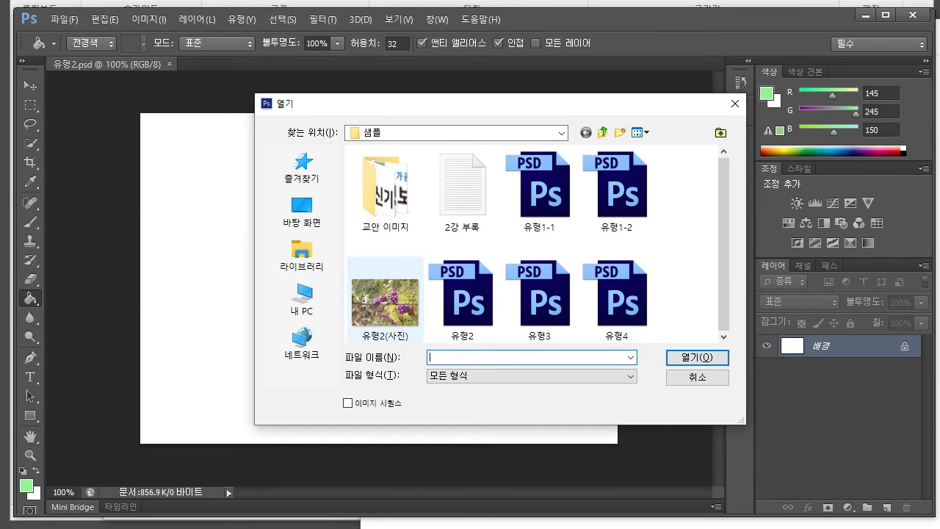
pyautogui.click(385, 301)
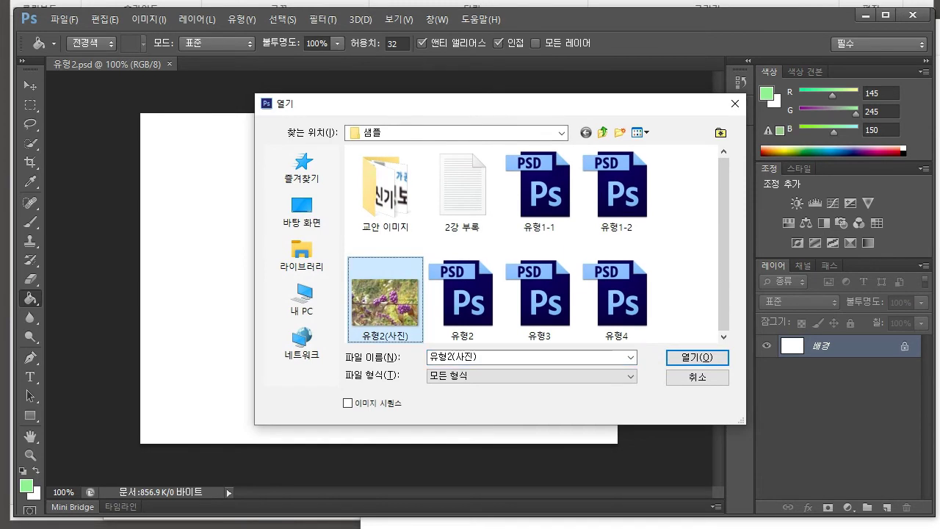
pyautogui.hotkey('alt', 'Tab')
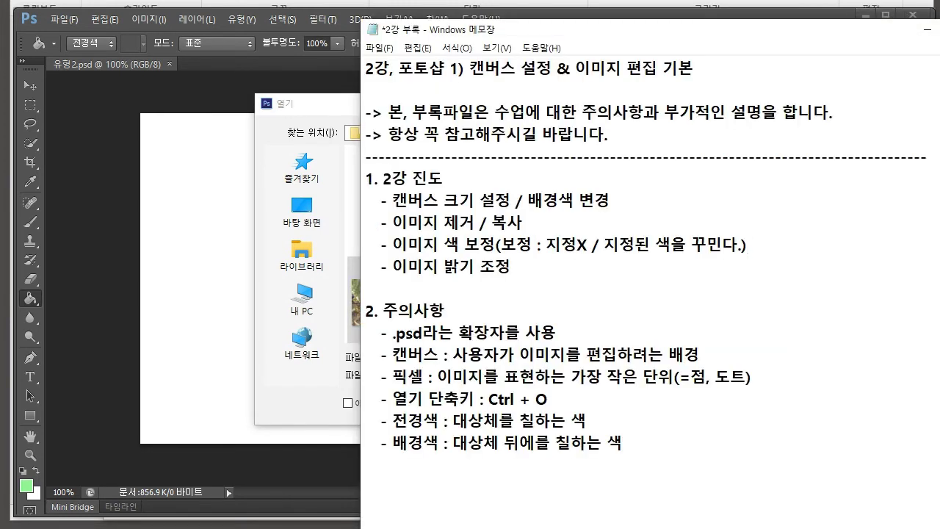
pyautogui.moveTo(392, 222); pyautogui.dragTo(523, 222)
pyautogui.click(523, 222)
pyautogui.click(927, 29)
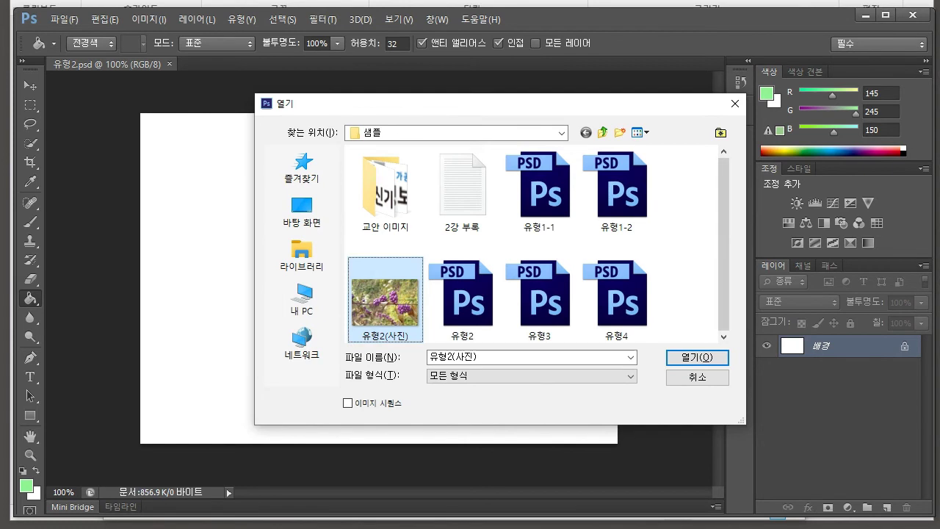
pyautogui.press('Return')
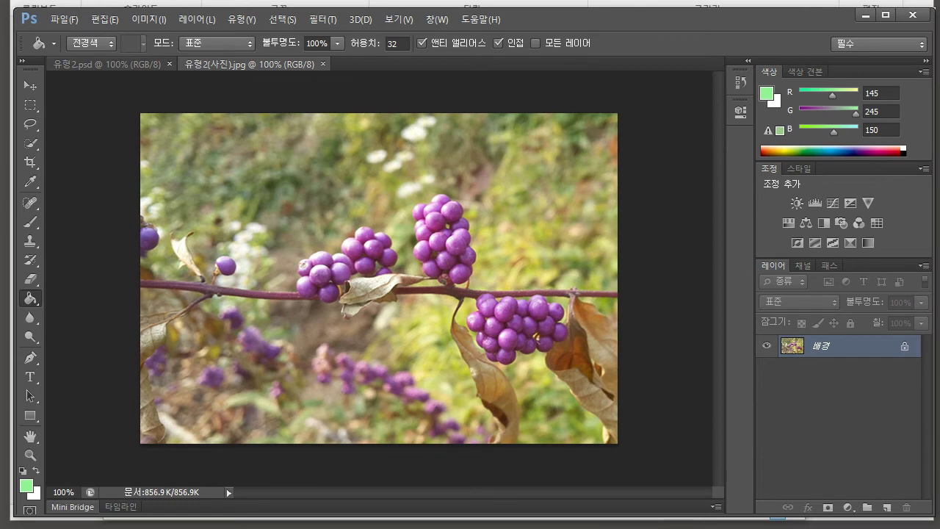
# Compare the blank 유형2.psd canvas with the 유형2(사진).jpg photo by switching between the two documents.
pyautogui.click(111, 64)
pyautogui.click(250, 64)
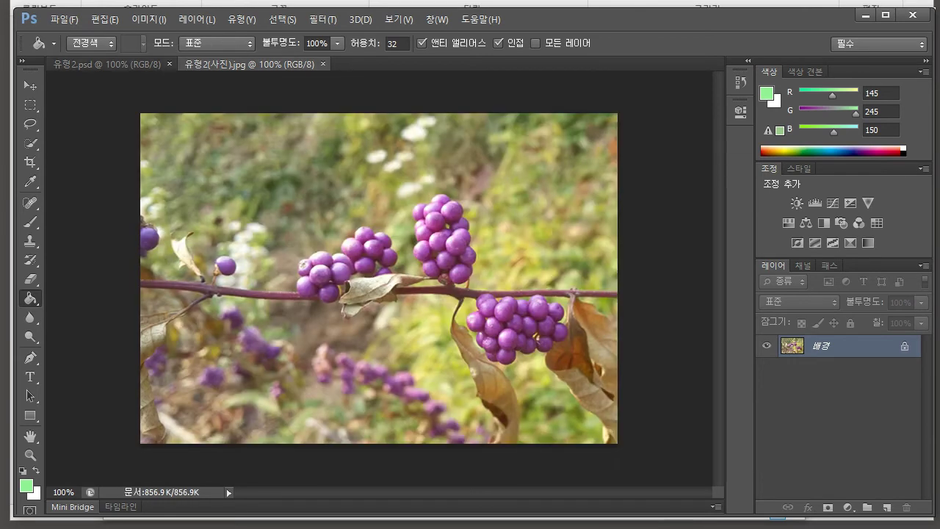
pyautogui.click(110, 64)
pyautogui.click(250, 63)
pyautogui.click(106, 64)
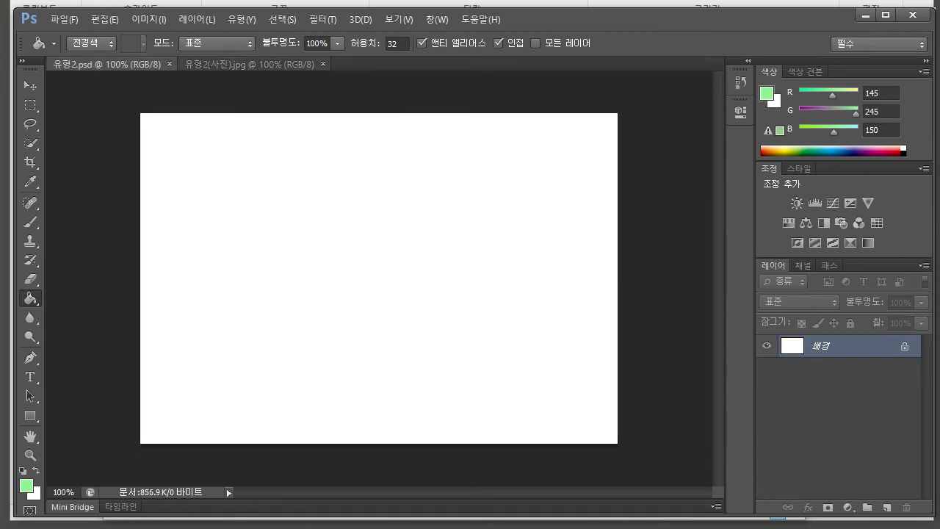
pyautogui.click(249, 64)
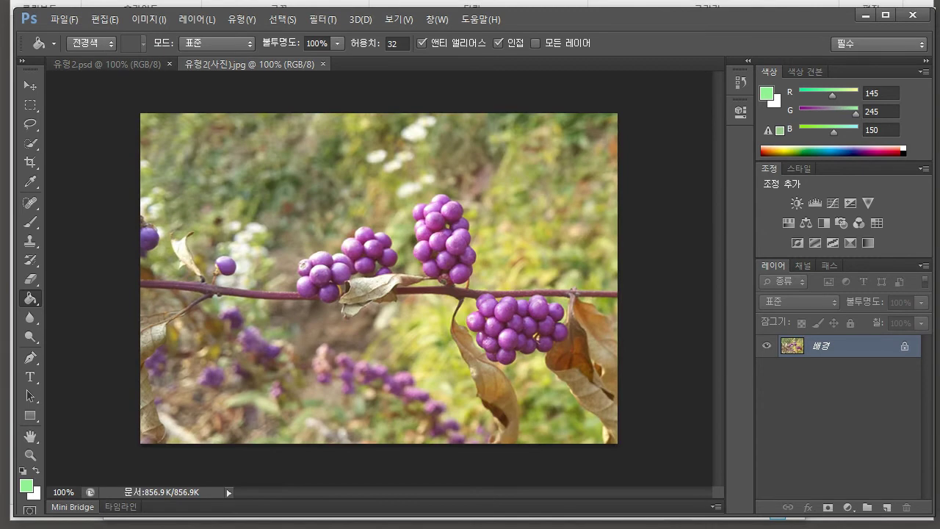
# Review the 이미지 제거 and 복사 parts of the lesson plan in Notepad, alternating with the photo in Photoshop.
pyautogui.hotkey('alt', 'Tab')
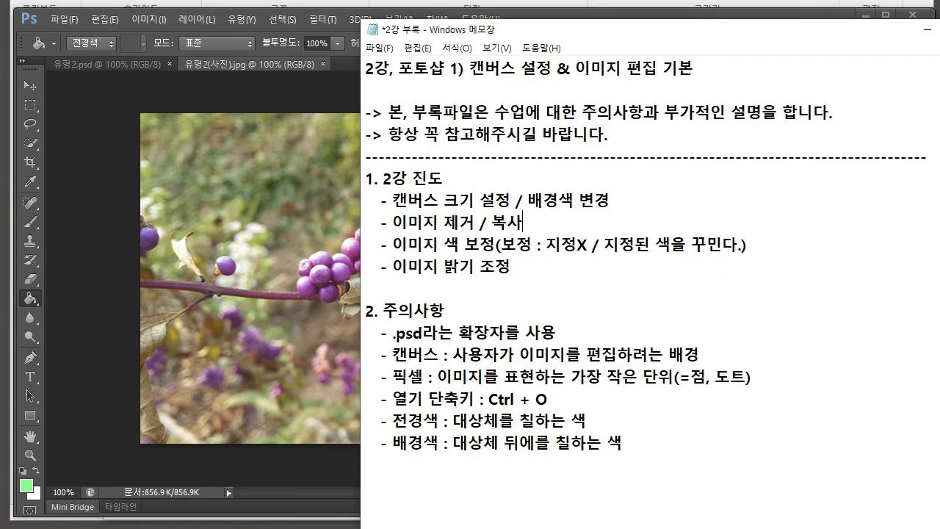
pyautogui.moveTo(393, 223); pyautogui.dragTo(475, 222)
pyautogui.hotkey('alt', 'Tab')
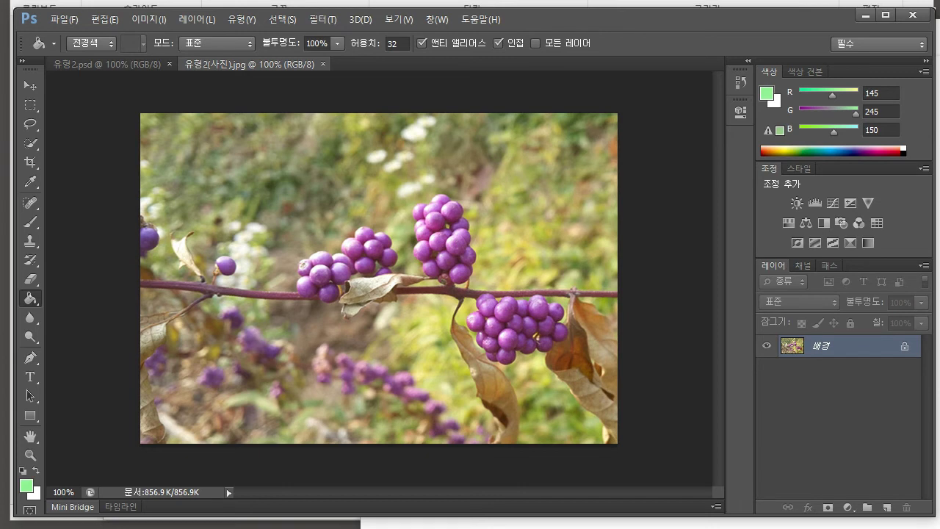
pyautogui.hotkey('alt', 'Tab')
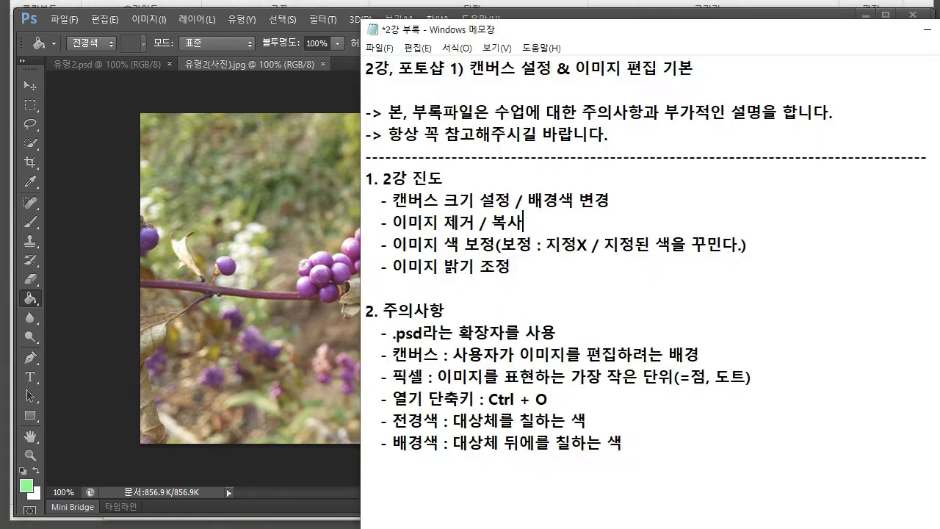
pyautogui.moveTo(491, 222); pyautogui.dragTo(523, 222)
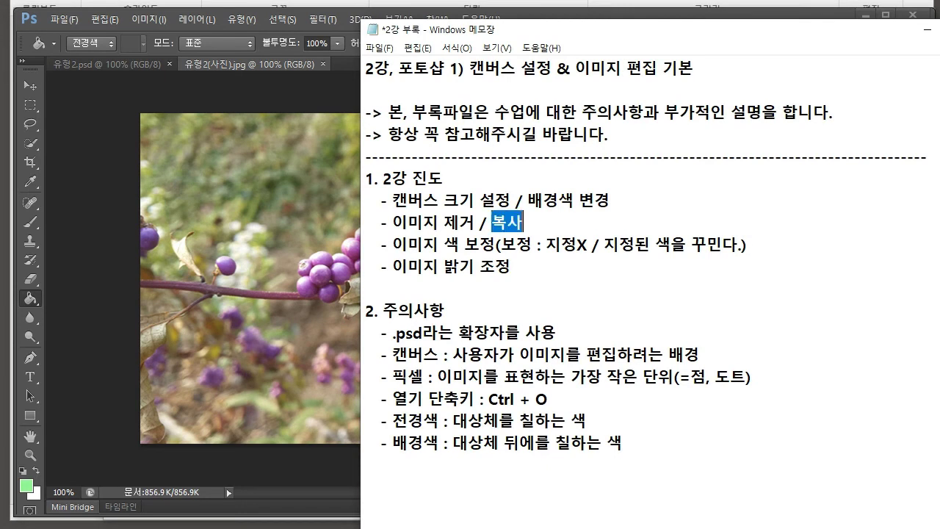
pyautogui.press('Right')
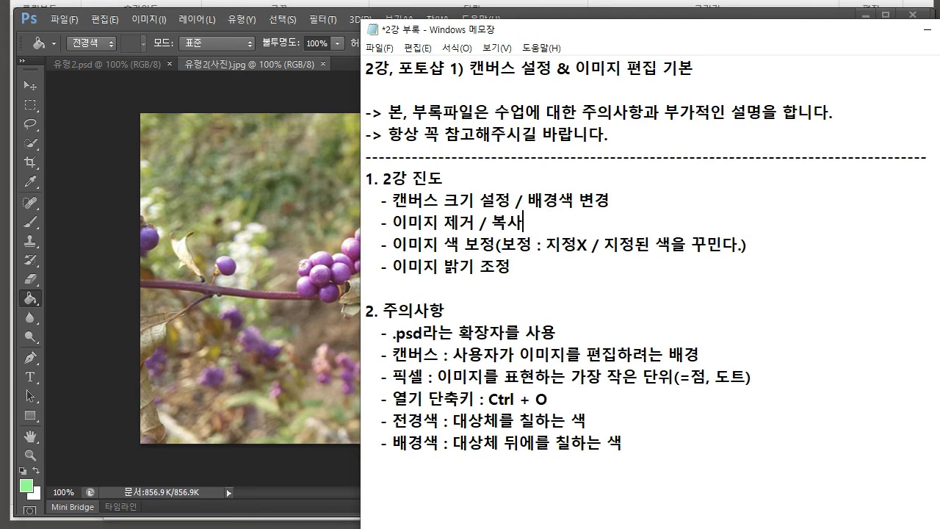
pyautogui.hotkey('alt', 'Tab')
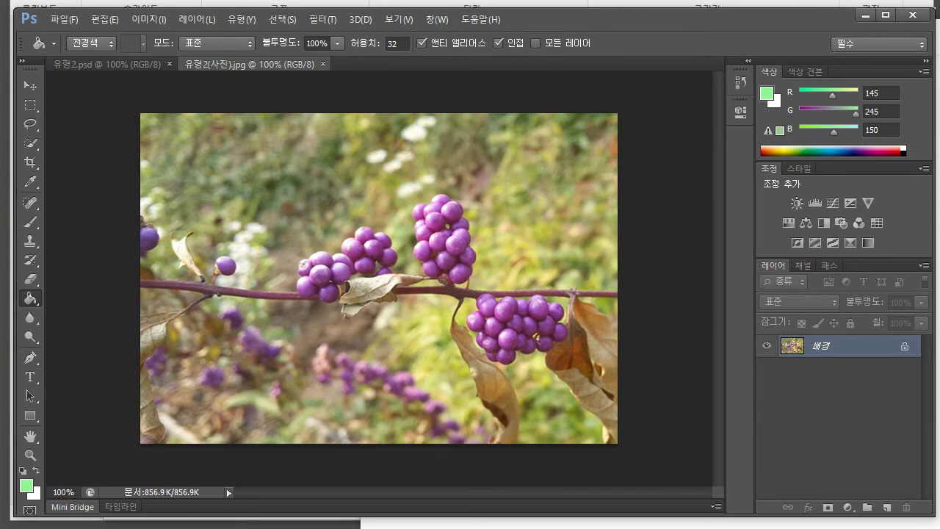
pyautogui.click(282, 192)
pyautogui.hotkey('ctrl', 'z')
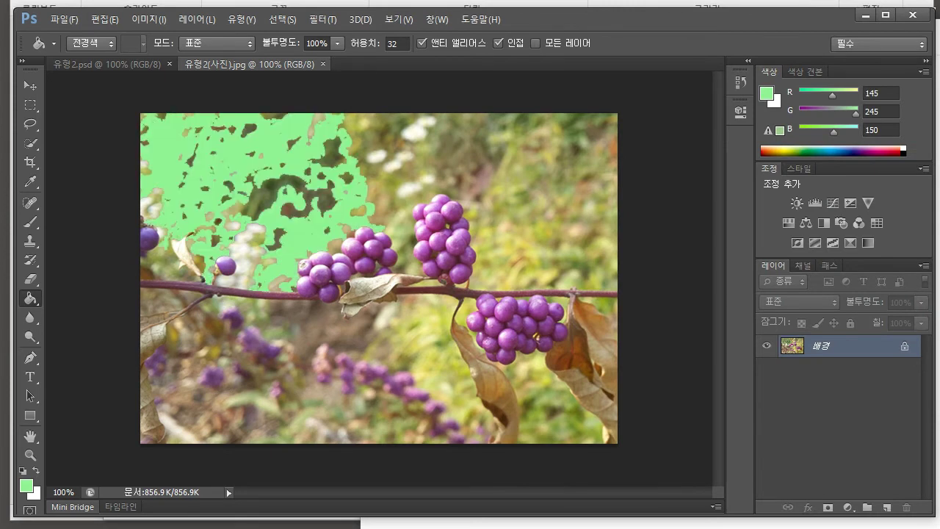
pyautogui.hotkey('ctrl', 'a')
# Switch to Notepad and start a new note line "- Ctrl + a :" below the 배경색 note.
pyautogui.hotkey('alt', 'Tab')
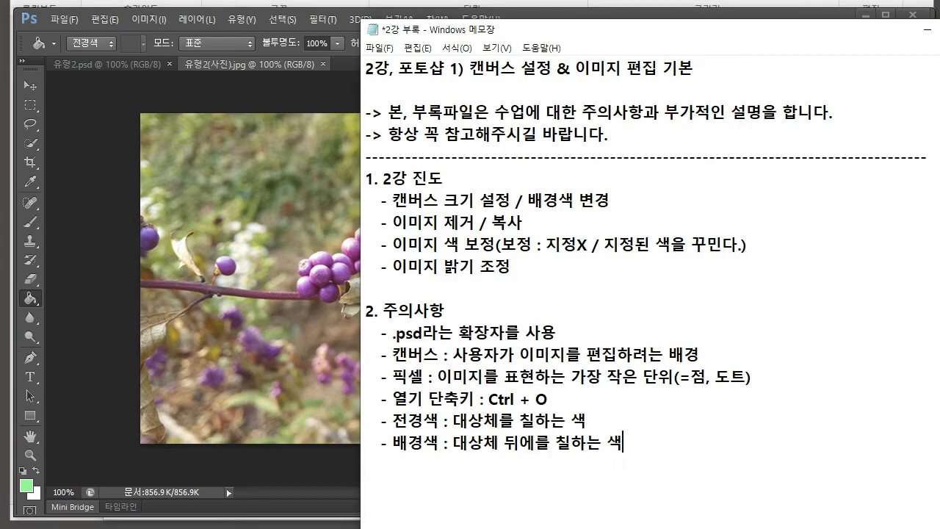
pyautogui.scroll(-1, 596, 267)
pyautogui.scroll(-1, 650, 288)
pyautogui.click(366, 377)
pyautogui.write('- Ctrl ')
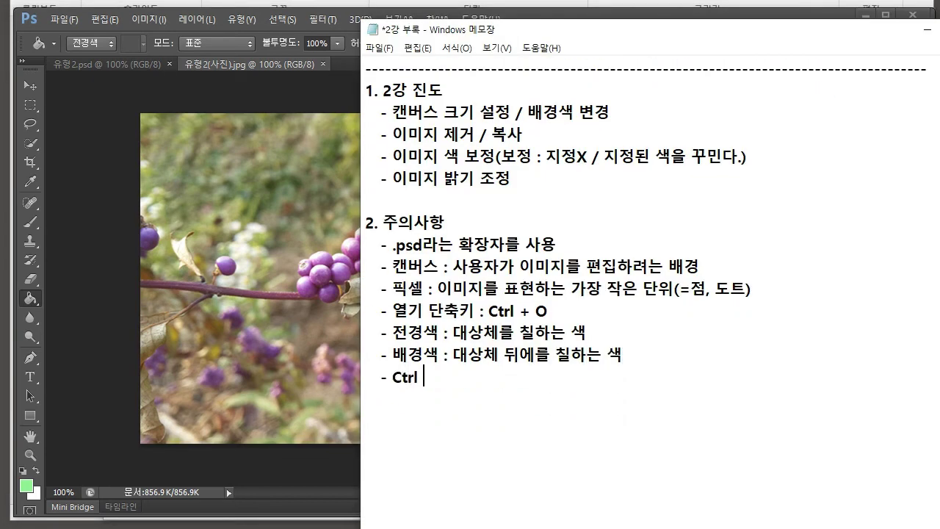
pyautogui.write('+ a :')
# Change the capital O in the 열기 단축키 note to lowercase so it reads "Ctrl + o".
pyautogui.click(548, 309)
pyautogui.press('BackSpace')
pyautogui.write('o')
# Complete the "Ctrl + a" note with the description "전체 선택".
pyautogui.click(365, 441)
pyautogui.press('Up')
pyautogui.press('Up')
pyautogui.press('Up')
pyautogui.press('End')
pyautogui.write('전ㅊ체선택')
pyautogui.press('Left')
pyautogui.press('Left')
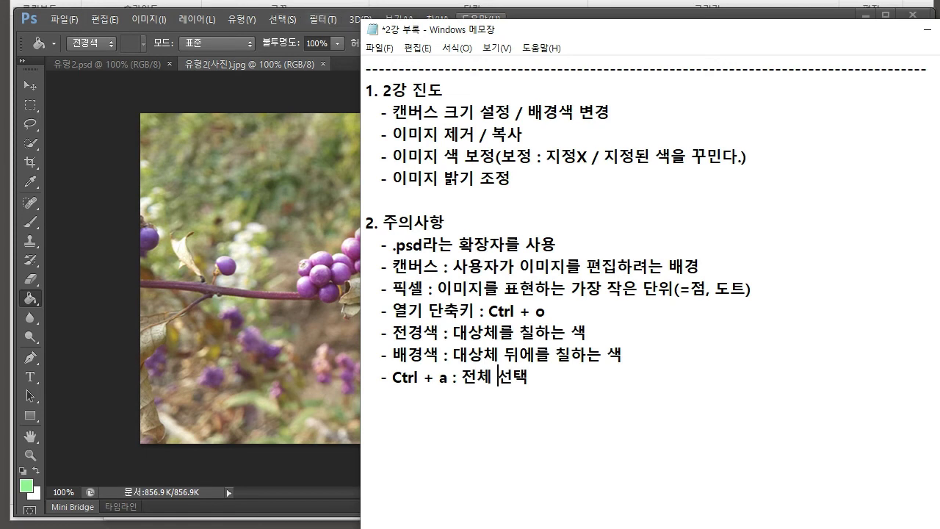
# Select the entire 유형2(사진).jpg photo, copy it, and paste it into 유형2.psd as a new layer.
pyautogui.click(542, 13)
pyautogui.hotkey('ctrl', 'a')
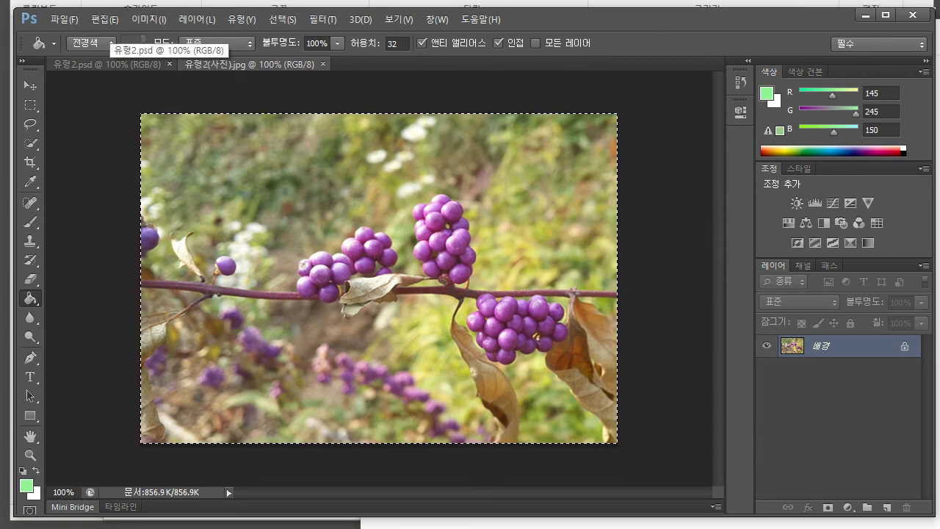
pyautogui.click(106, 64)
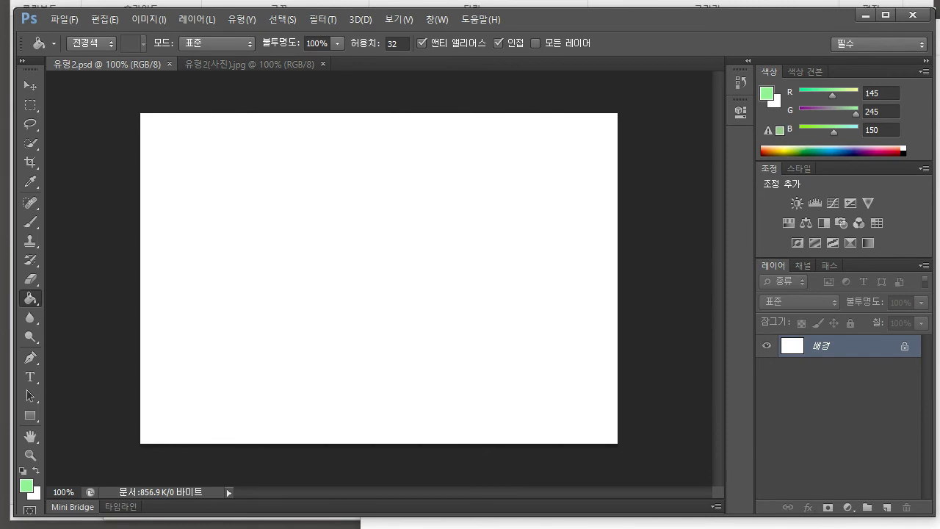
pyautogui.hotkey('ctrl', 'v')
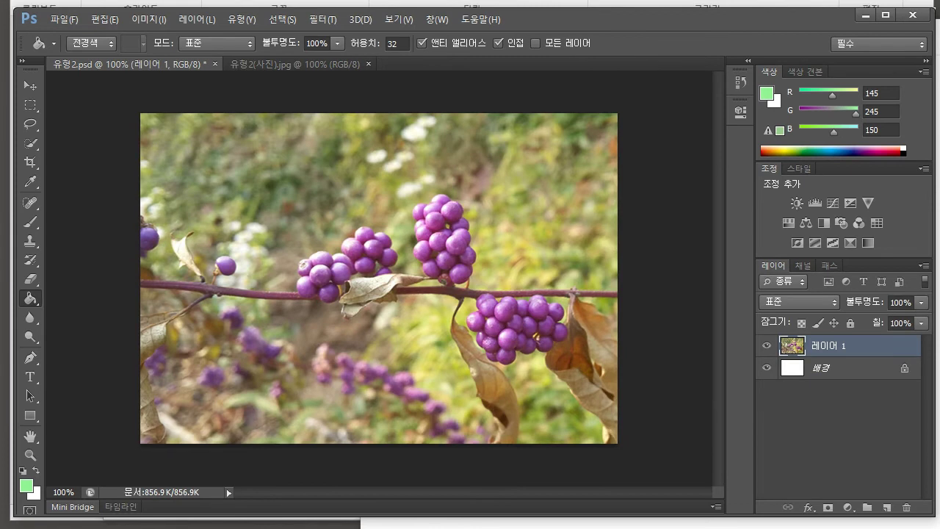
# Compare the source photo 유형2(사진).jpg with 유형2.psd and examine how 레이어 1 is stacked above the 배경 layer.
pyautogui.click(294, 63)
pyautogui.hotkey('ctrl', 'a')
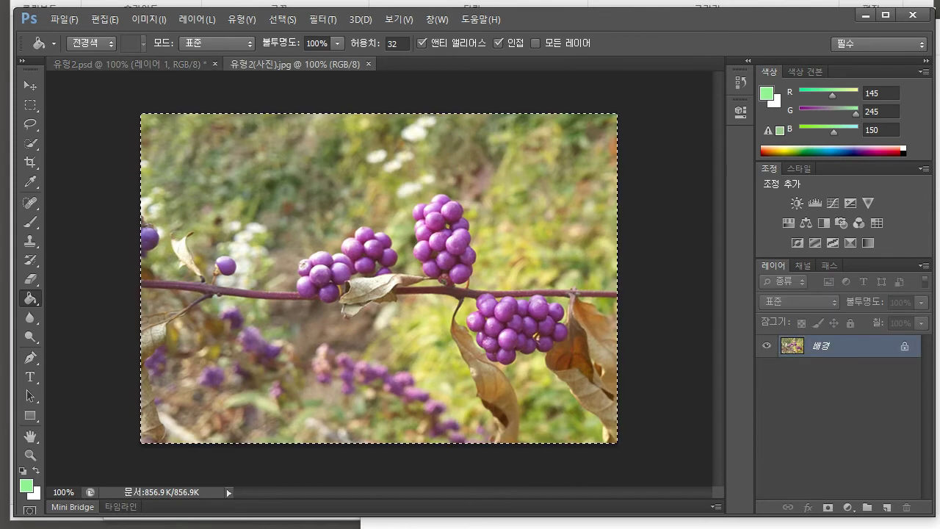
pyautogui.click(129, 64)
pyautogui.hotkey('ctrl', 'Tab')
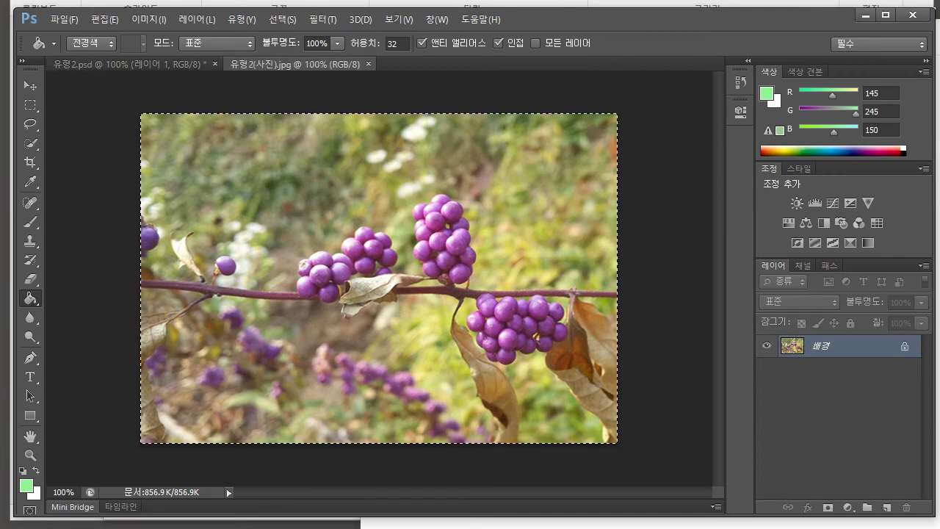
pyautogui.hotkey('ctrl', 'Tab')
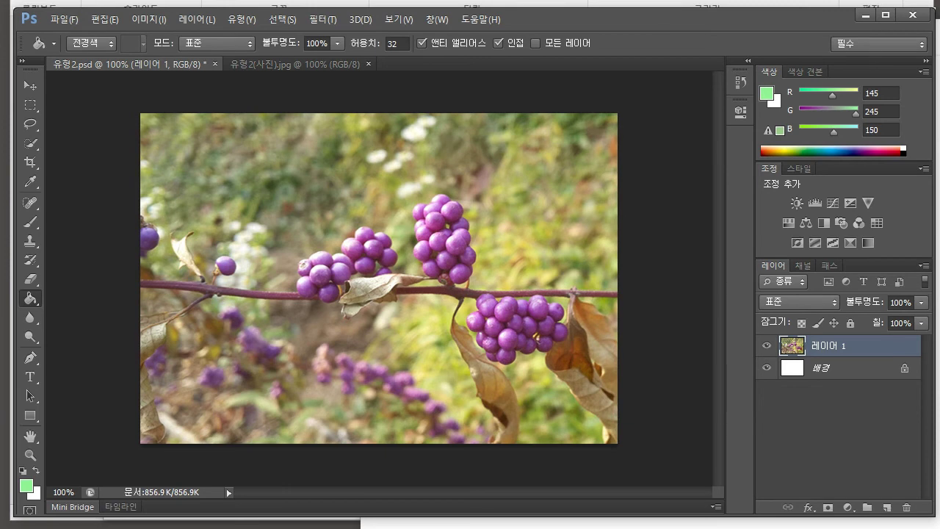
pyautogui.hotkey('ctrl', 'Tab')
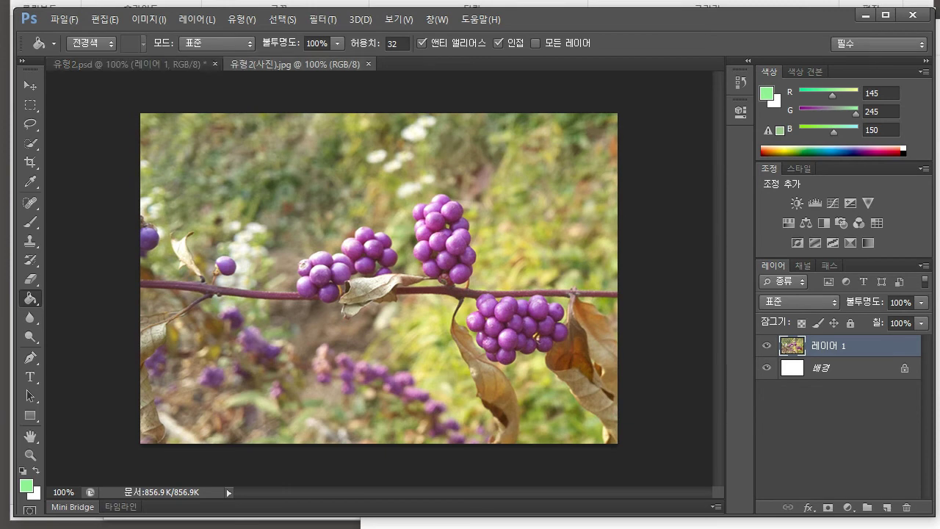
pyautogui.click(184, 64)
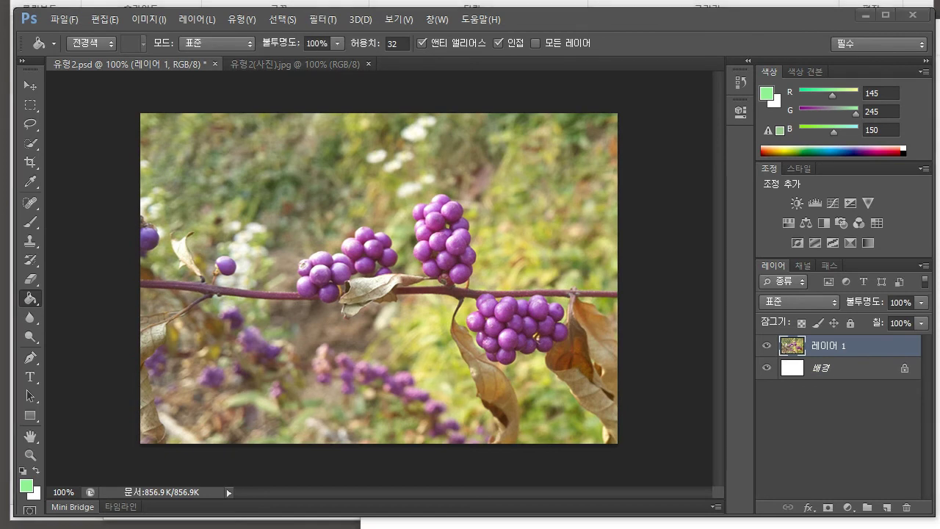
pyautogui.moveTo(743, 419)
pyautogui.mouseDown()
pyautogui.moveTo(723, 340)
pyautogui.moveTo(785, 249)
pyautogui.moveTo(873, 262)
pyautogui.moveTo(933, 370)
pyautogui.moveTo(882, 432)
pyautogui.moveTo(763, 425)
pyautogui.moveTo(719, 280)
pyautogui.mouseUp()
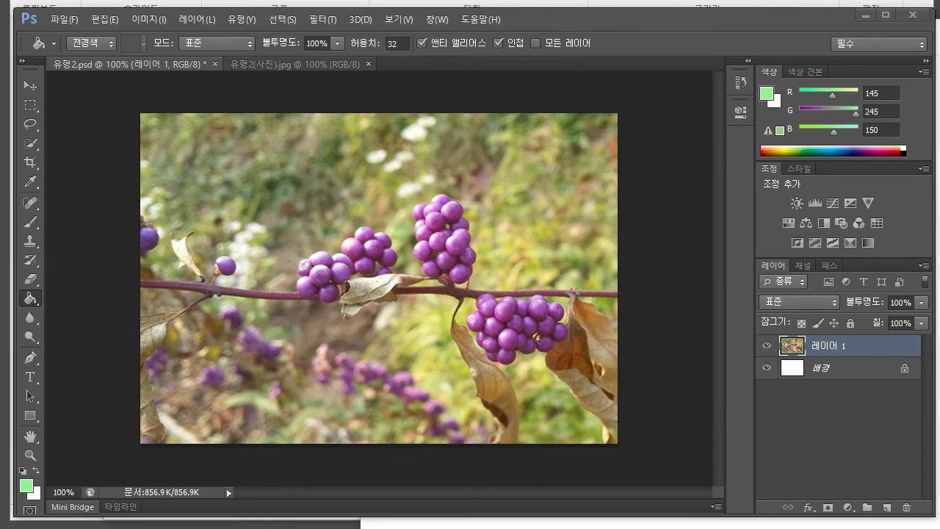
pyautogui.click(295, 64)
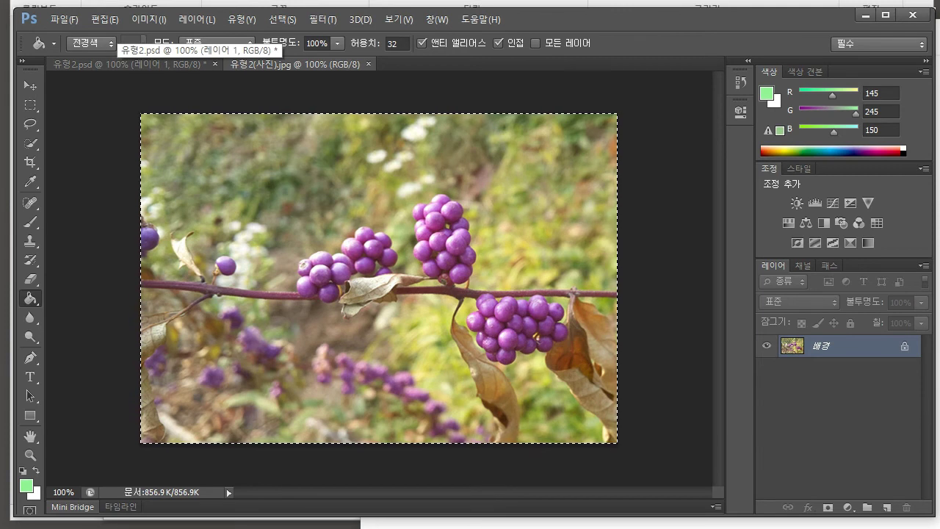
pyautogui.click(129, 63)
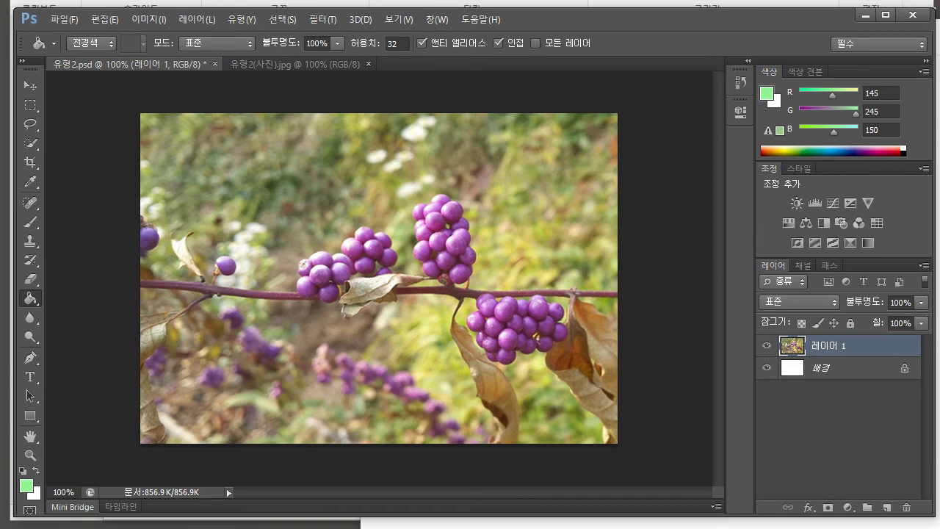
pyautogui.moveTo(729, 481)
pyautogui.mouseDown()
pyautogui.moveTo(710, 329)
pyautogui.moveTo(685, 349)
pyautogui.moveTo(744, 346)
pyautogui.mouseUp()
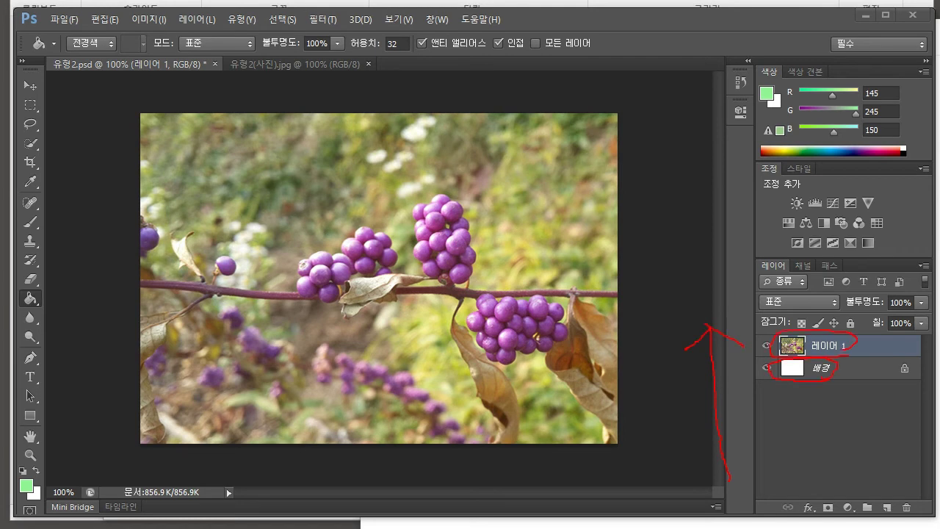
pyautogui.press('Escape')
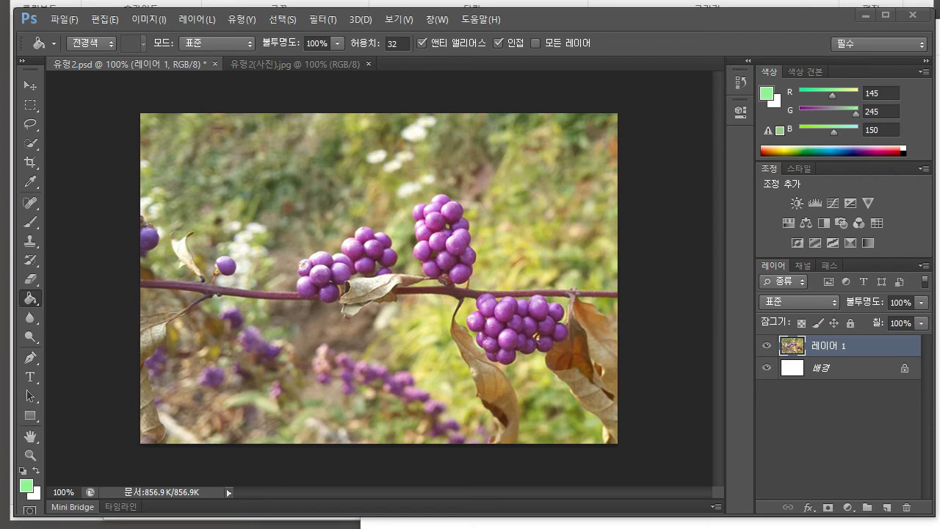
# Switch to Notepad and extend the "Ctrl + a : 전체 선택" note with "/ Ctrl + c : 복사 /".
pyautogui.hotkey('alt', 'Tab')
pyautogui.write('/ ㅊ')
pyautogui.press('BackSpace')
pyautogui.write('Ctrl ')
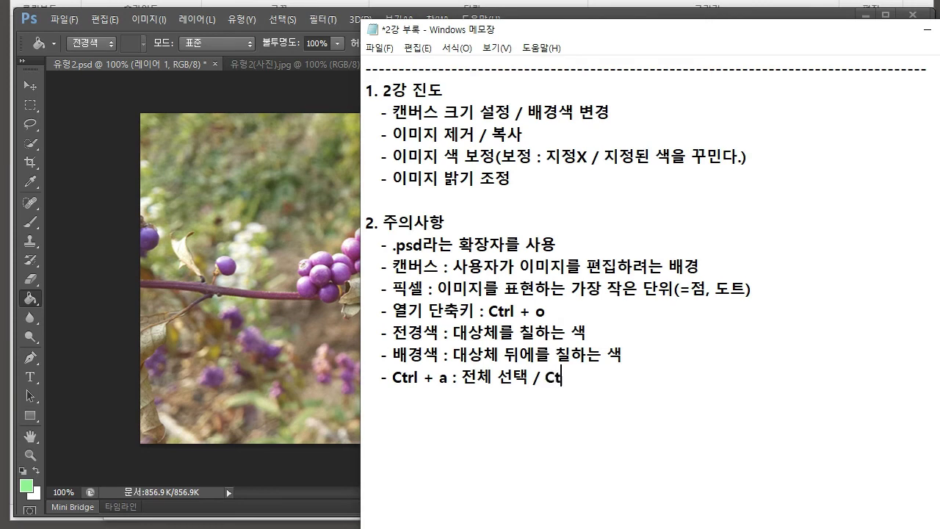
pyautogui.write('+ c : 볶')
pyautogui.write('사 / ㅊ')
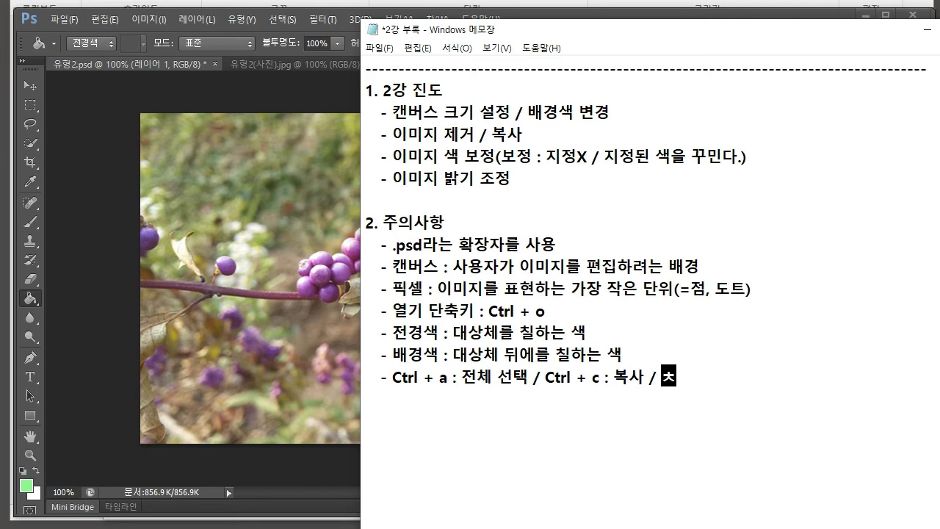
# Add the paste shortcut "Ctrl + v : 붙여넣기 /" after the copy shortcut on the same note line.
pyautogui.press('BackSpace')
pyautogui.write('Ctrl + ')
pyautogui.write('ㅍ')
pyautogui.press('BackSpace')
pyautogui.write('v : 붙여')
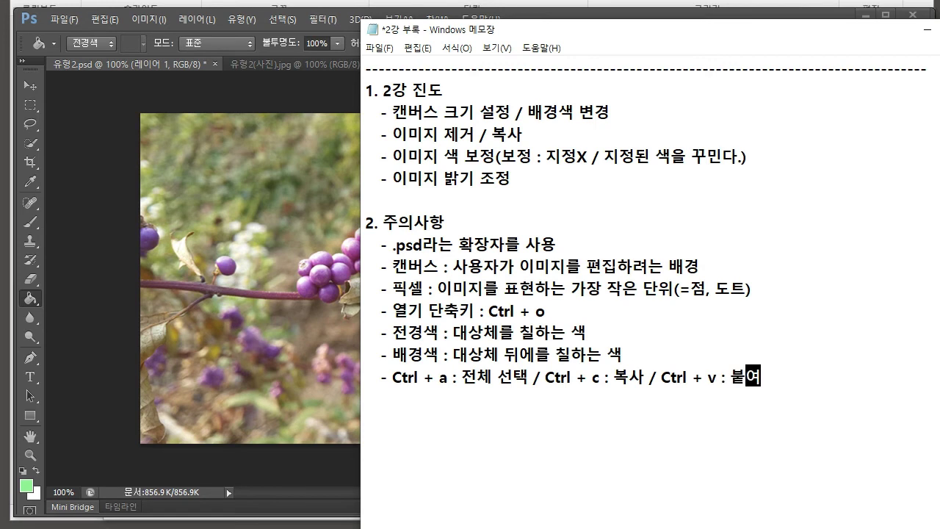
pyautogui.write('넣기 / Ctrl ')
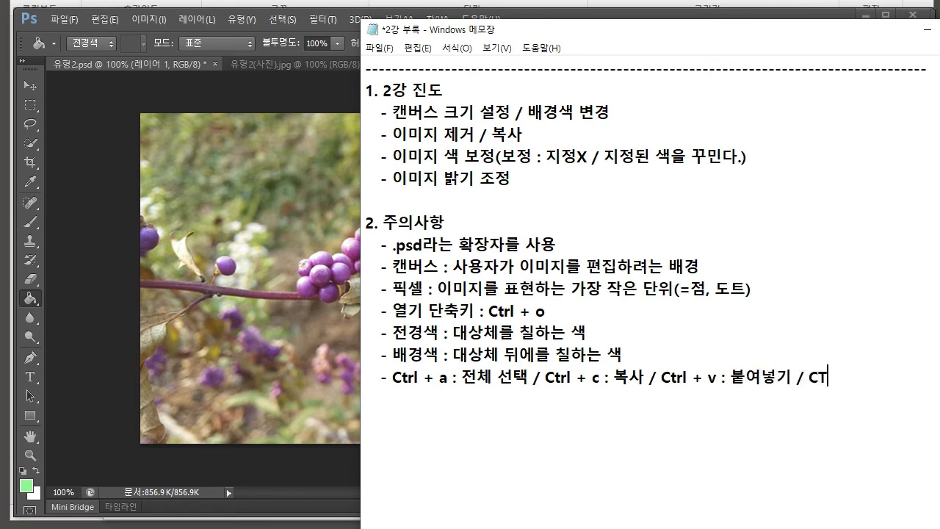
# Finish the shortcut line with "Ctrl + z : 되돌리기".
pyautogui.write('+ z')
pyautogui.write(' : ehleh')
pyautogui.press('BackSpace')
pyautogui.press('BackSpace')
pyautogui.press('BackSpace')
pyautogui.press('BackSpace')
pyautogui.press('BackSpace')
pyautogui.write('되돌리기')
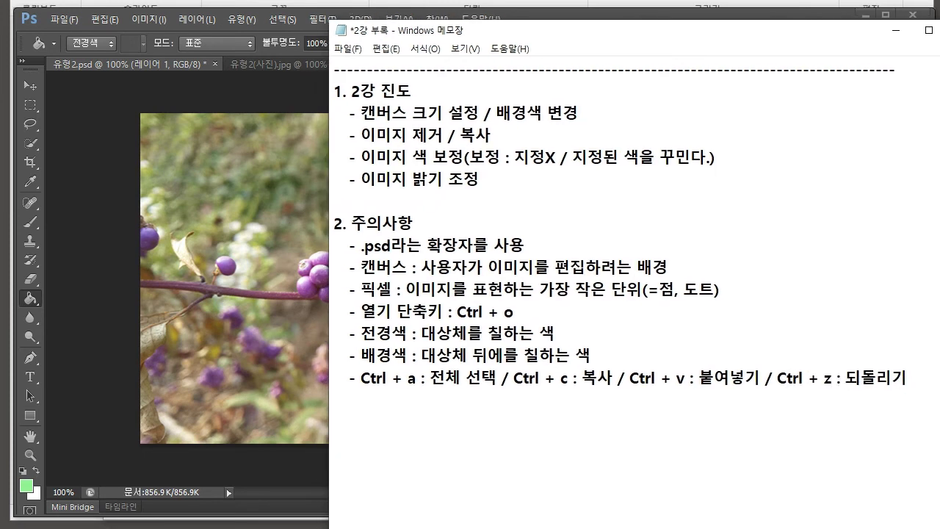
# Switch to Photoshop and fill several background areas around the berries in 유형2(사진).jpg with the light green foreground color.
pyautogui.hotkey('alt', 'Tab')
pyautogui.click(293, 64)
pyautogui.click(378, 206)
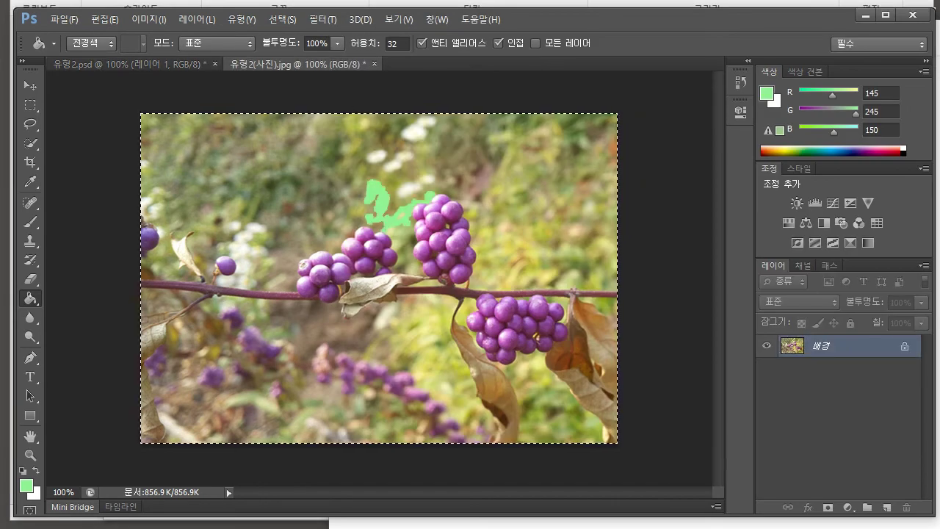
pyautogui.click(308, 180)
pyautogui.click(323, 309)
pyautogui.click(409, 306)
pyautogui.click(540, 169)
pyautogui.click(294, 235)
pyautogui.click(286, 338)
pyautogui.click(525, 376)
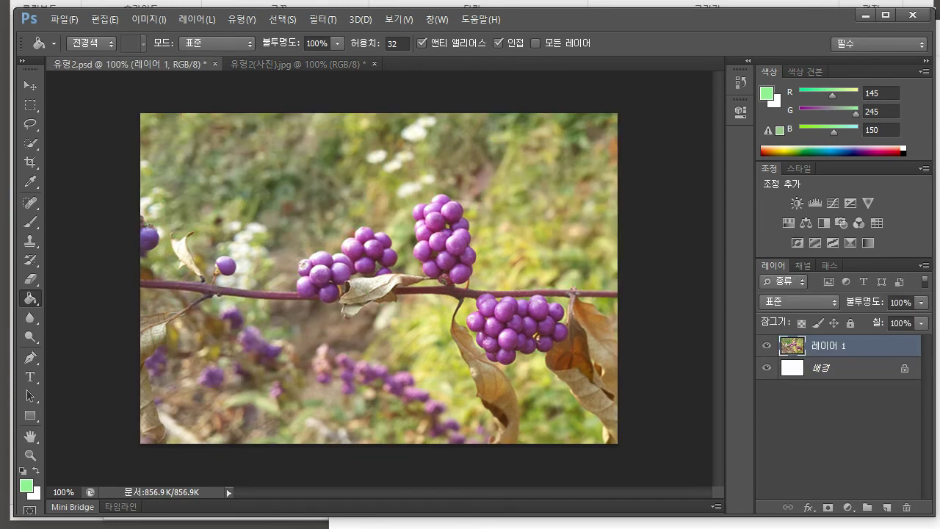
# Review the shortcut lines and the "이미지 제거 / 복사" item in the Notepad notes, then return to Photoshop.
pyautogui.hotkey('alt', 'Tab')
pyautogui.moveTo(906, 377); pyautogui.dragTo(652, 378)
pyautogui.click(652, 377)
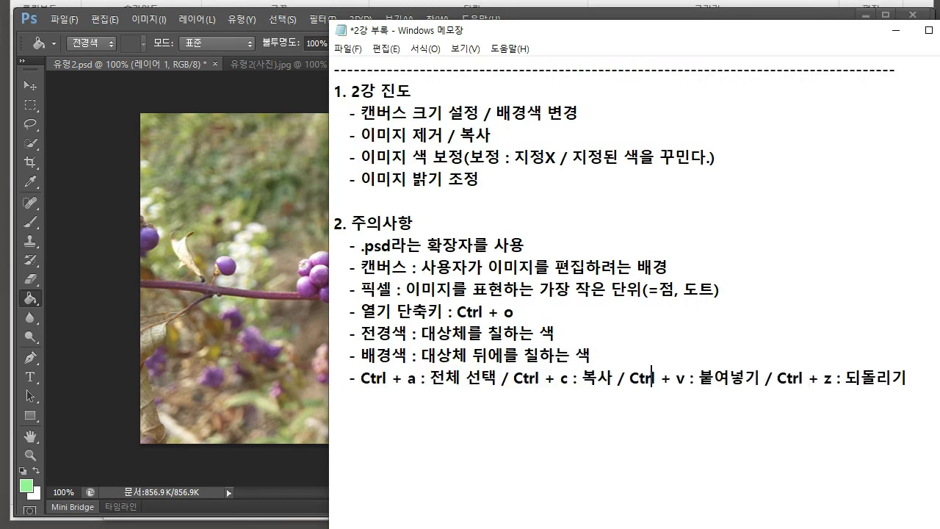
pyautogui.moveTo(514, 311)
pyautogui.mouseDown()
pyautogui.moveTo(343, 312)
pyautogui.moveTo(516, 312)
pyautogui.mouseUp()
pyautogui.click(350, 311)
pyautogui.click(591, 354)
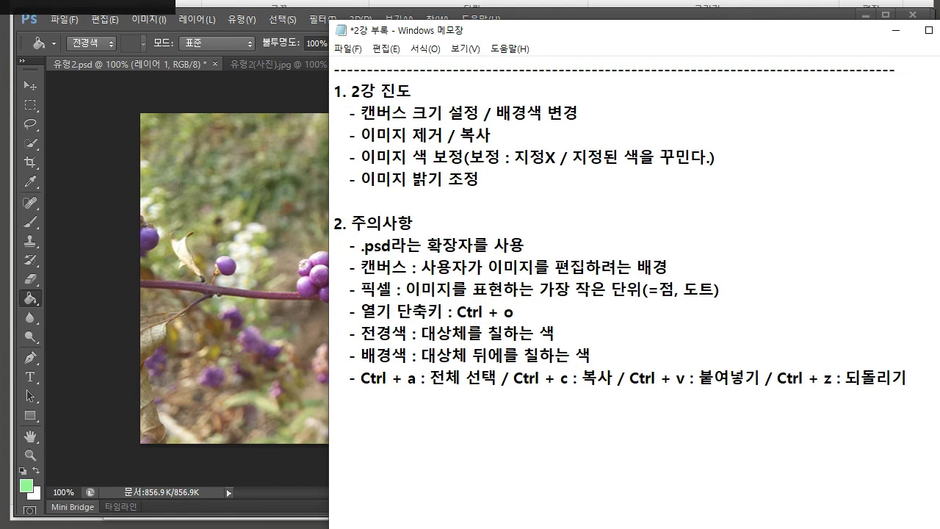
pyautogui.hotkey('alt', 'Tab')
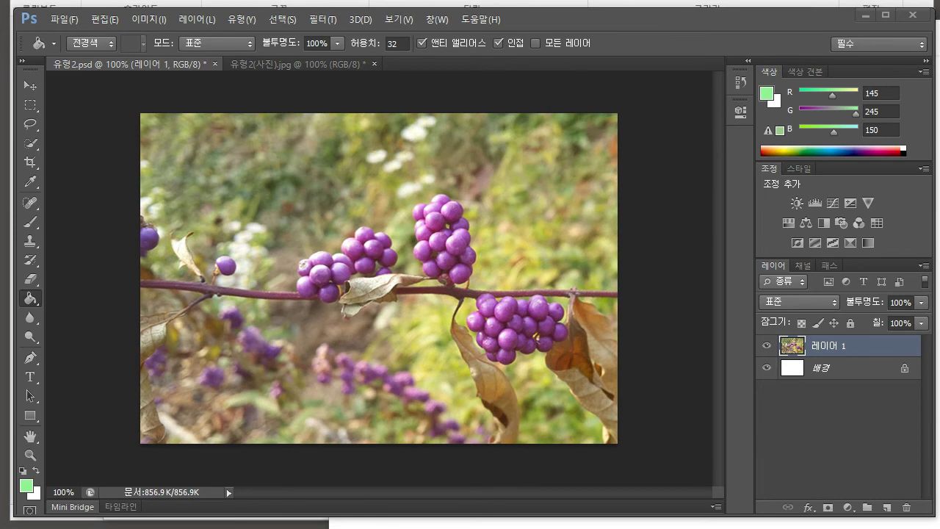
pyautogui.hotkey('alt', 'Tab')
pyautogui.moveTo(411, 134); pyautogui.dragTo(456, 135)
pyautogui.click(428, 135)
pyautogui.hotkey('alt', 'Tab')
# Delete 레이어 1 from 유형2.psd and undo the deletion.
pyautogui.rightClick(826, 345)
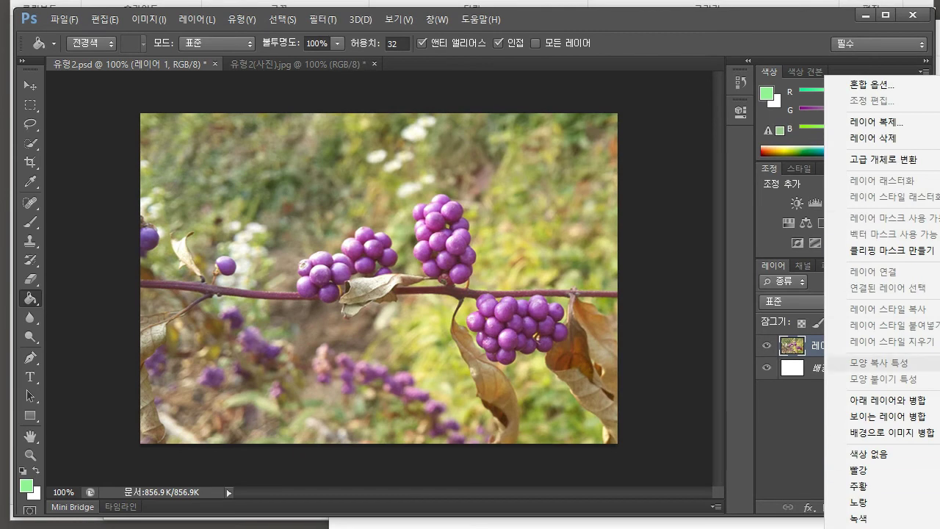
pyautogui.click(873, 138)
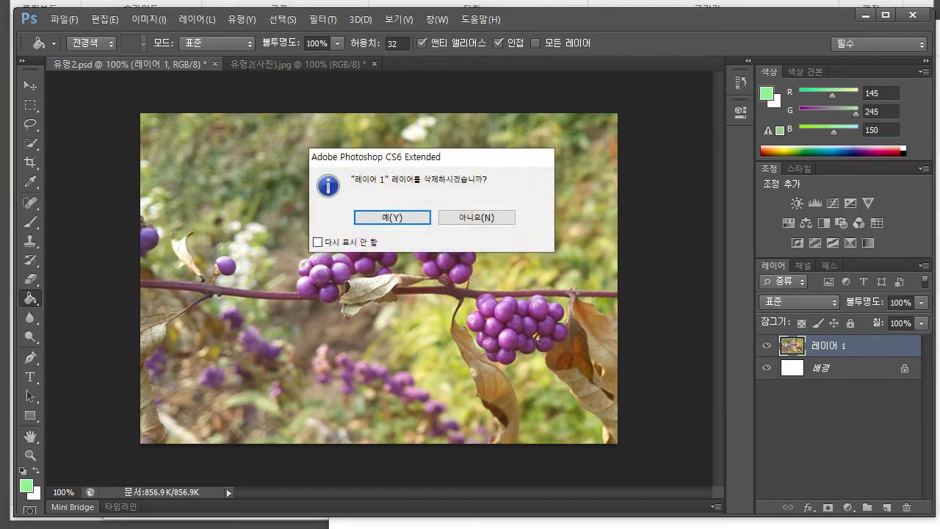
pyautogui.press('Return')
pyautogui.hotkey('ctrl', 'z')
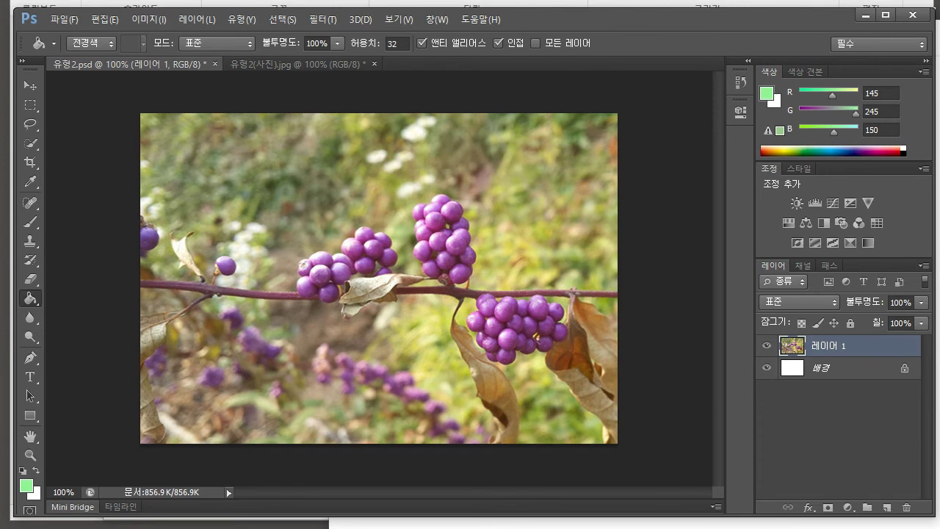
pyautogui.hotkey('alt', 'Tab')
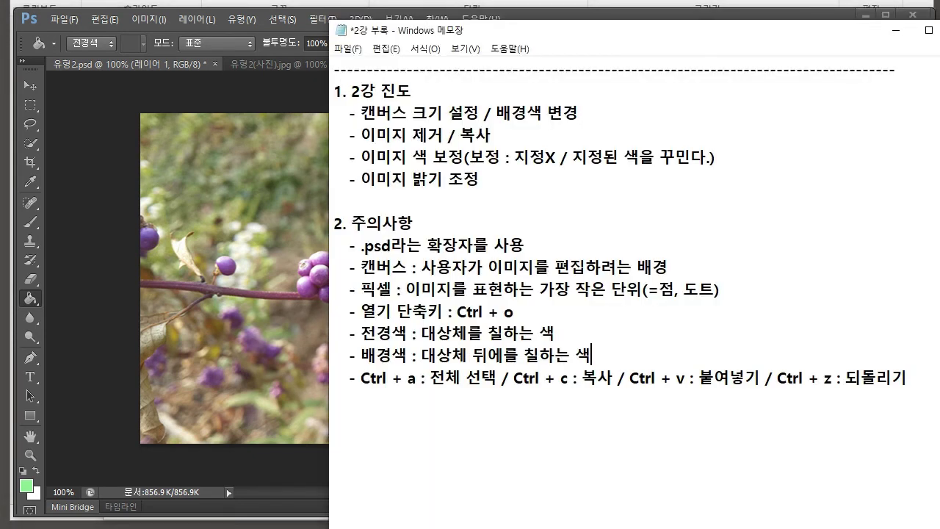
pyautogui.click(428, 135)
pyautogui.hotkey('alt', 'Tab')
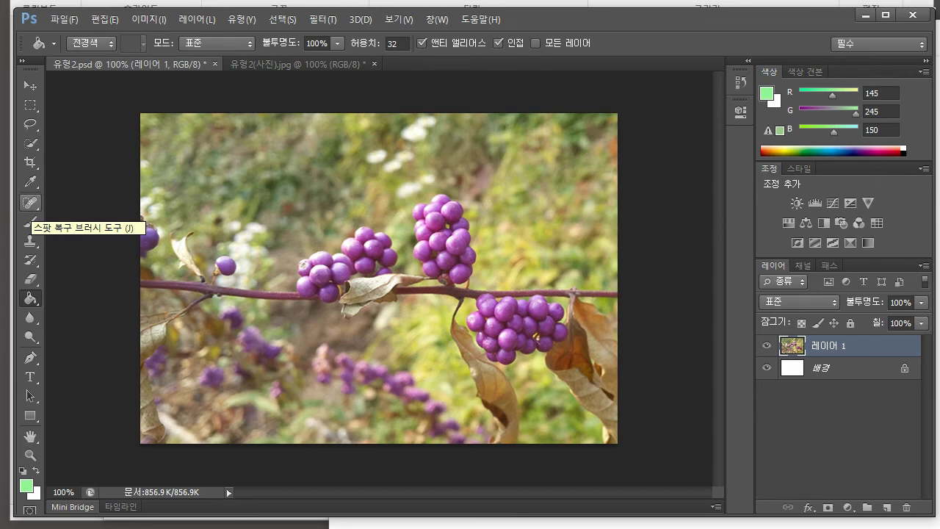
# With the Healing Brush tool, sample the single berry above the branch and paint copies over the photo's upper-left background and nearby branch.
pyautogui.click(30, 203)
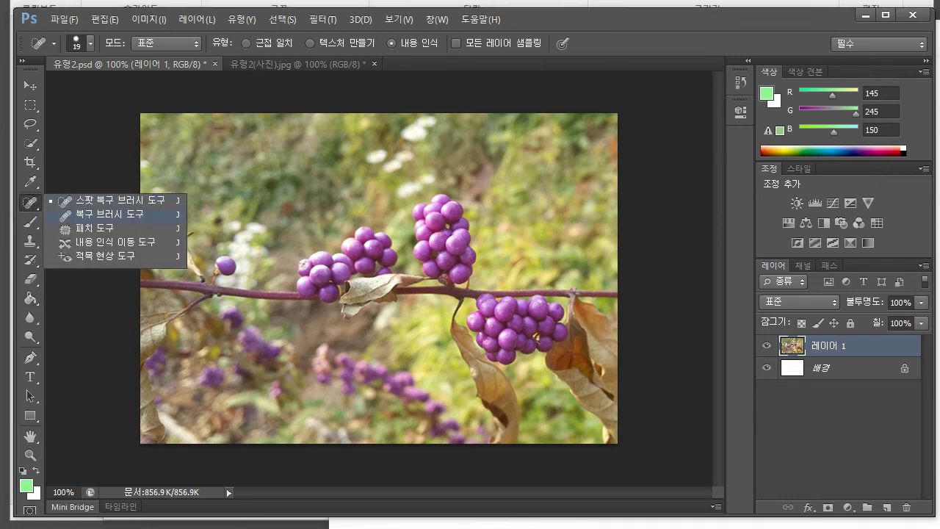
pyautogui.click(103, 214)
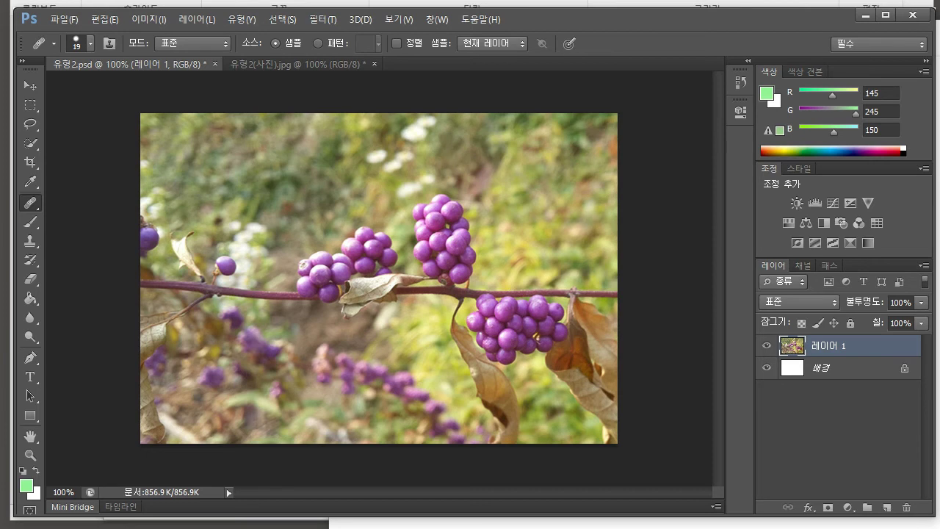
pyautogui.keyDown('alt'); pyautogui.click(223, 266); pyautogui.keyUp('alt')
pyautogui.click(225, 152)
pyautogui.click(324, 144)
pyautogui.click(286, 189)
pyautogui.click(228, 180)
pyautogui.click(258, 213)
pyautogui.moveTo(288, 205); pyautogui.dragTo(327, 182)
pyautogui.moveTo(353, 173)
pyautogui.mouseDown()
pyautogui.moveTo(279, 172)
pyautogui.moveTo(293, 191)
pyautogui.moveTo(272, 178)
pyautogui.mouseUp()
pyautogui.moveTo(226, 249)
pyautogui.mouseDown()
pyautogui.moveTo(225, 268)
pyautogui.moveTo(232, 258)
pyautogui.moveTo(220, 265)
pyautogui.moveTo(201, 225)
pyautogui.moveTo(169, 271)
pyautogui.moveTo(220, 293)
pyautogui.moveTo(253, 323)
pyautogui.moveTo(267, 303)
pyautogui.mouseUp()
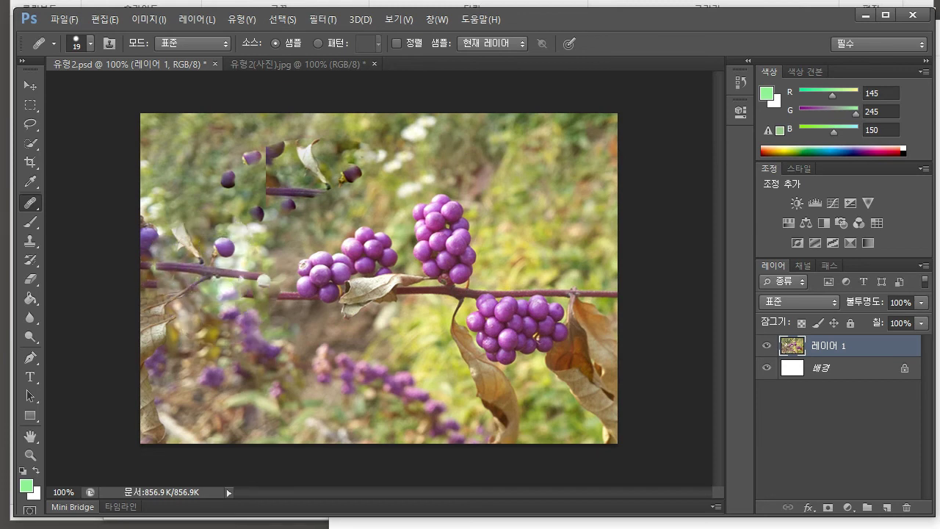
# Delete 레이어 1 from 유형2.psd, check the green-filled 유형2(사진).jpg, and restore the deleted layer.
pyautogui.rightClick(844, 345)
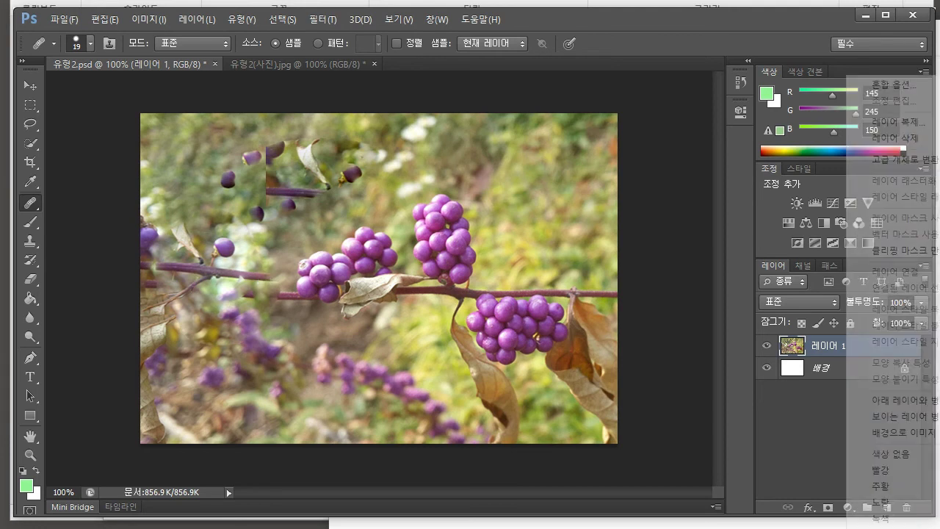
pyautogui.click(895, 138)
pyautogui.click(393, 216)
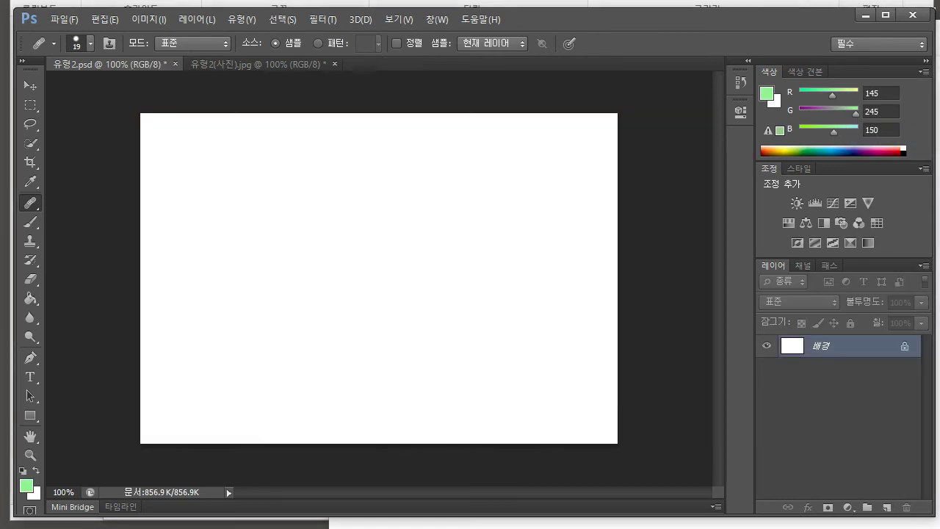
pyautogui.click(257, 64)
pyautogui.hotkey('ctrl', 'c')
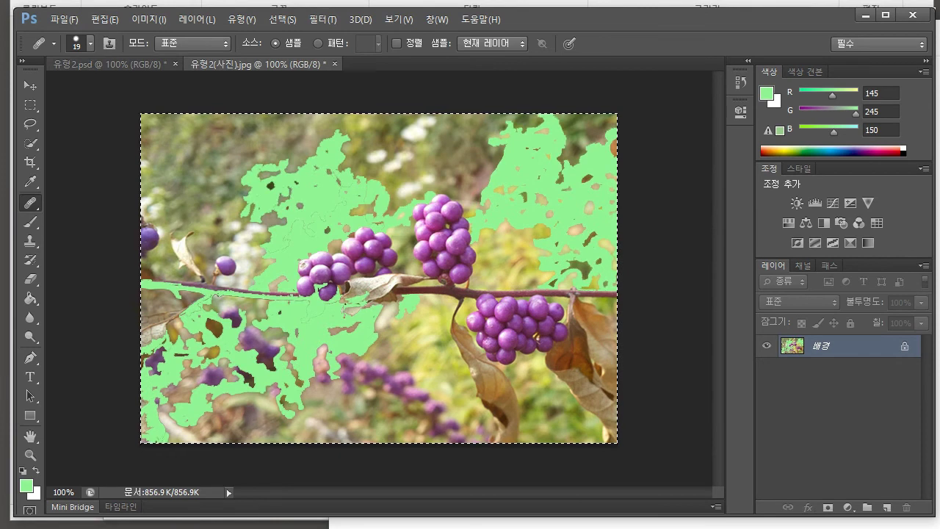
pyautogui.click(114, 64)
pyautogui.hotkey('ctrl', 'v')
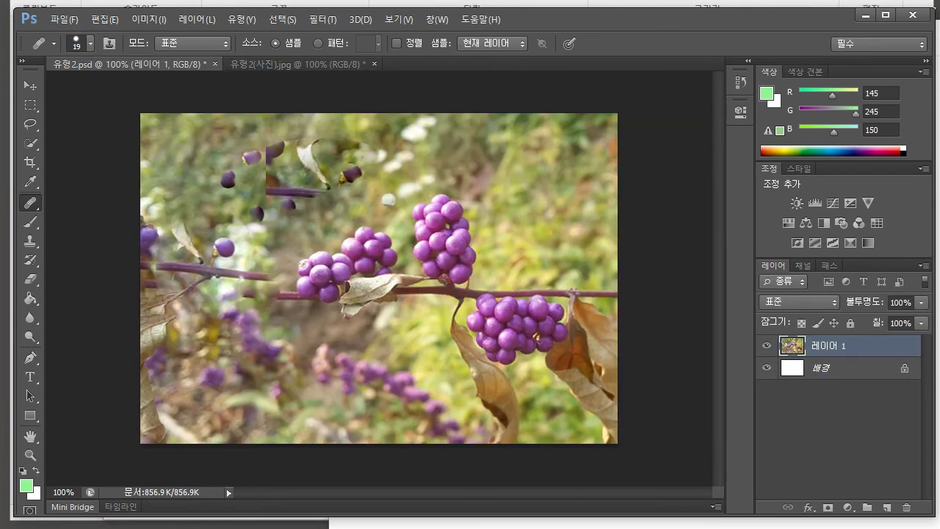
# Bring up 유형2(사진).jpg to examine its green-filled areas and return to 유형2.psd.
pyautogui.hotkey('ctrl', 'o')
pyautogui.doubleClick(385, 299)
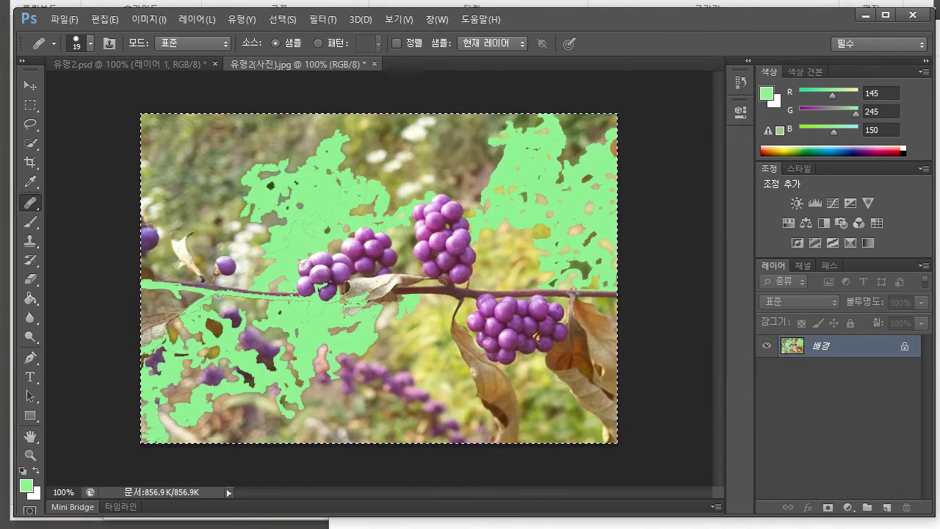
pyautogui.moveTo(315, 209)
pyautogui.mouseDown()
pyautogui.moveTo(402, 257)
pyautogui.moveTo(426, 243)
pyautogui.moveTo(459, 257)
pyautogui.moveTo(449, 300)
pyautogui.mouseUp()
pyautogui.click(131, 64)
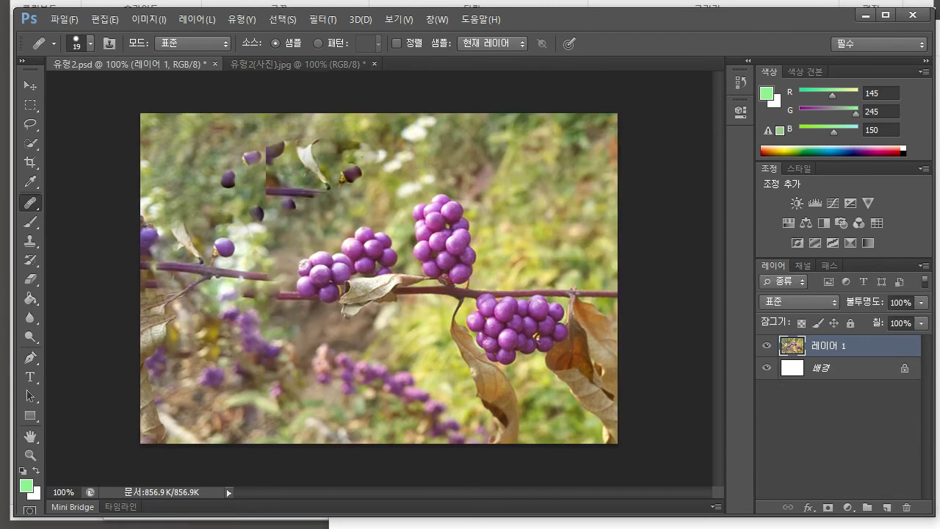
# With the Healing Brush tool, sample the upper berry cluster and paint copies over the single berry, the lower-left background and the photo's centre.
pyautogui.rightClick(30, 202)
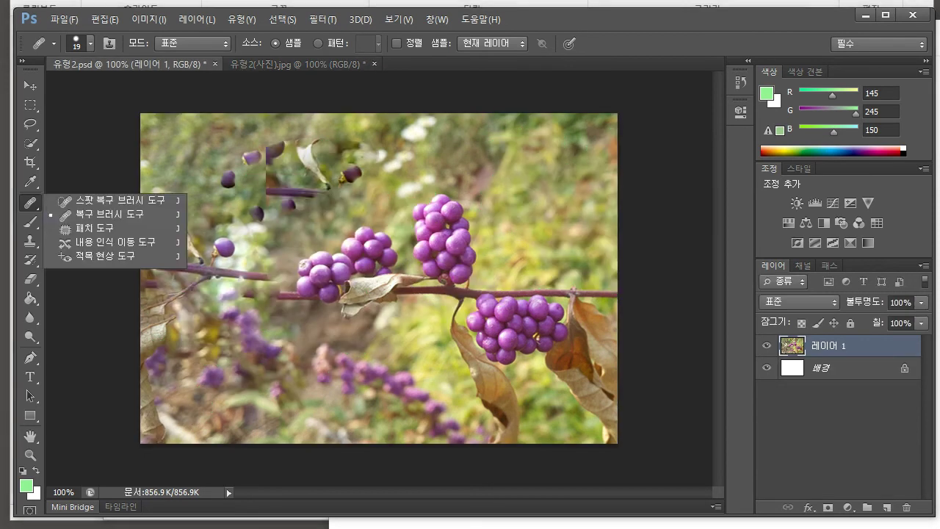
pyautogui.click(110, 215)
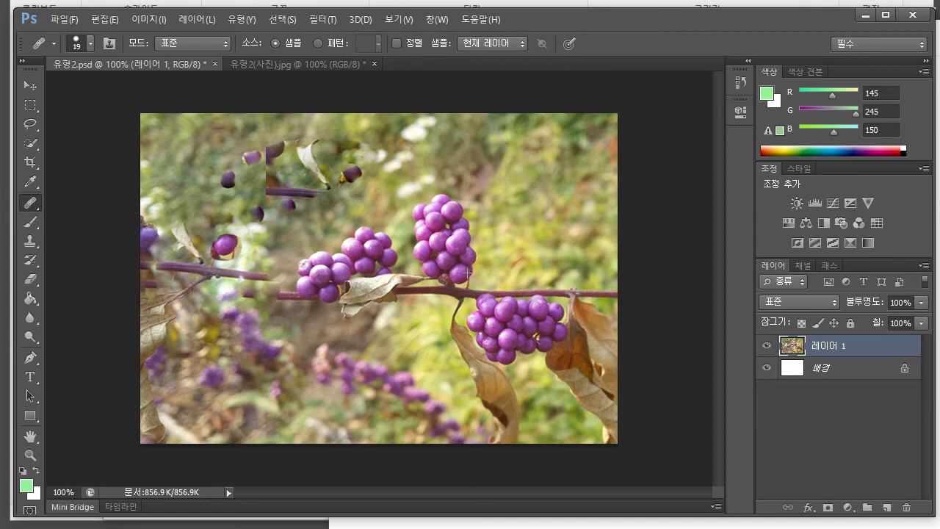
pyautogui.moveTo(224, 242)
pyautogui.mouseDown()
pyautogui.moveTo(213, 235)
pyautogui.moveTo(219, 226)
pyautogui.moveTo(210, 244)
pyautogui.moveTo(235, 236)
pyautogui.moveTo(212, 223)
pyautogui.moveTo(216, 208)
pyautogui.moveTo(197, 224)
pyautogui.mouseUp()
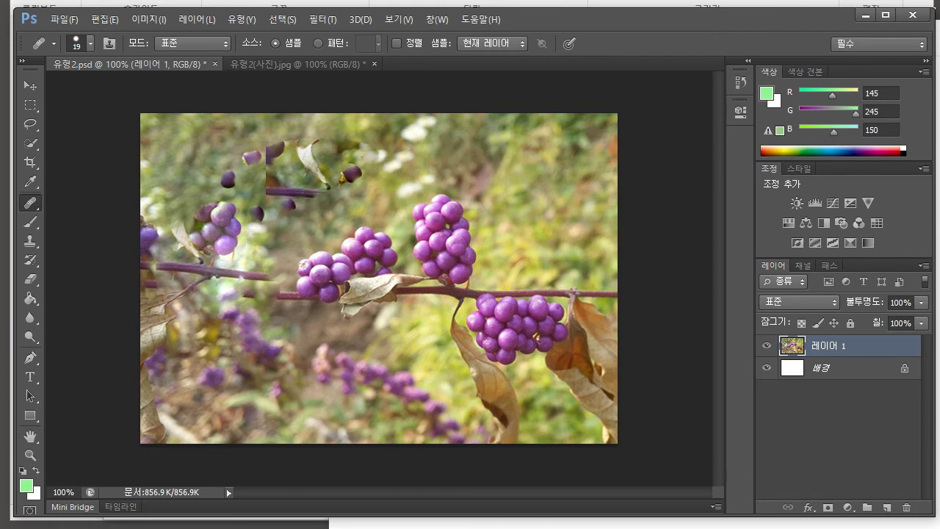
pyautogui.keyDown('alt'); pyautogui.click(441, 268); pyautogui.keyUp('alt')
pyautogui.moveTo(211, 363)
pyautogui.mouseDown()
pyautogui.moveTo(199, 375)
pyautogui.moveTo(221, 330)
pyautogui.moveTo(173, 315)
pyautogui.moveTo(192, 301)
pyautogui.mouseUp()
pyautogui.moveTo(200, 335)
pyautogui.mouseDown()
pyautogui.moveTo(213, 339)
pyautogui.moveTo(210, 358)
pyautogui.moveTo(229, 349)
pyautogui.moveTo(219, 361)
pyautogui.moveTo(211, 347)
pyautogui.mouseUp()
pyautogui.moveTo(375, 394)
pyautogui.mouseDown()
pyautogui.moveTo(350, 353)
pyautogui.moveTo(327, 339)
pyautogui.moveTo(317, 348)
pyautogui.moveTo(341, 261)
pyautogui.moveTo(378, 268)
pyautogui.moveTo(263, 229)
pyautogui.moveTo(440, 315)
pyautogui.moveTo(470, 375)
pyautogui.moveTo(477, 309)
pyautogui.moveTo(465, 337)
pyautogui.moveTo(371, 285)
pyautogui.mouseUp()
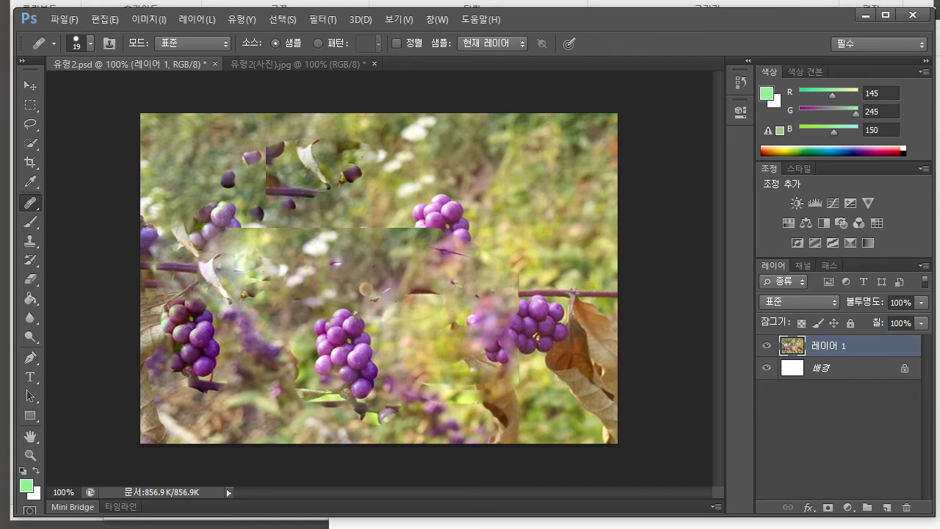
# Undo the Healing Brush strokes on the branch, lower background and centre of the 유형2.psd photo.
pyautogui.hotkey('ctrl', 'alt', 'z')
pyautogui.hotkey('ctrl', 'alt', 'z')
pyautogui.hotkey('ctrl', 'alt', 'z')
pyautogui.hotkey('ctrl', 'alt', 'z')
pyautogui.hotkey('alt', 'z')
pyautogui.hotkey('alt', 'z')
pyautogui.hotkey('ctrl', 'alt', 'z')
pyautogui.hotkey('alt', 'z')
pyautogui.hotkey('alt', 'z')
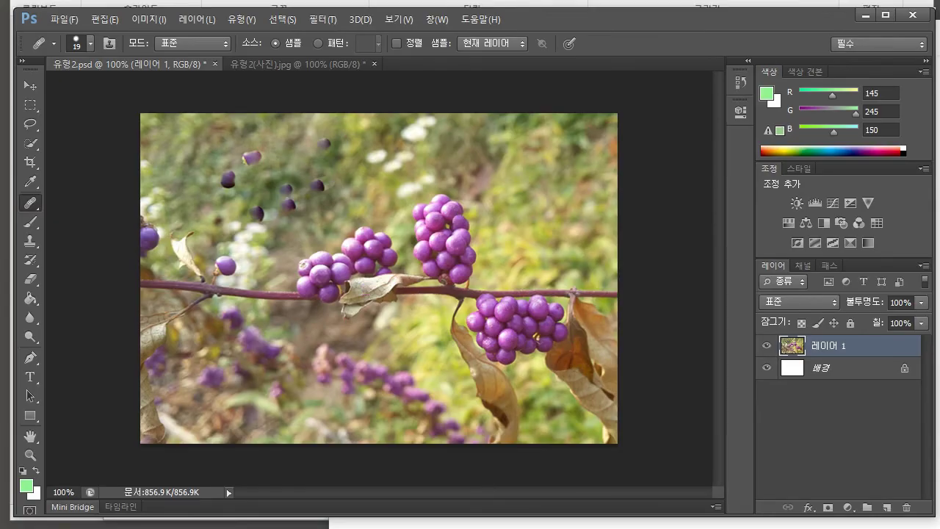
# Bring up 유형2(사진).jpg for a look and return to 유형2.psd.
pyautogui.click(511, 270)
pyautogui.click(298, 64)
pyautogui.click(132, 64)
pyautogui.click(438, 315)
# With the Clone Stamp tool, copy the lower-right berry cluster onto the lower-left blurred berries and keep cloning over the photo's left side.
pyautogui.rightClick(31, 203)
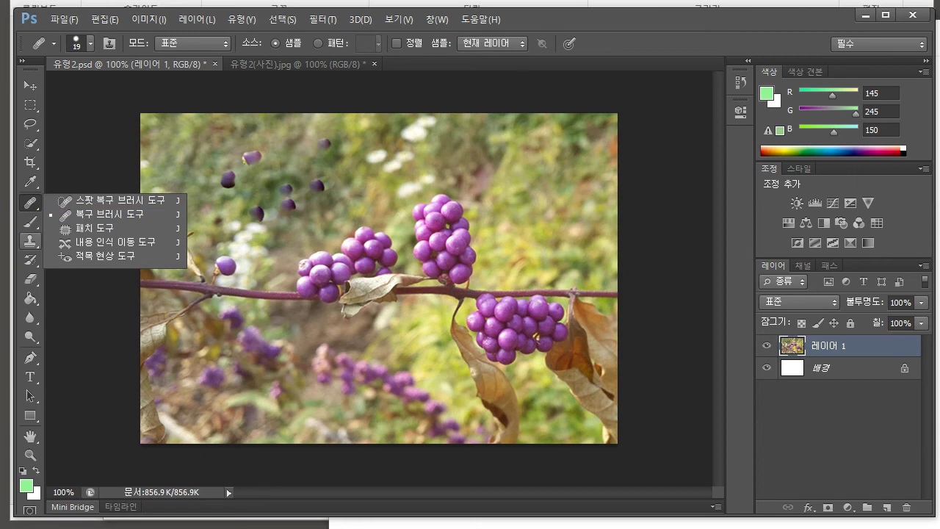
pyautogui.click(30, 240)
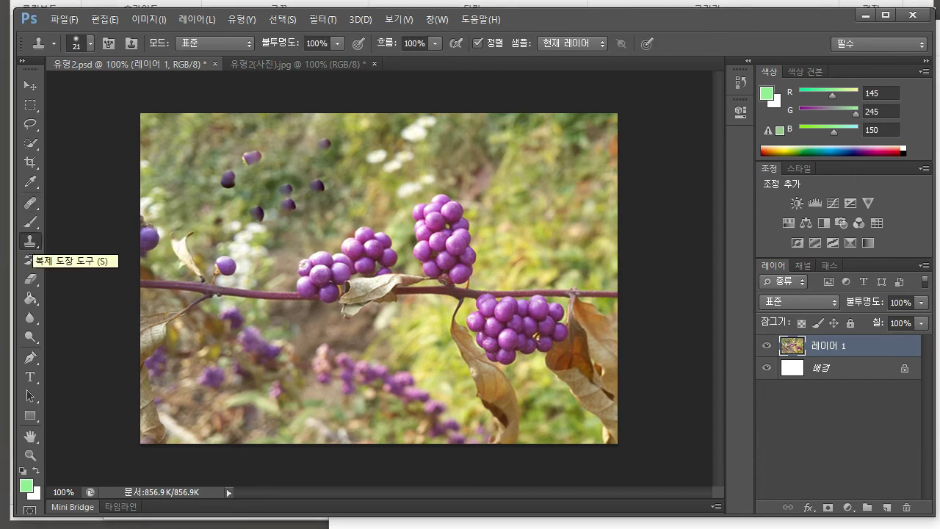
pyautogui.rightClick(30, 241)
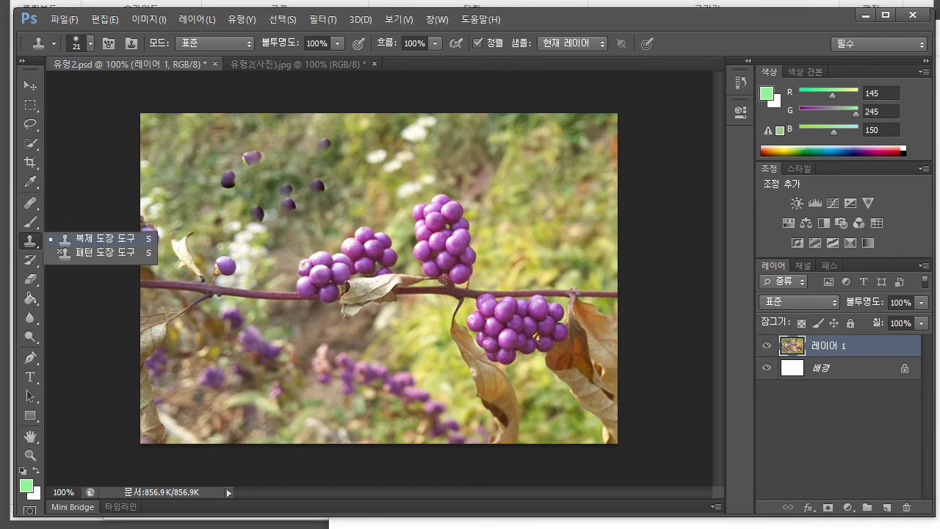
pyautogui.click(104, 238)
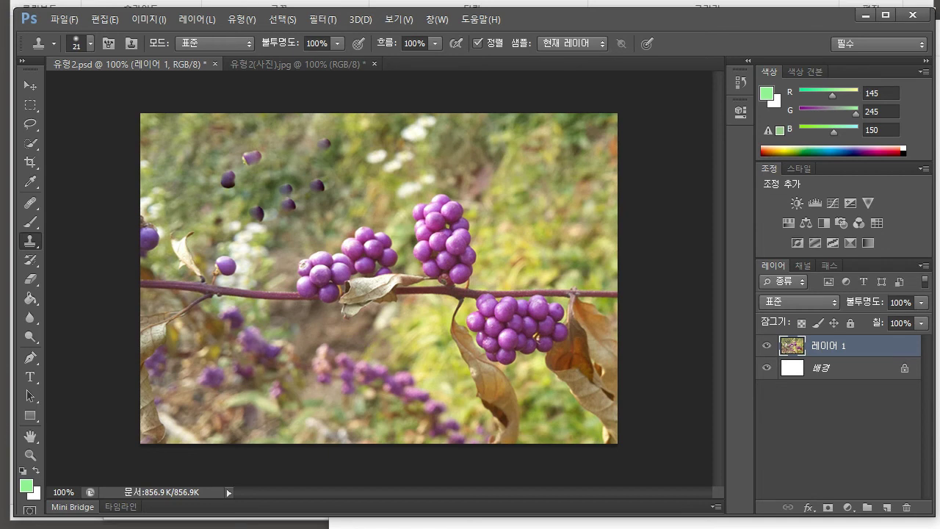
pyautogui.moveTo(244, 351)
pyautogui.mouseDown()
pyautogui.moveTo(246, 375)
pyautogui.moveTo(232, 351)
pyautogui.moveTo(249, 382)
pyautogui.moveTo(220, 345)
pyautogui.moveTo(244, 366)
pyautogui.moveTo(219, 363)
pyautogui.mouseUp()
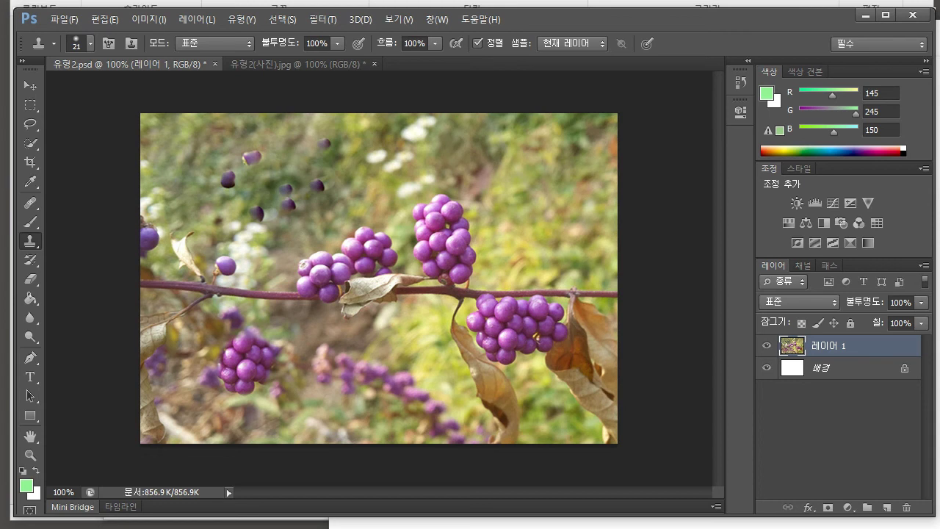
pyautogui.moveTo(270, 188)
pyautogui.mouseDown()
pyautogui.moveTo(242, 176)
pyautogui.moveTo(233, 184)
pyautogui.moveTo(246, 165)
pyautogui.moveTo(248, 182)
pyautogui.mouseUp()
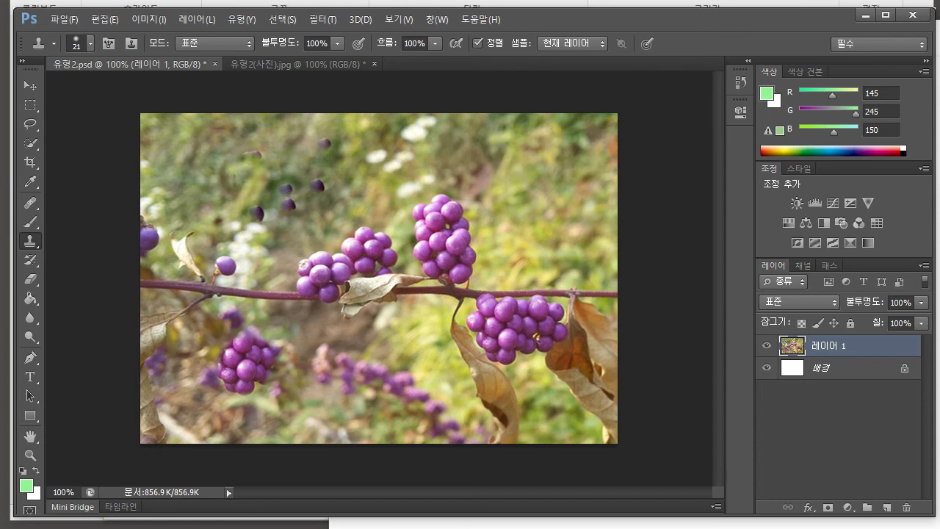
pyautogui.moveTo(328, 373)
pyautogui.mouseDown()
pyautogui.moveTo(275, 364)
pyautogui.moveTo(274, 348)
pyautogui.moveTo(295, 350)
pyautogui.moveTo(242, 257)
pyautogui.moveTo(144, 178)
pyautogui.mouseUp()
pyautogui.moveTo(294, 198)
pyautogui.mouseDown()
pyautogui.moveTo(165, 221)
pyautogui.moveTo(166, 349)
pyautogui.moveTo(191, 426)
pyautogui.moveTo(172, 309)
pyautogui.moveTo(177, 220)
pyautogui.moveTo(154, 250)
pyautogui.moveTo(195, 248)
pyautogui.moveTo(147, 158)
pyautogui.moveTo(346, 149)
pyautogui.moveTo(156, 152)
pyautogui.mouseUp()
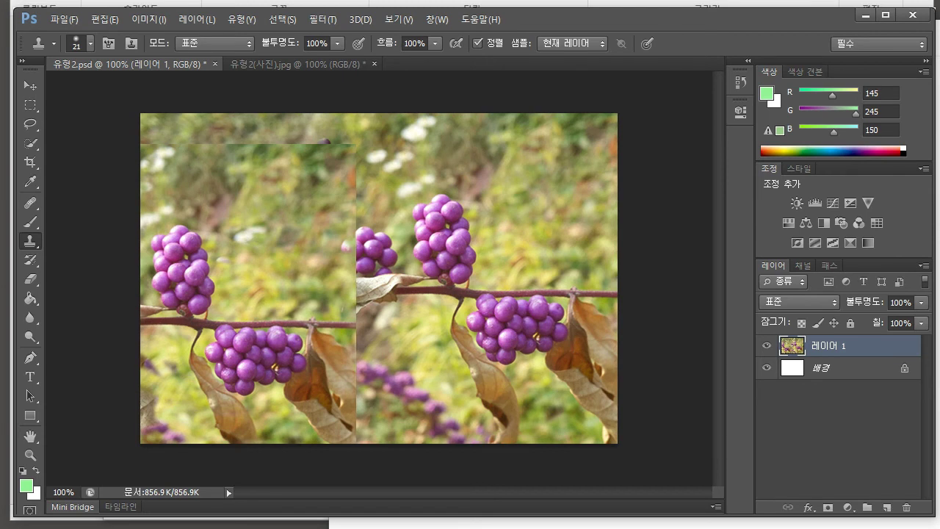
# Switch to the 2강 부록 notes in Notepad and append (부분적) to the 이미지 제거 / 복사 line.
pyautogui.hotkey('alt', 'Tab')
pyautogui.click(476, 135)
pyautogui.moveTo(491, 134)
pyautogui.mouseDown()
pyautogui.moveTo(413, 134)
pyautogui.moveTo(491, 135)
pyautogui.mouseUp()
pyautogui.click(459, 135)
pyautogui.click(491, 135)
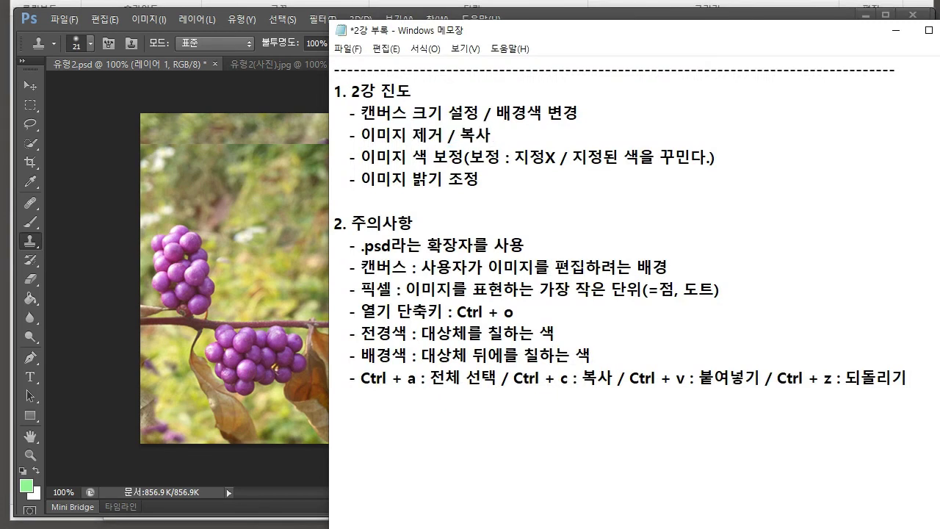
pyautogui.write('()ㅂ')
pyautogui.write('부분적')
pyautogui.click(554, 134)
# Switch to Photoshop and quit it, discarding the changes to 유형2.psd and 유형2(사진).jpg.
pyautogui.hotkey('alt', 'Tab')
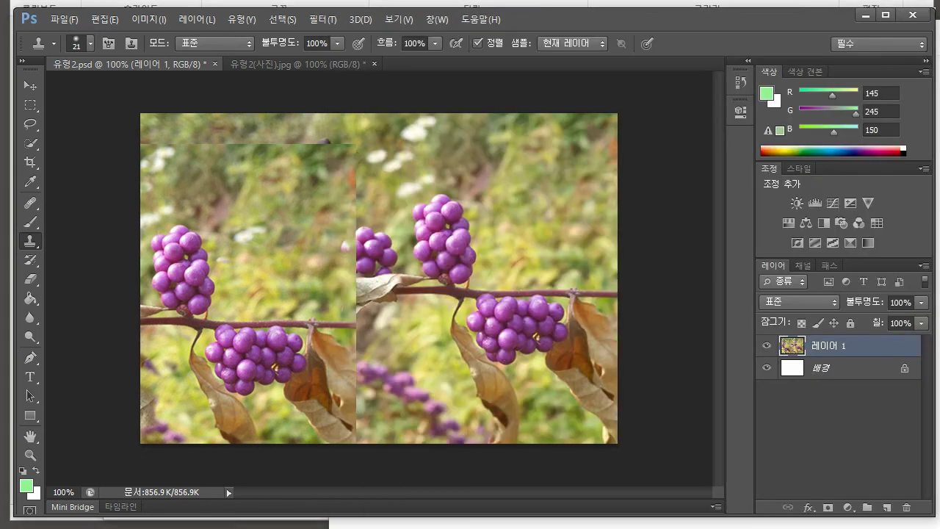
pyautogui.click(912, 14)
pyautogui.click(477, 217)
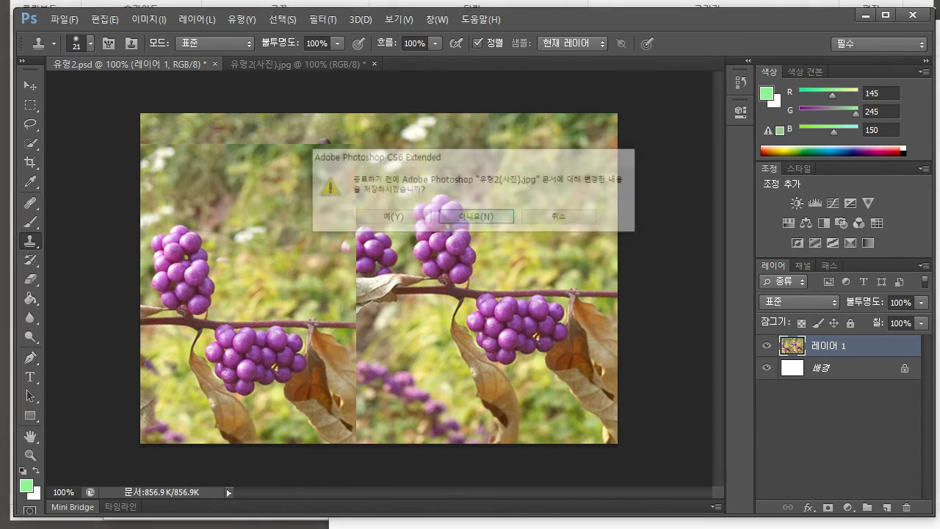
pyautogui.click(476, 217)
# Switch to the 2강 부록 notes and review the 이미지 색 보정 line and its explanation of 보정.
pyautogui.hotkey('alt', 'Tab')
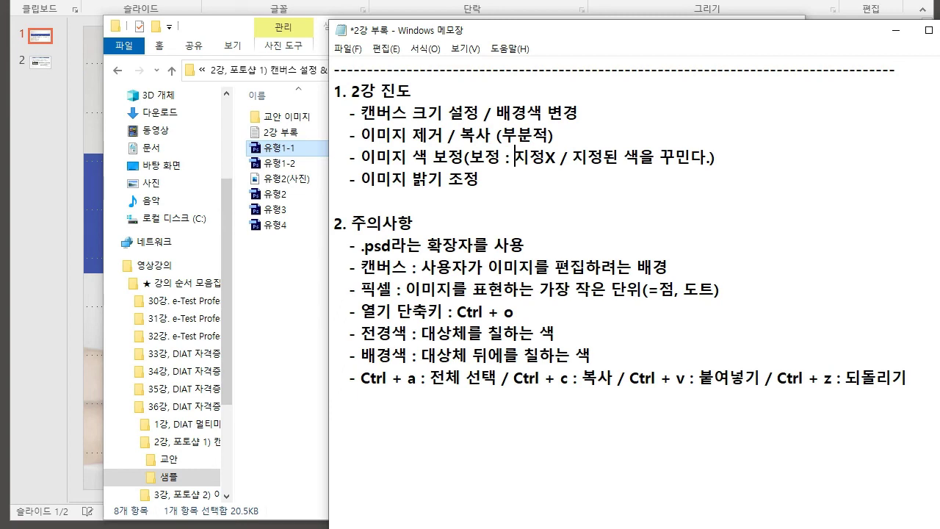
pyautogui.moveTo(573, 156); pyautogui.dragTo(715, 156)
pyautogui.click(659, 156)
pyautogui.moveTo(411, 157); pyautogui.dragTo(434, 156)
pyautogui.click(464, 156)
# Open 유형3 from the 샘플 folder in Photoshop, continue with the trial version and deselect its layers.
pyautogui.click(294, 294)
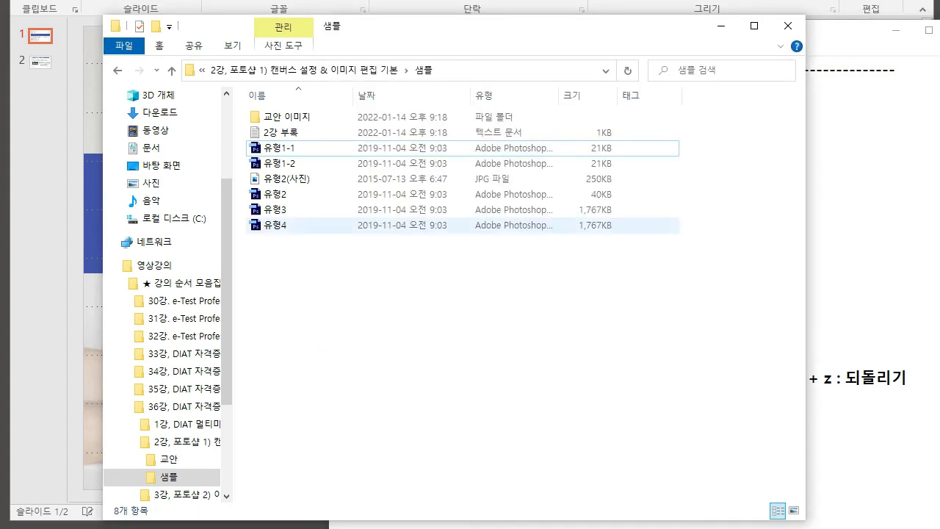
pyautogui.click(275, 209)
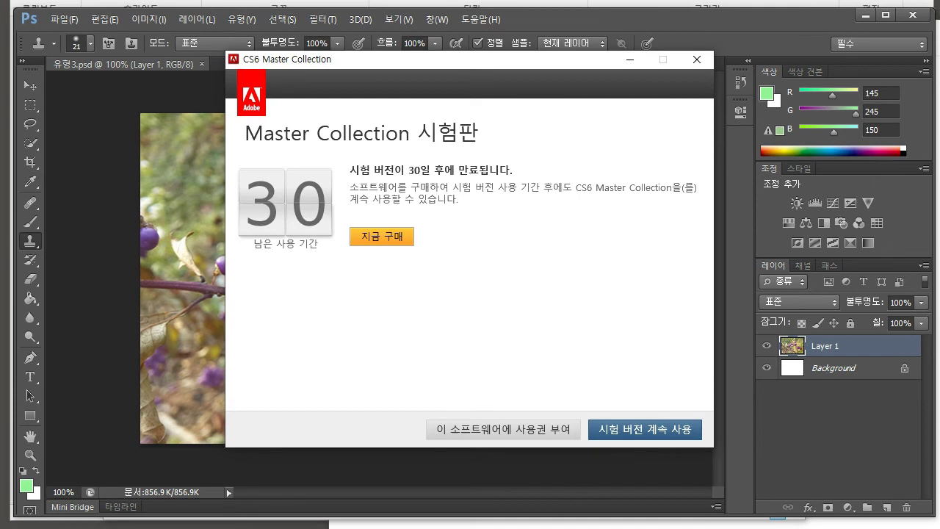
pyautogui.click(624, 429)
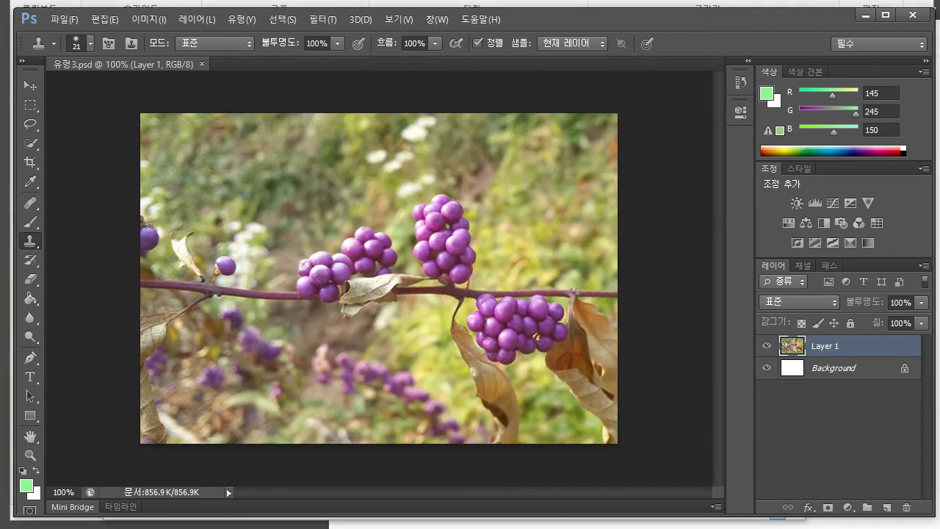
pyautogui.click(838, 433)
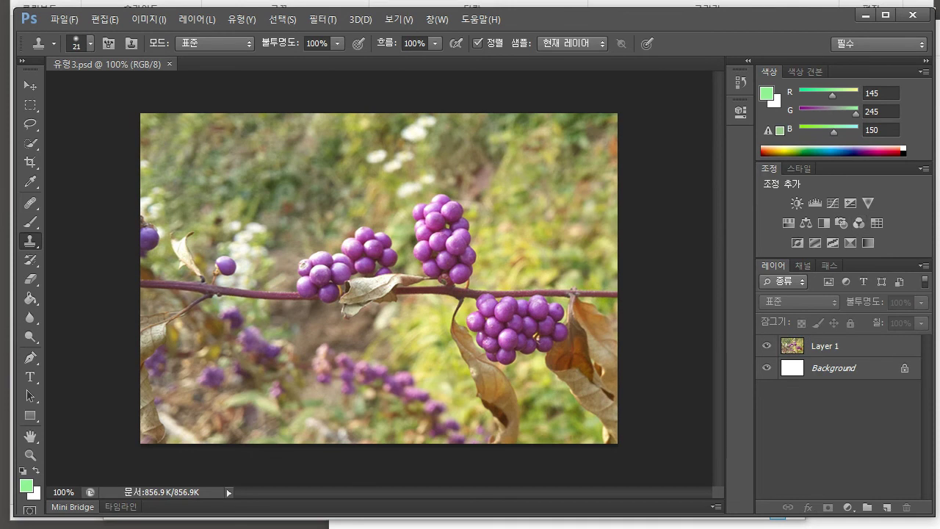
# In the 2강 부록 notes, replace the parenthesised explanation after 이미지 색 보정 with "(색조와 채도 / ".
pyautogui.hotkey('alt', 'Tab')
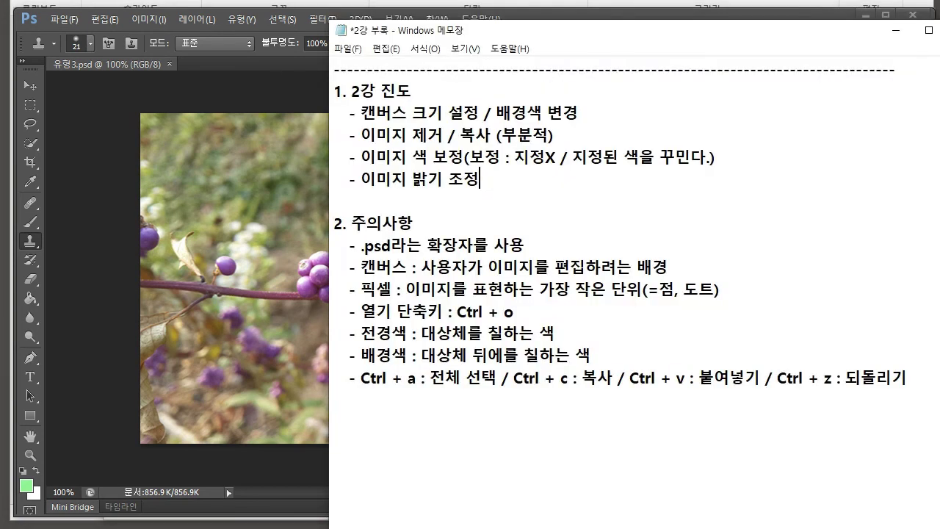
pyautogui.moveTo(411, 157); pyautogui.dragTo(485, 157)
pyautogui.click(486, 158)
pyautogui.hotkey('alt', 'Tab')
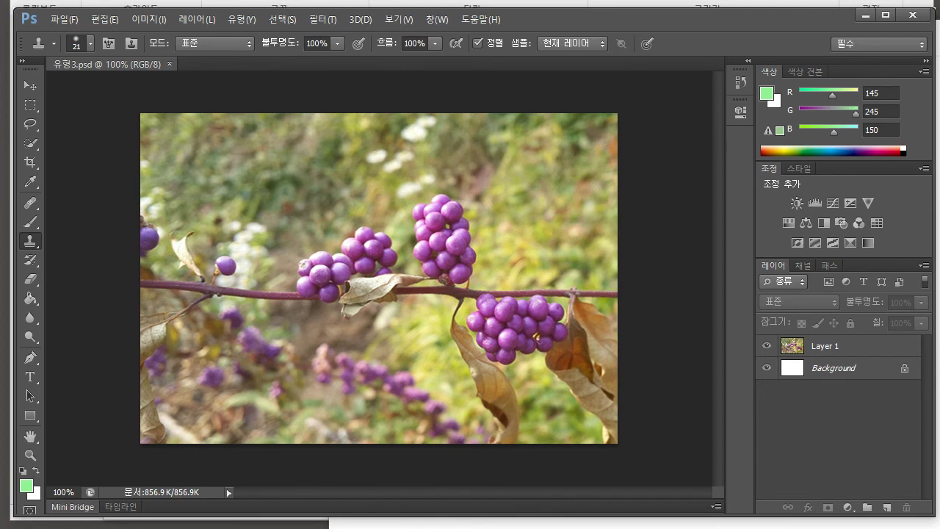
pyautogui.hotkey('alt', 'Tab')
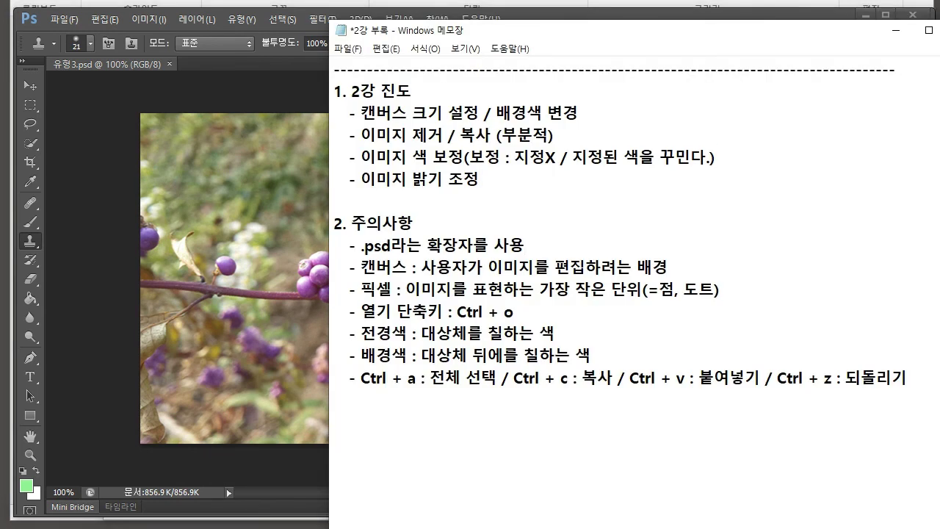
pyautogui.hotkey('shift', 'End')
pyautogui.write('새색조와 채도)')
pyautogui.press('BackSpace')
pyautogui.write('/')
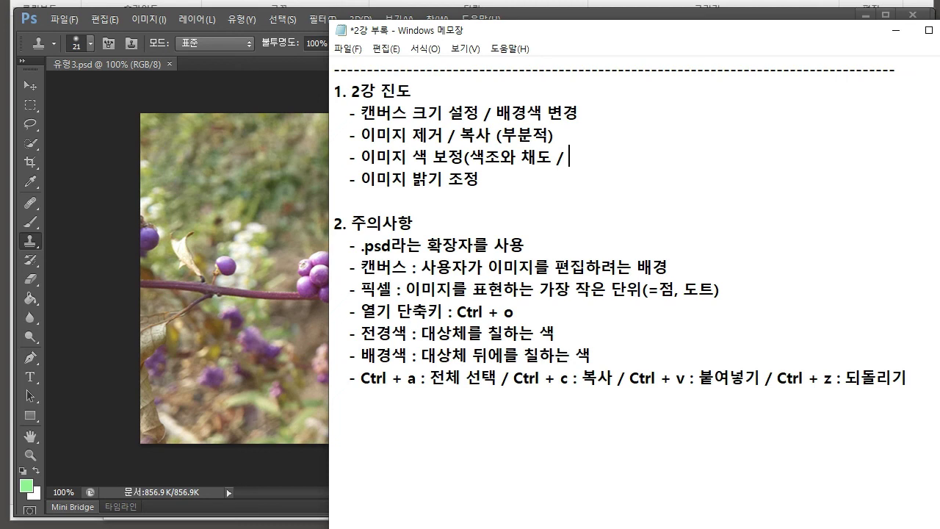
# Switch to Photoshop and outline the upper berry cluster in 유형3.psd with a closed Polygonal Lasso selection.
pyautogui.hotkey('alt', 'Tab')
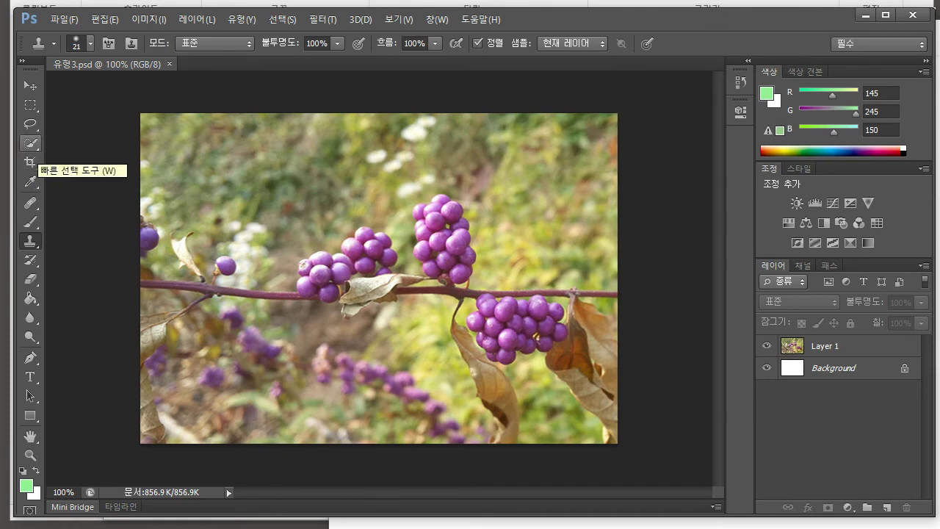
pyautogui.click(30, 124)
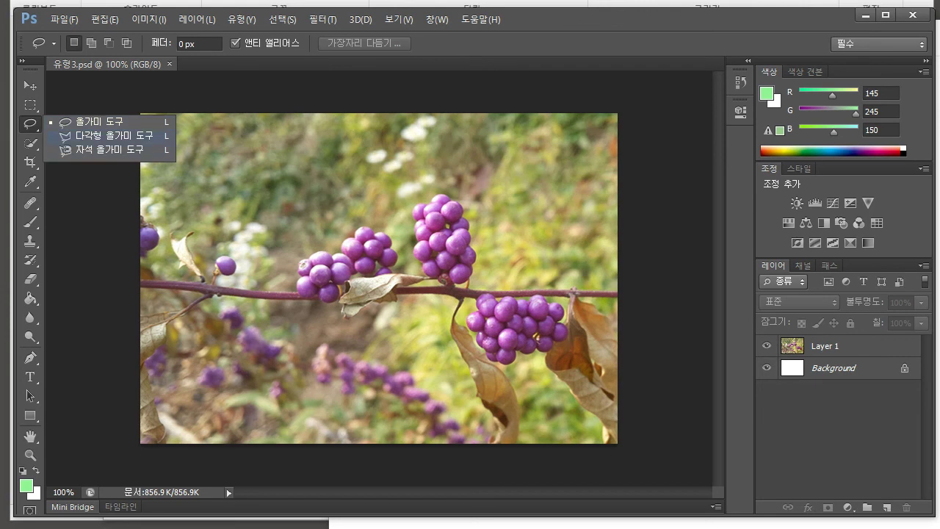
pyautogui.click(114, 135)
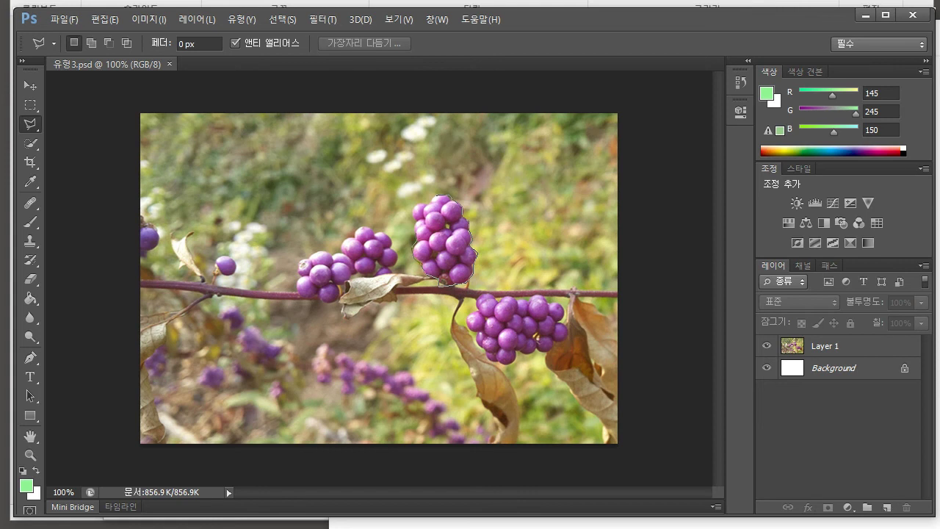
pyautogui.click(414, 214)
pyautogui.click(419, 205)
pyautogui.click(149, 19)
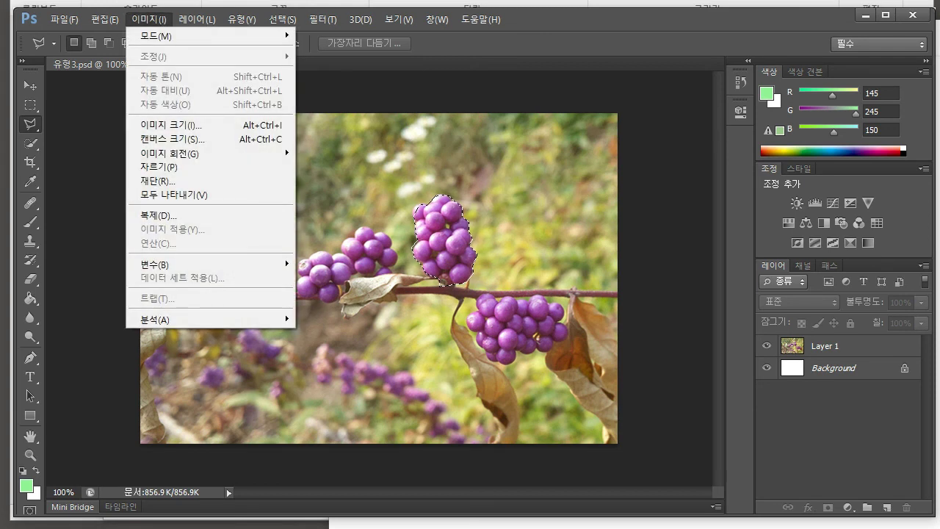
pyautogui.press('Down')
pyautogui.press('Down')
pyautogui.press('Down')
pyautogui.press('Up')
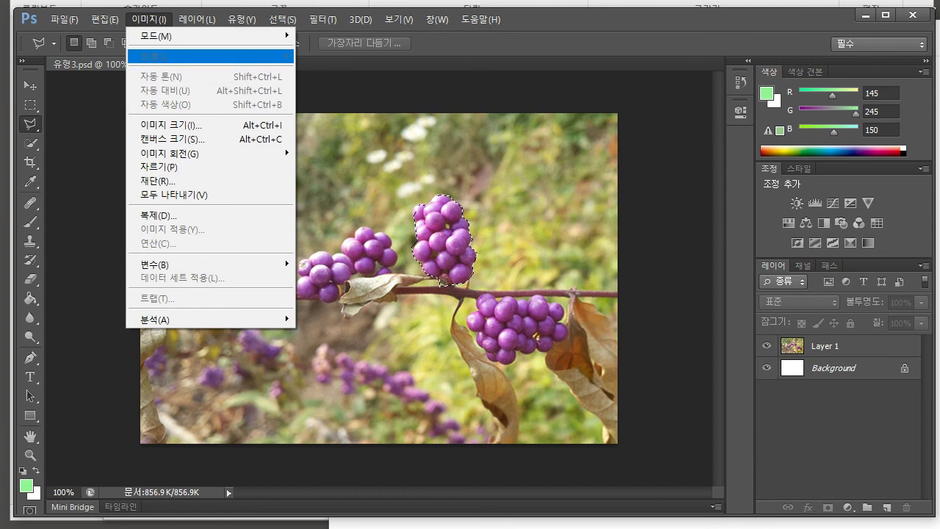
pyautogui.press('Escape')
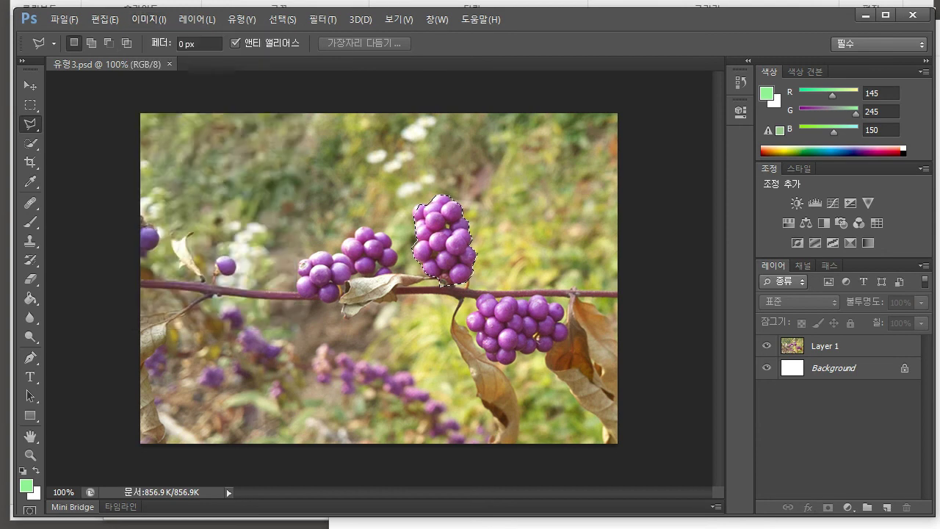
# Deselect the upper berry cluster and restore its selection.
pyautogui.press('ctrl')
pyautogui.hotkey('ctrl', 'd')
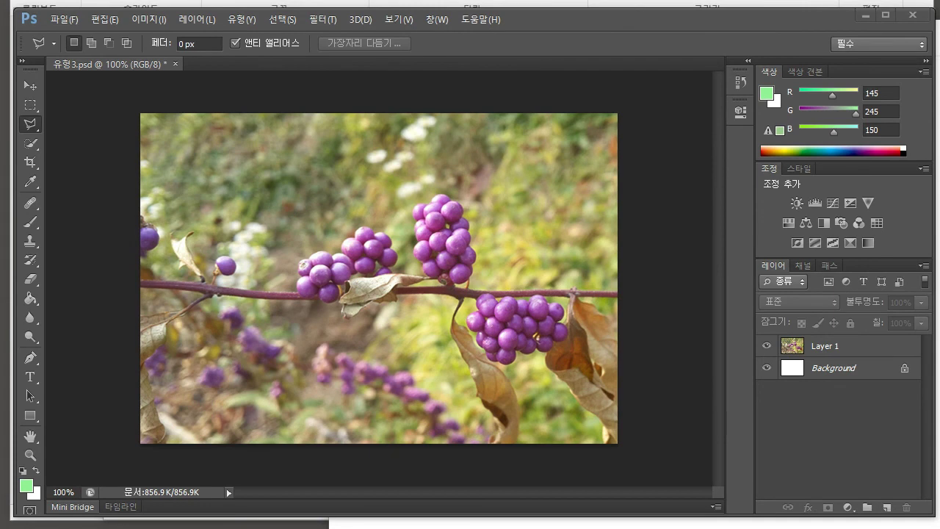
pyautogui.hotkey('ctrl', 'shift', 'd')
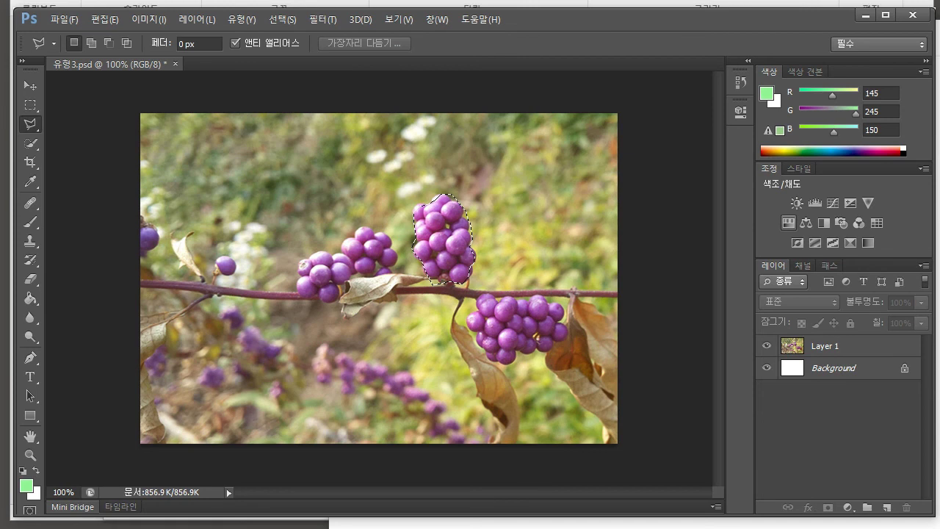
# Add a Hue/Saturation adjustment to the selected berry cluster with hue +131 and saturation +21, and collapse its properties.
pyautogui.click(788, 223)
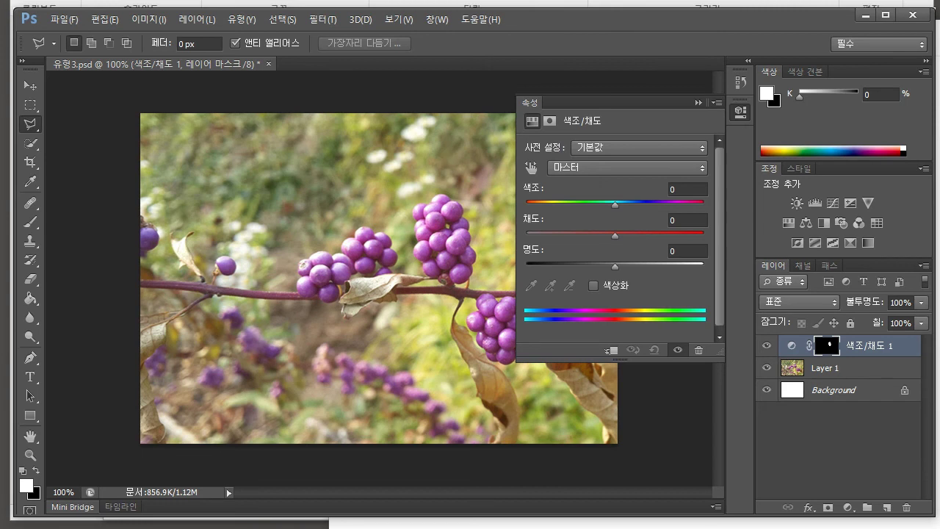
pyautogui.moveTo(615, 205); pyautogui.dragTo(567, 205)
pyautogui.moveTo(614, 236); pyautogui.dragTo(634, 235)
pyautogui.moveTo(567, 204); pyautogui.dragTo(686, 204)
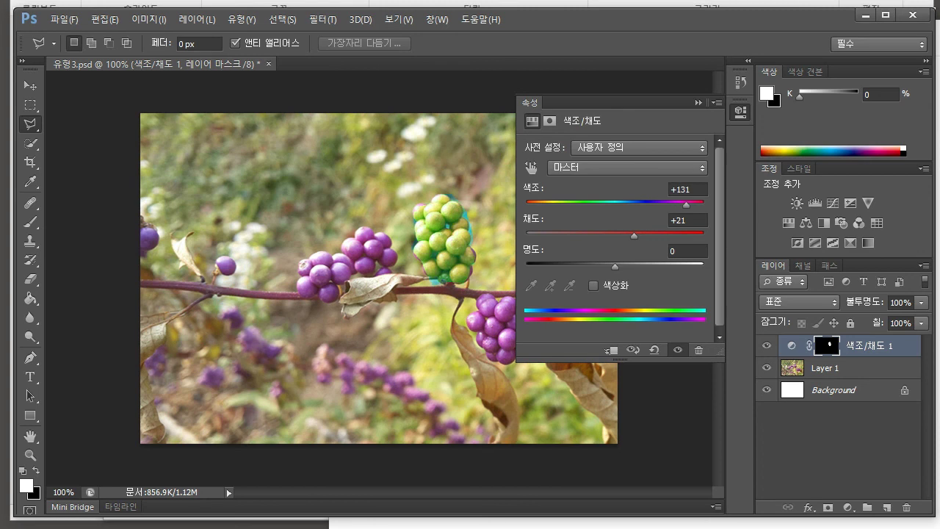
pyautogui.click(699, 102)
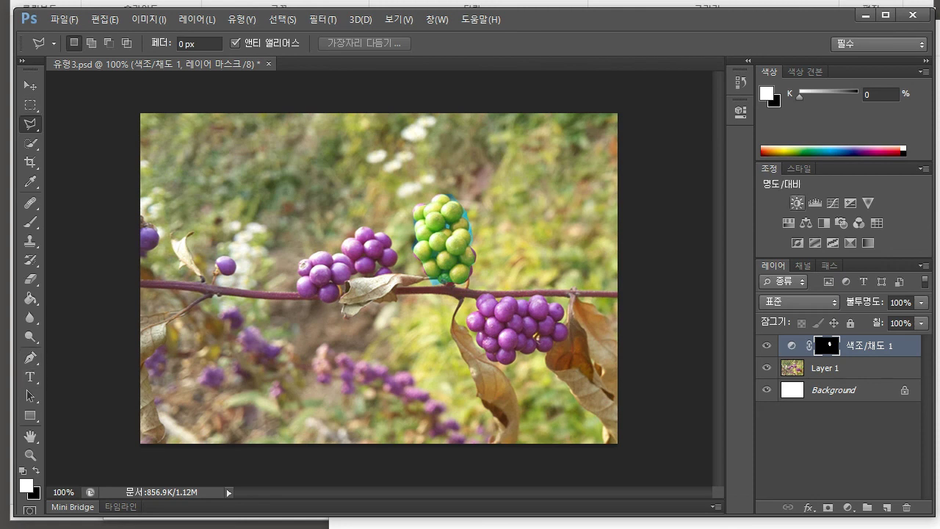
# Outline the upper-left berry of the lower right cluster in 유형3.psd with a closed Polygonal Lasso selection.
pyautogui.hotkey('alt', 'Tab')
pyautogui.click(478, 179)
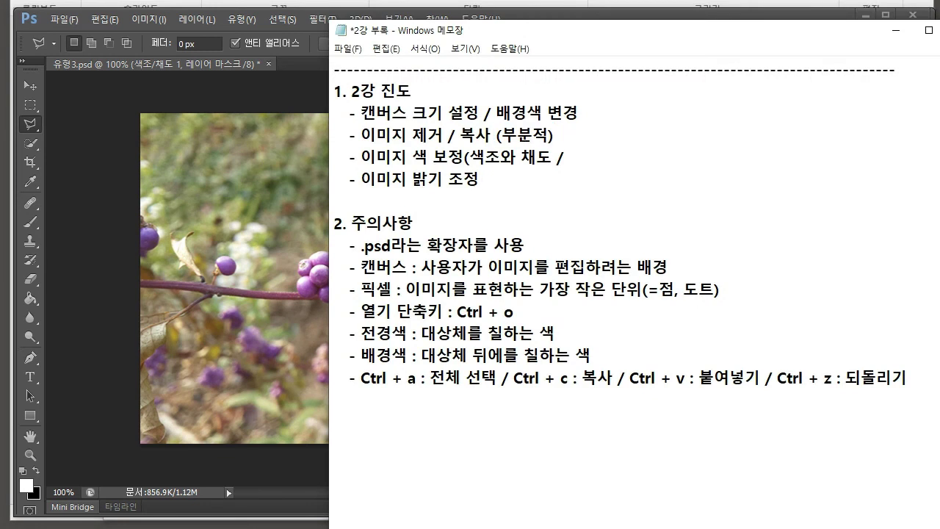
pyautogui.hotkey('alt', 'Tab')
pyautogui.click(30, 124)
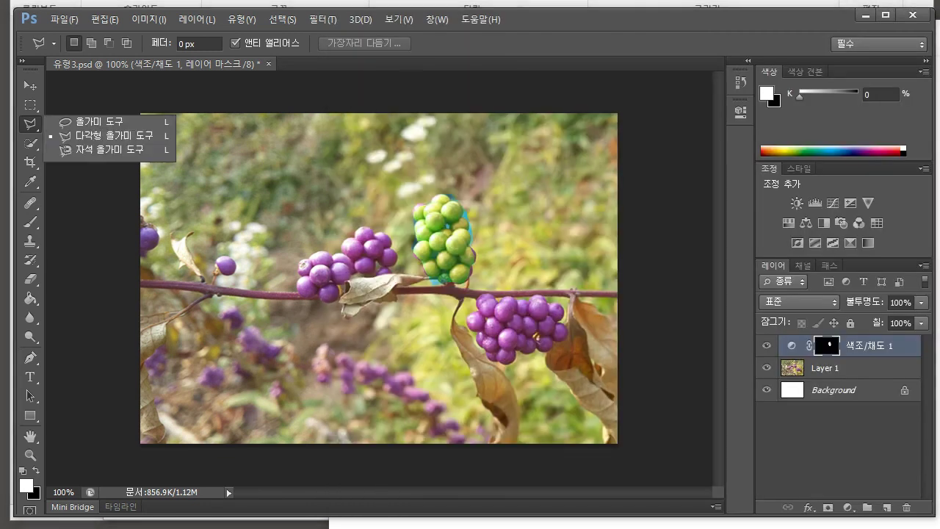
pyautogui.click(110, 135)
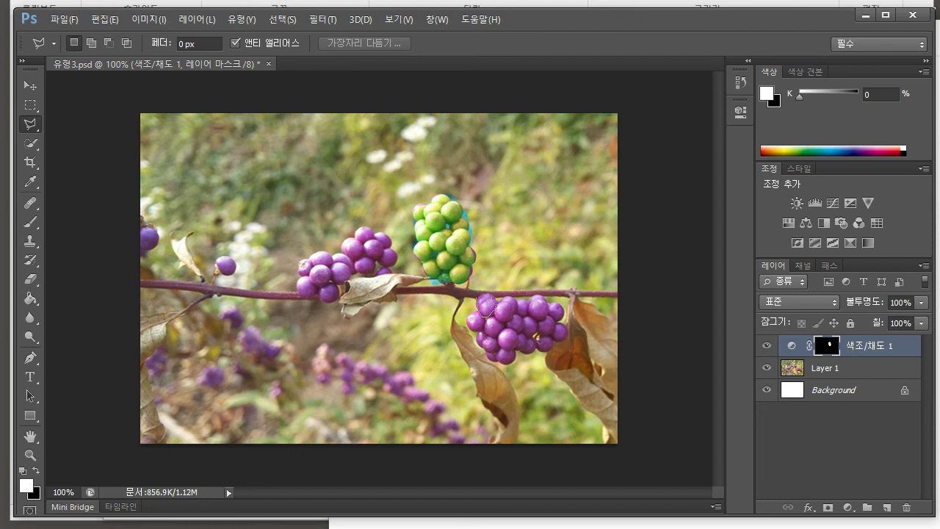
pyautogui.click(479, 300)
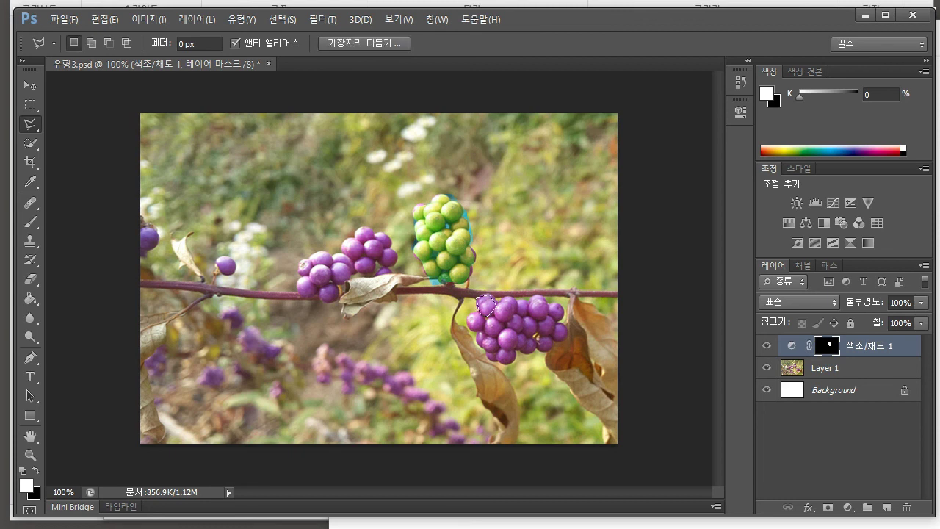
# Add a Hue/Saturation adjustment to the selected single berry with hue +166, and collapse its properties.
pyautogui.click(789, 222)
pyautogui.moveTo(615, 205); pyautogui.dragTo(698, 205)
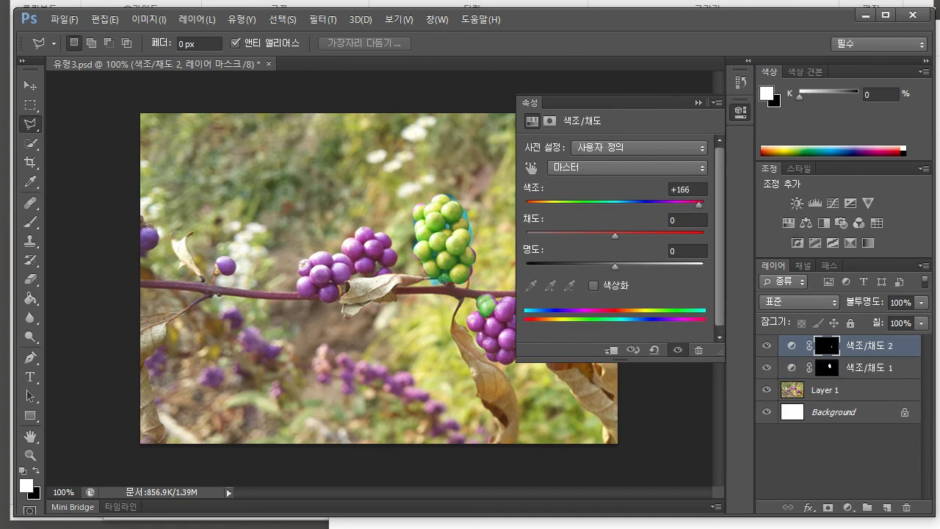
pyautogui.click(697, 102)
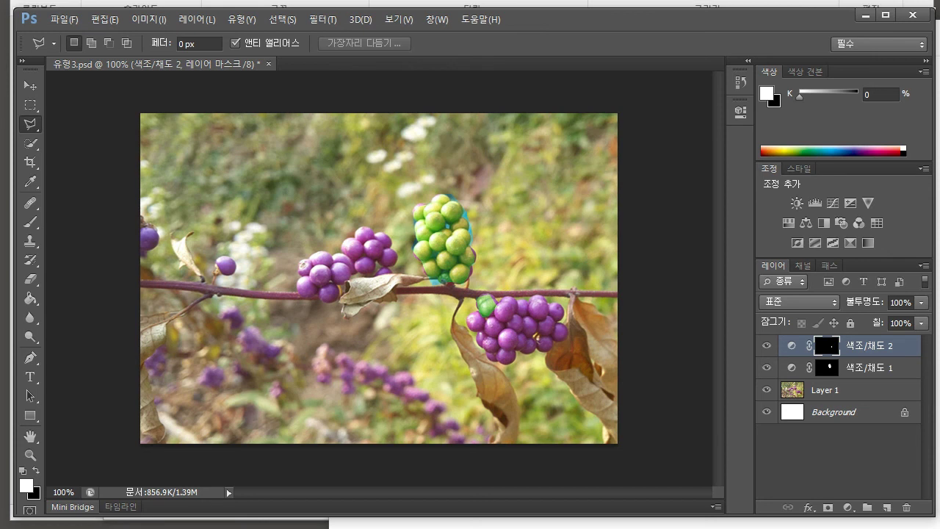
# Switch to the 2강 부록 notes in Notepad and complete the 이미지 색 보정 line with "색상 균형)".
pyautogui.hotkey('alt', 'Tab')
pyautogui.click(479, 178)
pyautogui.click(569, 157)
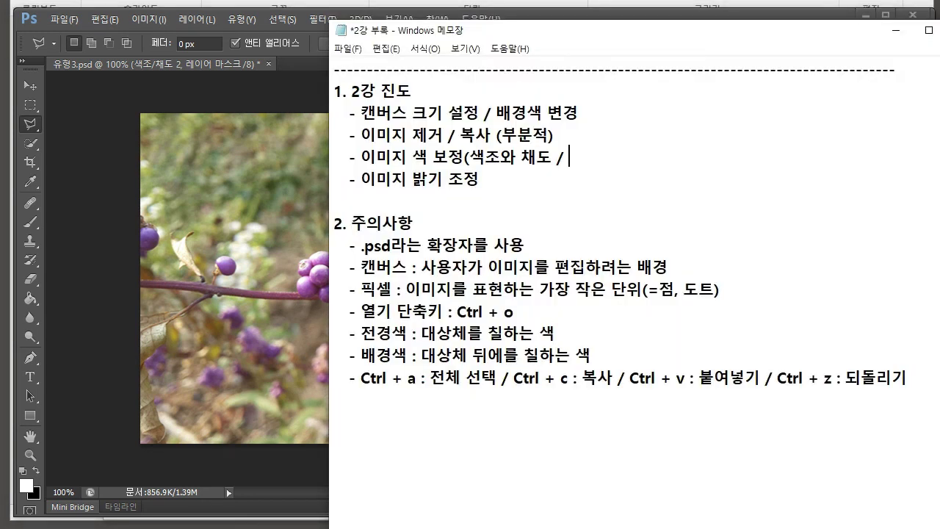
pyautogui.write('색상 균형)')
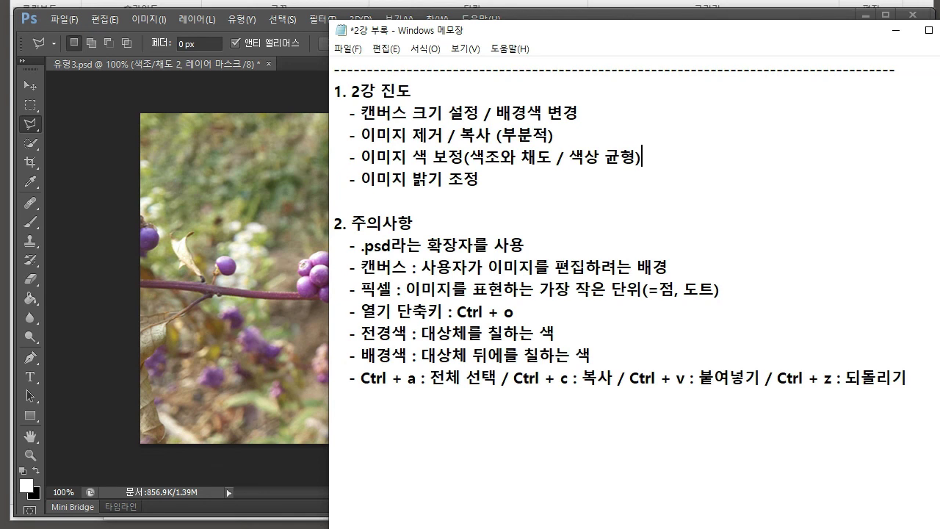
# Switch to Photoshop and open 유형2(사진).jpg.
pyautogui.hotkey('alt', 'Tab')
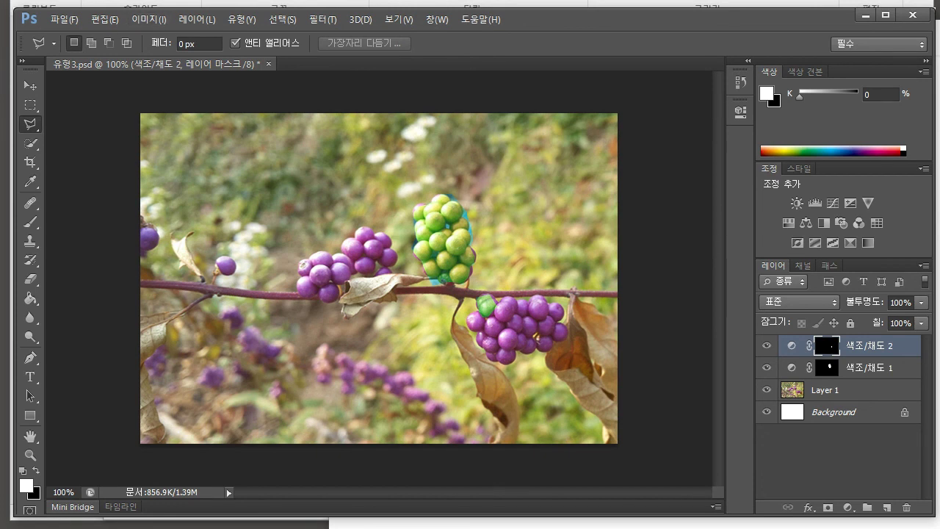
pyautogui.hotkey('ctrl', 'z')
pyautogui.hotkey('ctrl', 'o')
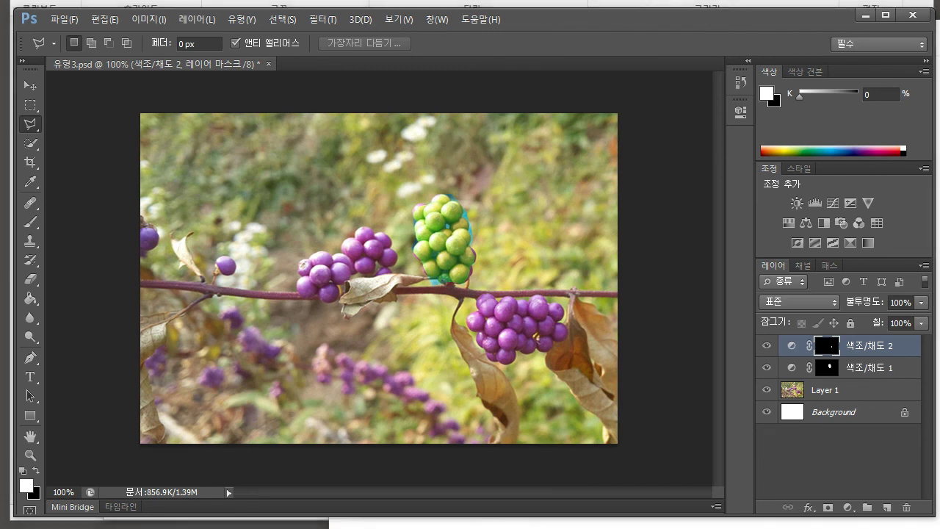
pyautogui.doubleClick(384, 293)
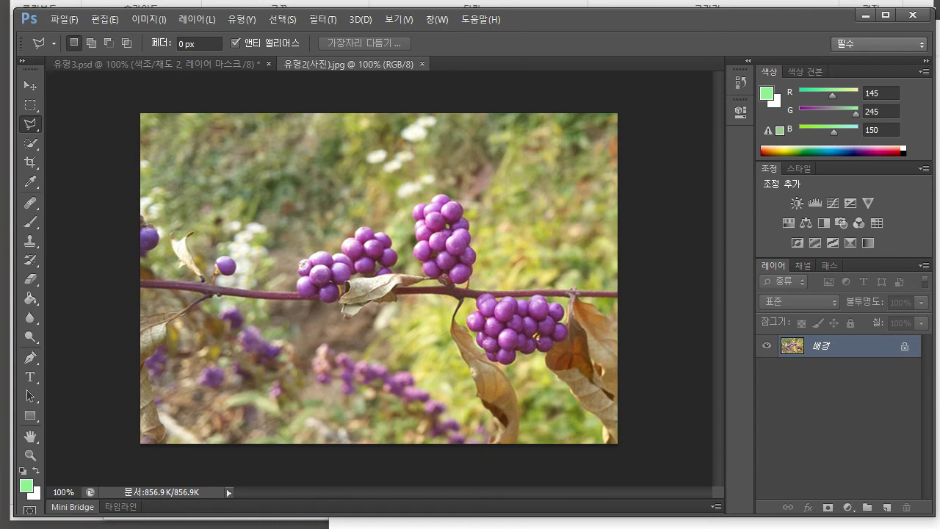
# Copy the entire 유형2(사진).jpg image and paste it into 유형3.psd as a new layer.
pyautogui.hotkey('ctrl', 'a')
pyautogui.hotkey('ctrl', 'c')
pyautogui.hotkey('ctrl', 'Tab')
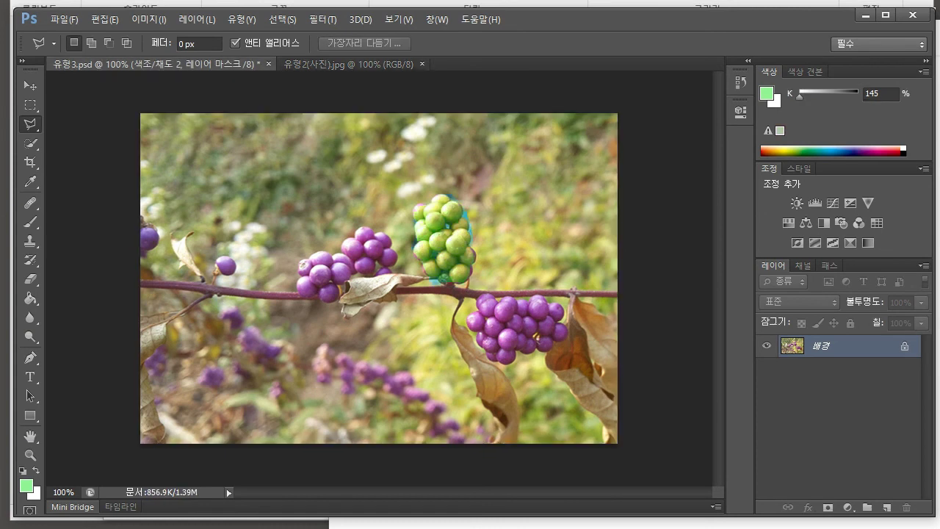
pyautogui.hotkey('ctrl', 'v')
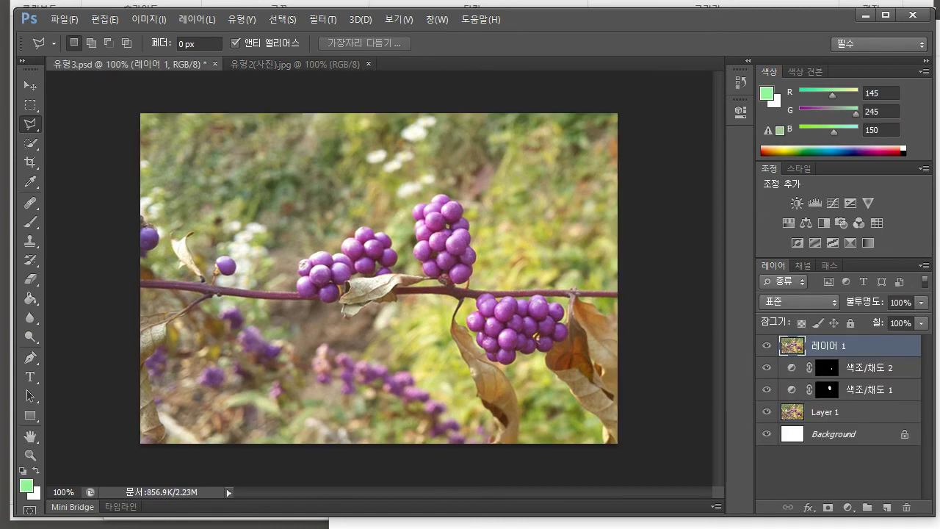
# Delete the old photo layer, Layer 1, from 유형3.psd.
pyautogui.click(844, 411)
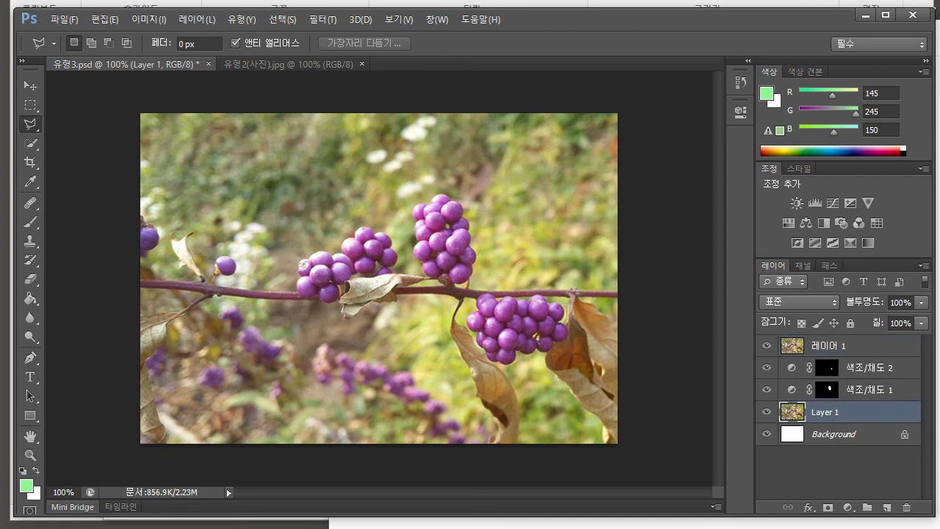
pyautogui.click(845, 345)
pyautogui.click(815, 412)
pyautogui.rightClick(799, 412)
pyautogui.click(847, 138)
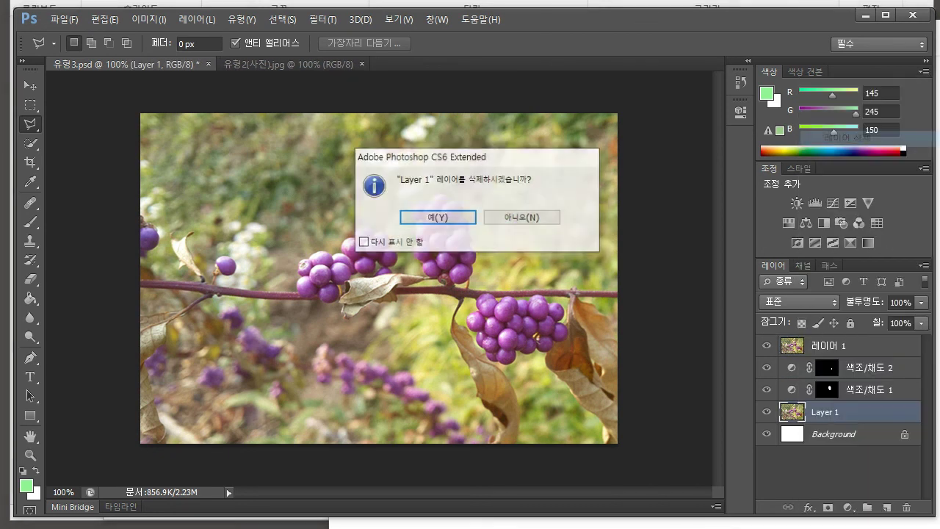
pyautogui.click(437, 218)
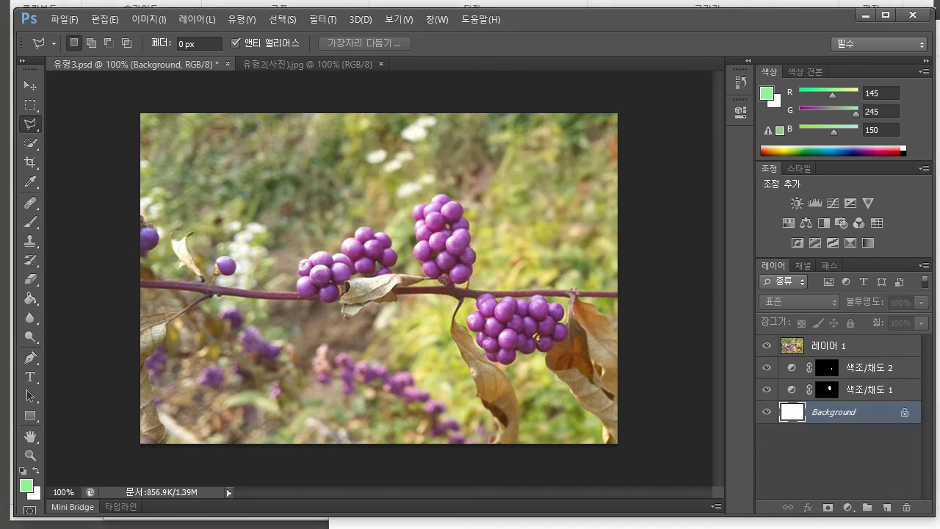
# Delete both Hue/Saturation adjustment layers, 색조/채도 2 and 색조/채도 1.
pyautogui.click(868, 367)
pyautogui.rightClick(871, 367)
pyautogui.click(903, 139)
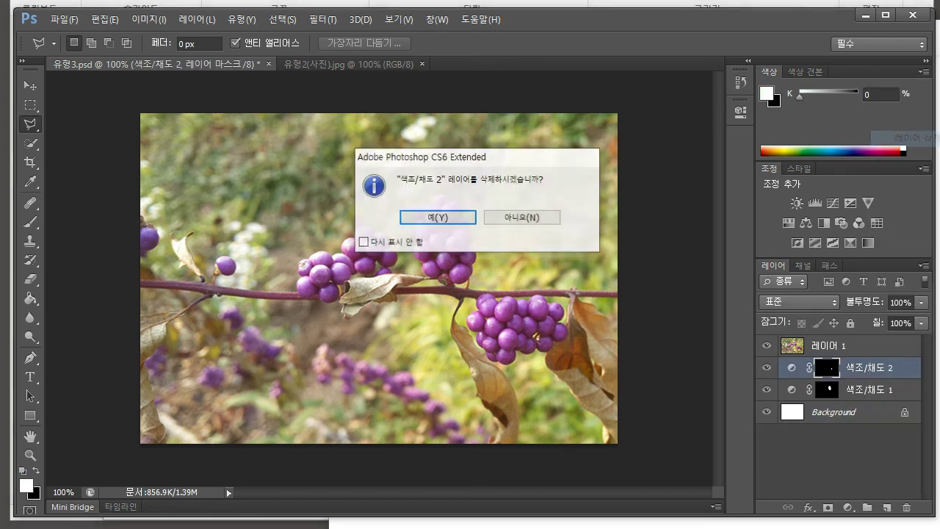
pyautogui.press('Return')
pyautogui.rightClick(871, 367)
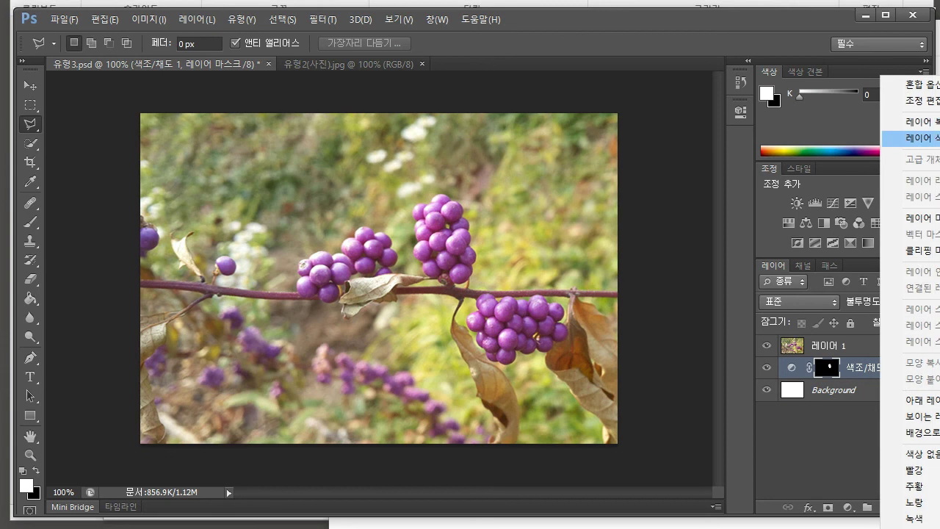
pyautogui.click(903, 138)
pyautogui.press('Return')
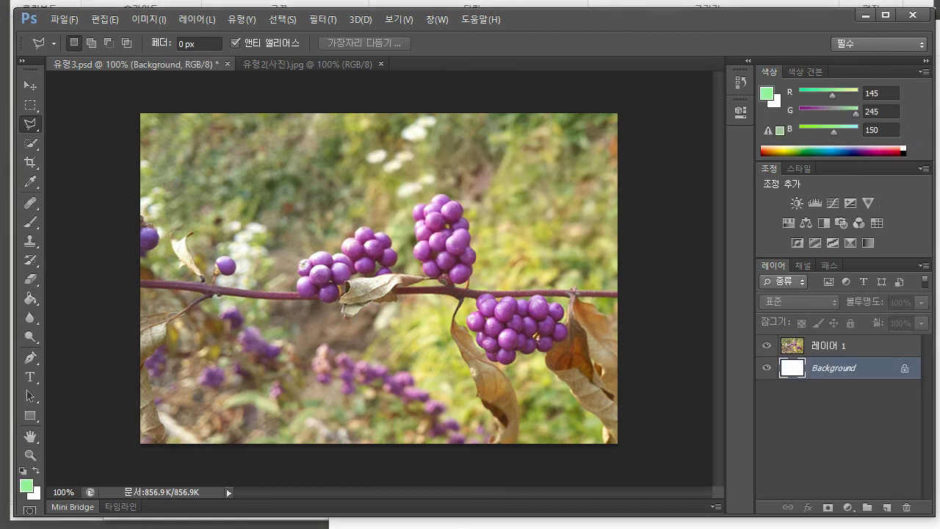
# Outline the upper berry cluster with a closed Polygonal Lasso selection.
pyautogui.rightClick(30, 124)
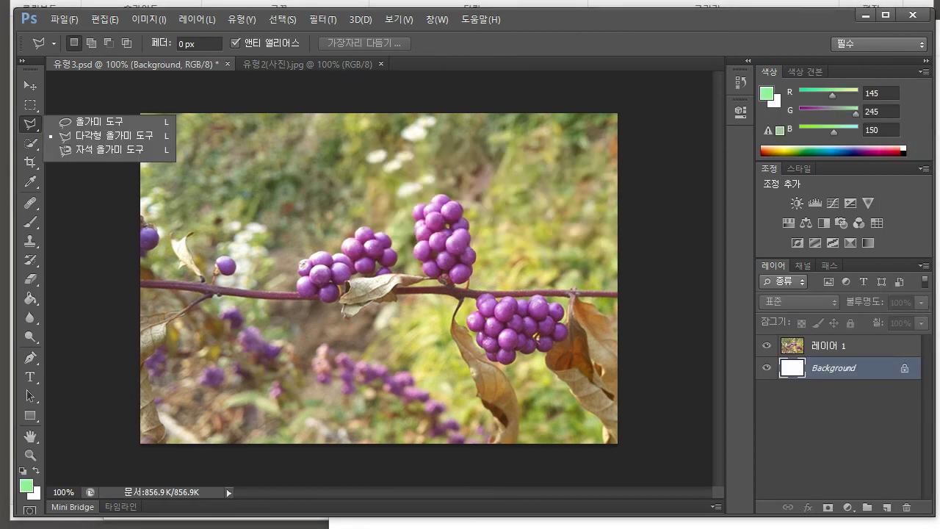
pyautogui.click(113, 135)
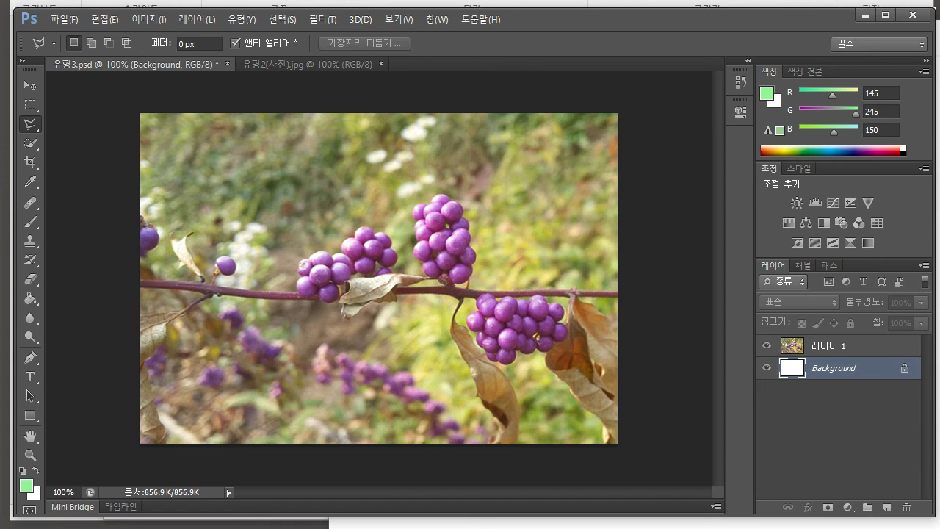
pyautogui.click(417, 208)
pyautogui.click(431, 204)
pyautogui.doubleClick(417, 249)
pyautogui.click(430, 205)
pyautogui.click(448, 195)
pyautogui.click(457, 205)
pyautogui.click(468, 246)
pyautogui.click(429, 277)
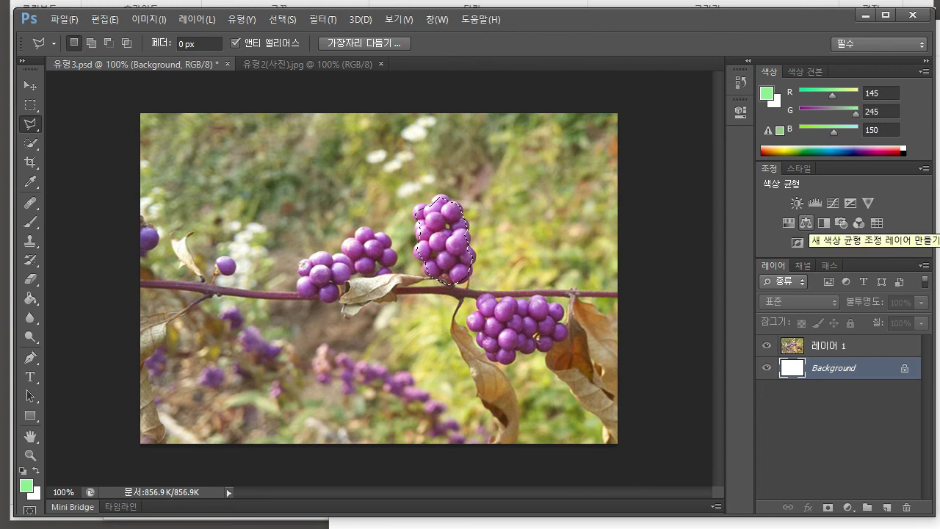
# Add a Color Balance adjustment to the selected cluster with midtones cyan-red +100, magenta-green +66 and yellow-blue -20, and collapse its properties.
pyautogui.click(805, 223)
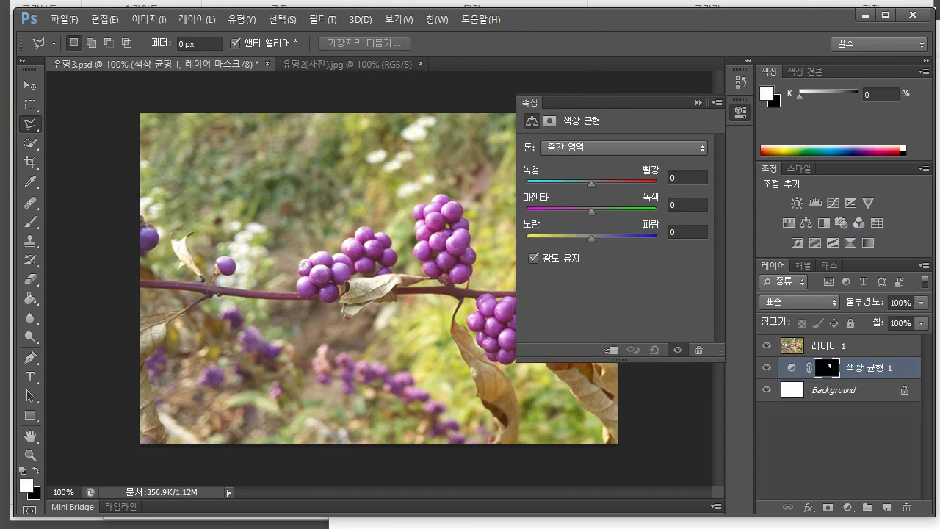
pyautogui.moveTo(591, 184); pyautogui.dragTo(657, 184)
pyautogui.moveTo(591, 211); pyautogui.dragTo(553, 211)
pyautogui.moveTo(617, 211); pyautogui.dragTo(635, 212)
pyautogui.moveTo(591, 239)
pyautogui.mouseDown()
pyautogui.moveTo(560, 239)
pyautogui.moveTo(626, 239)
pyautogui.moveTo(578, 237)
pyautogui.mouseUp()
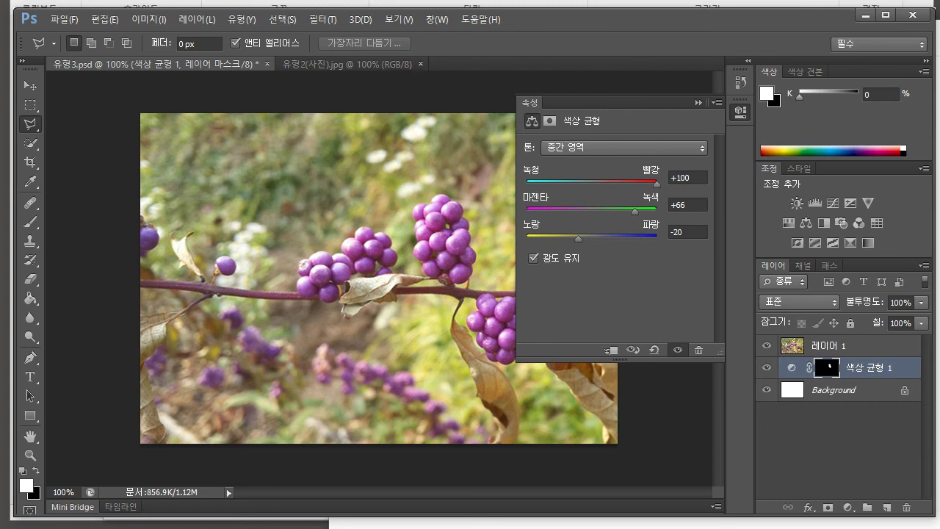
pyautogui.click(699, 103)
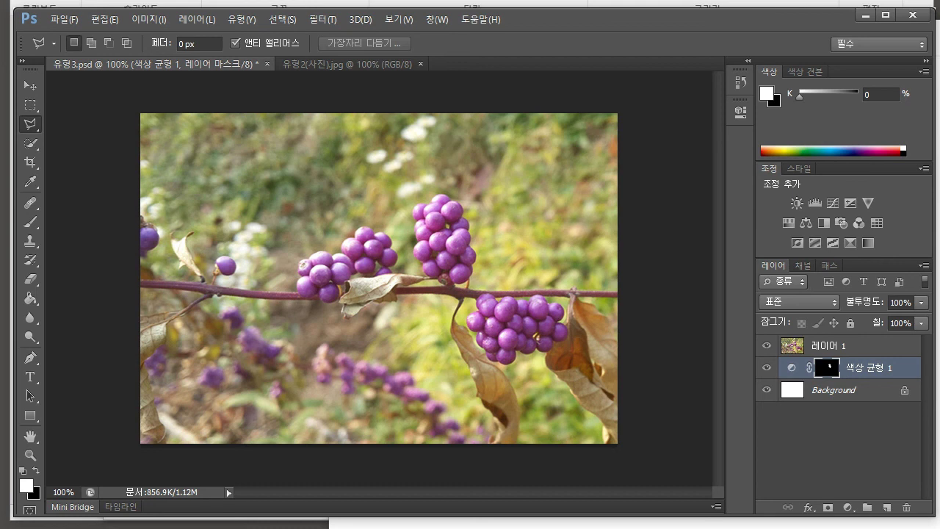
# Outline the inner part of the upper berry cluster with a closed Polygonal Lasso selection.
pyautogui.click(465, 233)
pyautogui.click(470, 253)
pyautogui.click(422, 265)
pyautogui.click(419, 237)
pyautogui.click(429, 216)
pyautogui.click(441, 207)
pyautogui.click(455, 208)
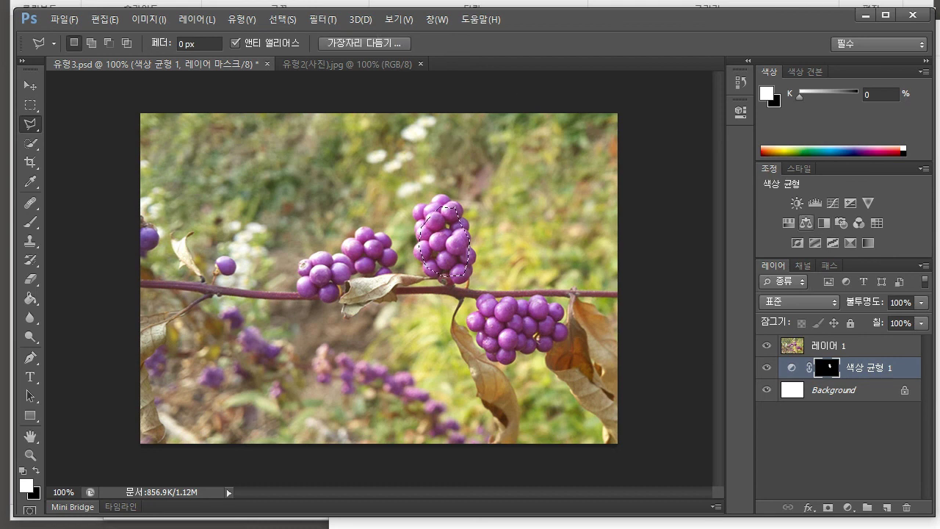
# Add a second Color Balance adjustment to the selection with midtones cyan-red +51, magenta-green -72 and yellow-blue +72.
pyautogui.click(805, 223)
pyautogui.moveTo(592, 184); pyautogui.dragTo(621, 211)
pyautogui.click(623, 148)
pyautogui.click(569, 157)
pyautogui.click(624, 147)
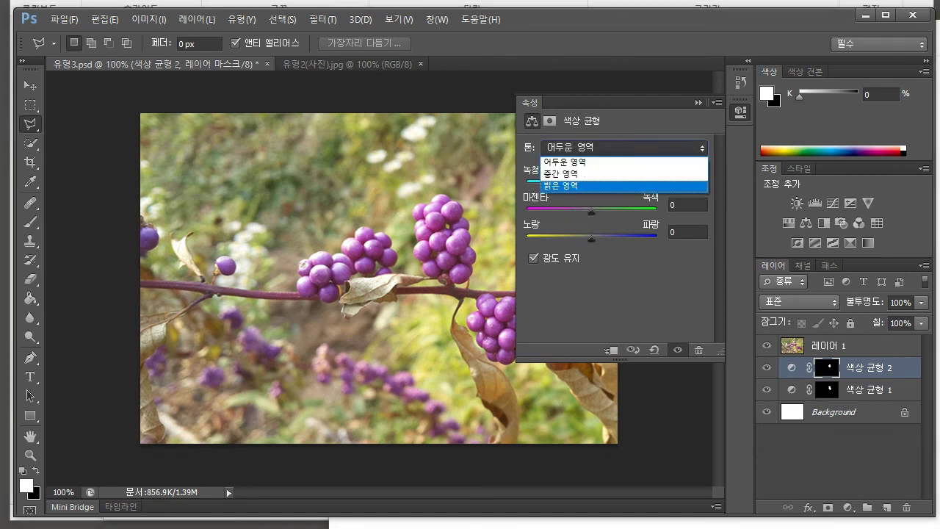
pyautogui.click(569, 168)
pyautogui.moveTo(575, 210); pyautogui.dragTo(544, 211)
pyautogui.moveTo(591, 238); pyautogui.dragTo(638, 238)
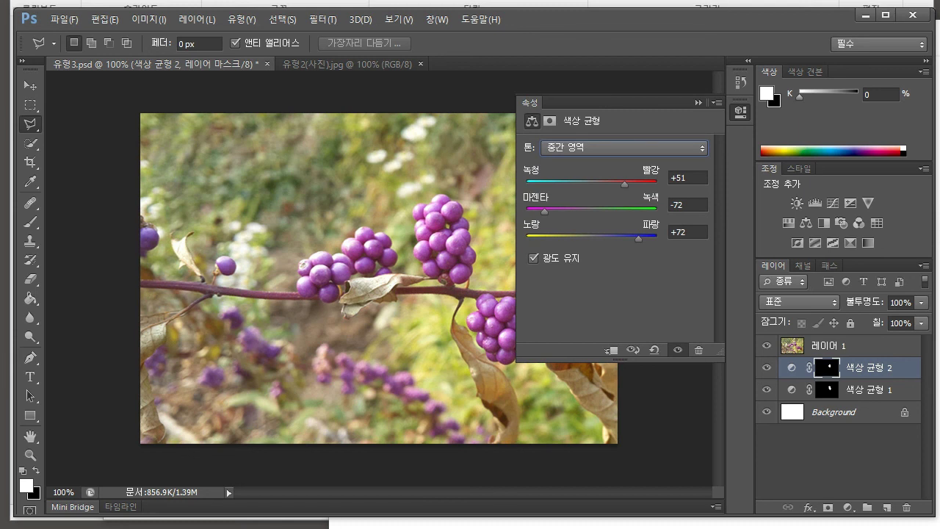
pyautogui.click(623, 148)
pyautogui.click(623, 187)
pyautogui.click(456, 202)
pyautogui.click(424, 219)
pyautogui.click(409, 248)
pyautogui.click(414, 281)
pyautogui.click(456, 286)
pyautogui.click(469, 261)
pyautogui.click(475, 220)
pyautogui.click(456, 201)
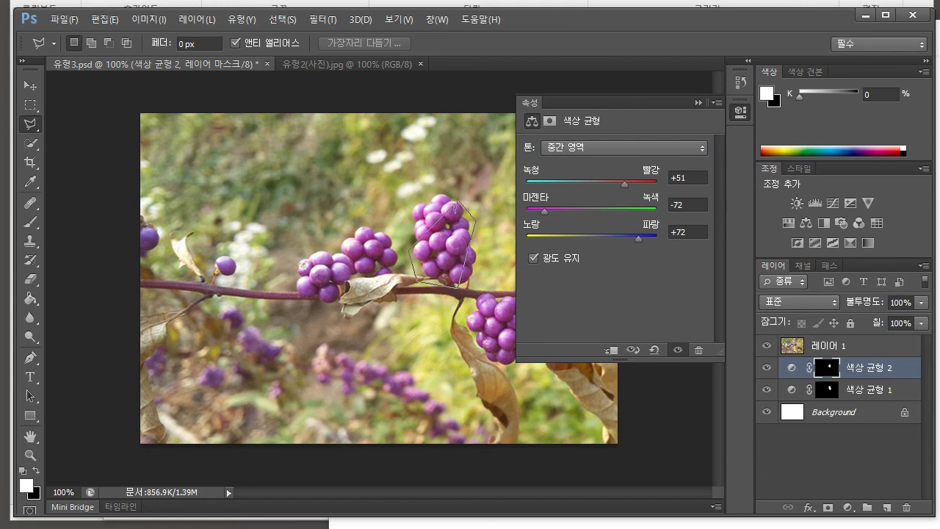
# Draw a closed Polygonal Lasso selection around most of the upper berry cluster, leaving out its lowest berries.
pyautogui.click(456, 199)
pyautogui.click(446, 195)
pyautogui.click(418, 232)
pyautogui.click(434, 262)
pyautogui.click(462, 266)
pyautogui.click(469, 235)
pyautogui.click(469, 206)
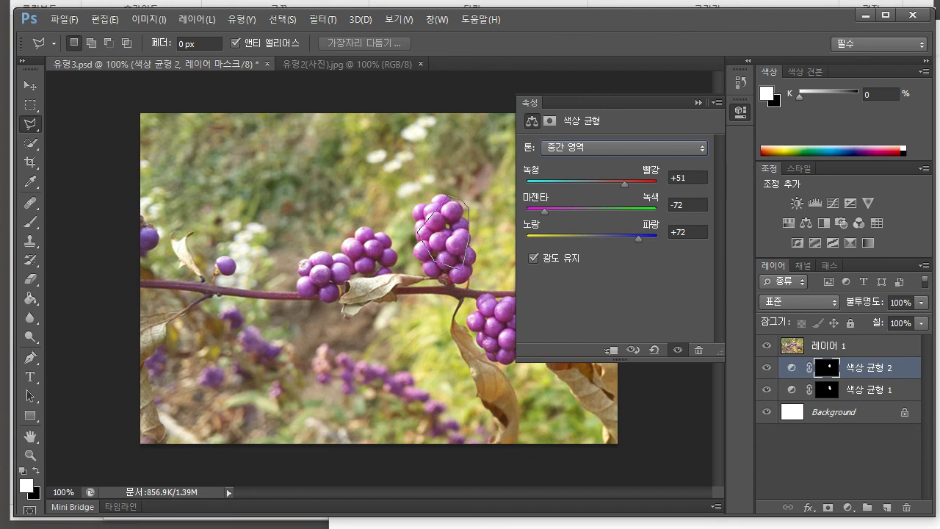
pyautogui.click(458, 198)
pyautogui.click(445, 196)
# Set the second Color Balance adjustment's midtones to cyan-red +44, magenta-green +36 and yellow-blue -49, and collapse its properties.
pyautogui.moveTo(624, 184); pyautogui.dragTo(582, 184)
pyautogui.moveTo(544, 212); pyautogui.dragTo(597, 211)
pyautogui.moveTo(638, 236); pyautogui.dragTo(558, 236)
pyautogui.moveTo(597, 211); pyautogui.dragTo(614, 211)
pyautogui.moveTo(582, 185); pyautogui.dragTo(619, 184)
pyautogui.click(623, 147)
pyautogui.click(624, 174)
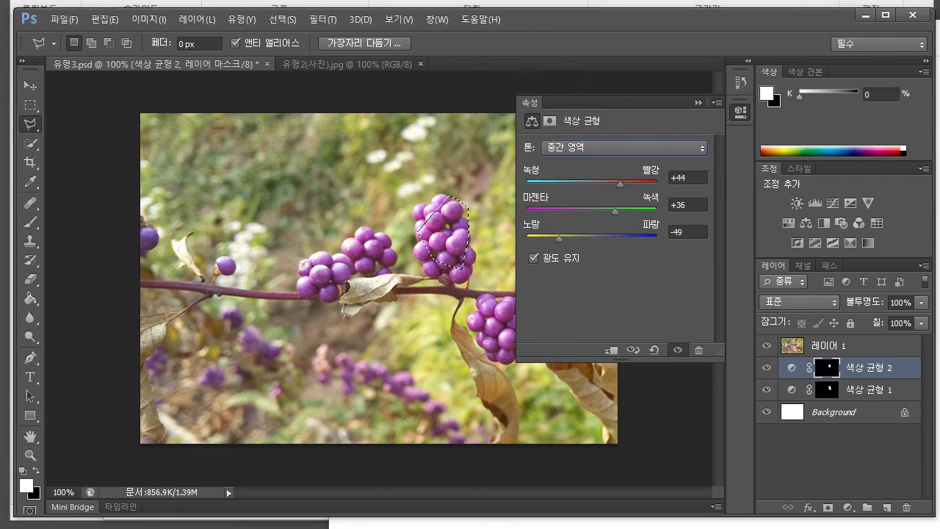
pyautogui.click(698, 102)
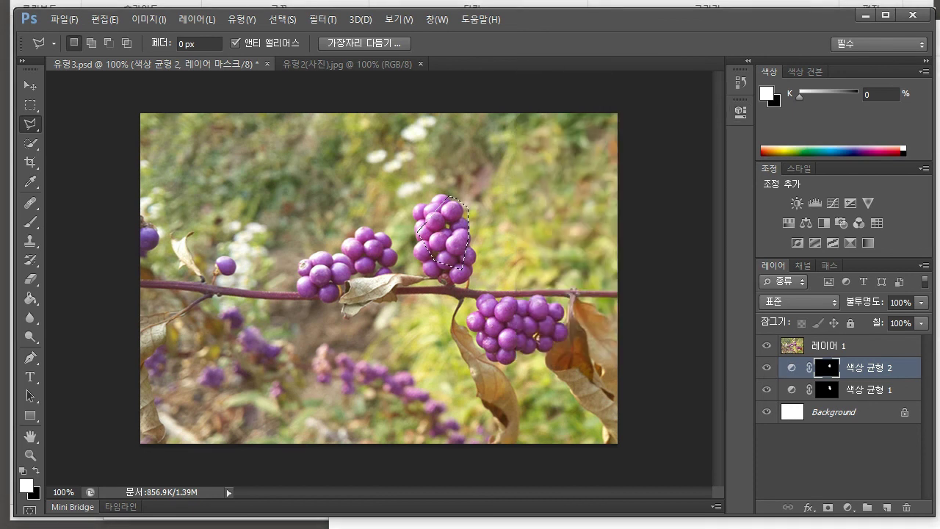
# Deselect the berries, add an unmasked Hue/Saturation adjustment with default values above the Color Balance layers, and collapse its properties.
pyautogui.hotkey('ctrl', 'd')
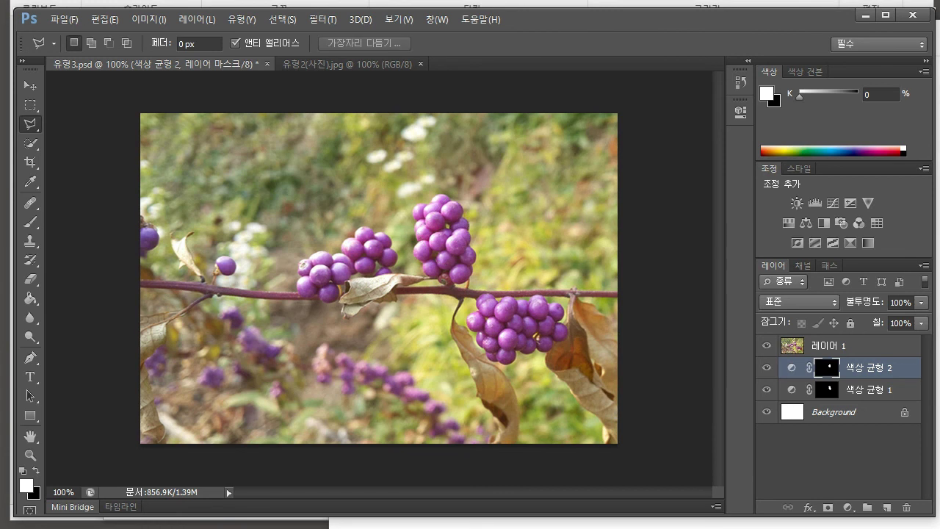
pyautogui.click(789, 223)
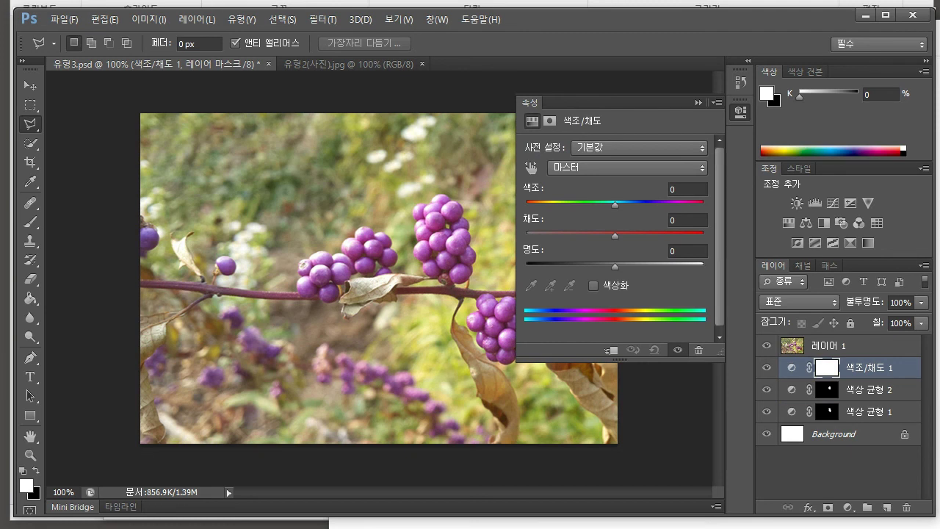
pyautogui.click(699, 102)
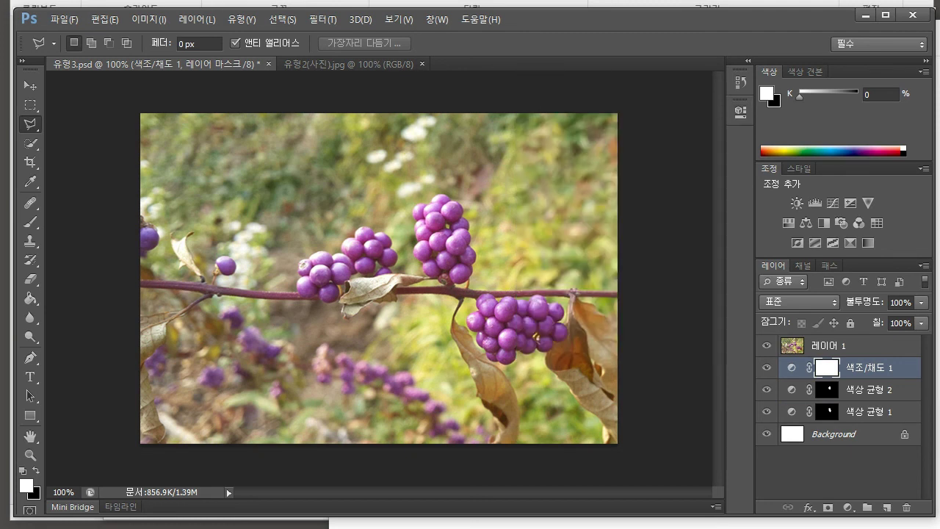
# Close Photoshop without saving 유형3, and append "(곡선 조정)" to the 이미지 밝기 조정 line in the Notepad notes.
pyautogui.click(912, 15)
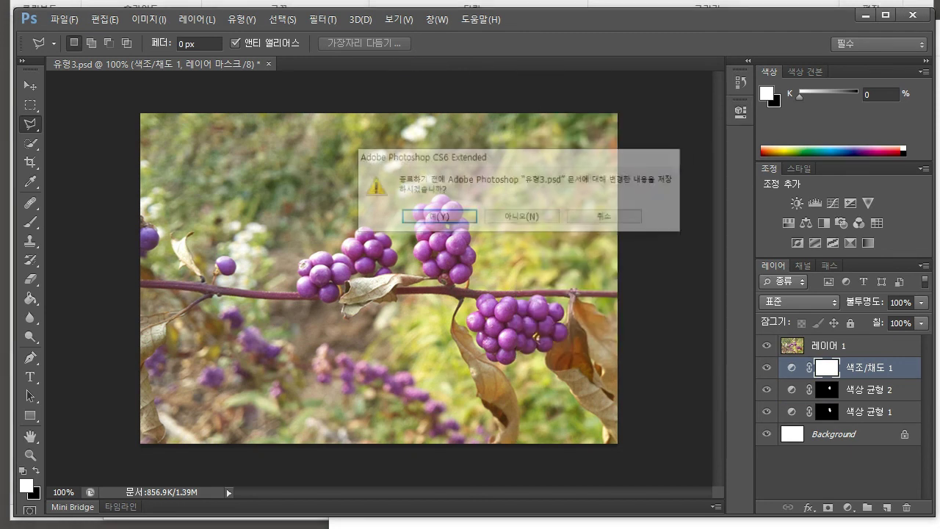
pyautogui.click(507, 212)
pyautogui.moveTo(360, 178); pyautogui.dragTo(480, 179)
pyautogui.click(480, 178)
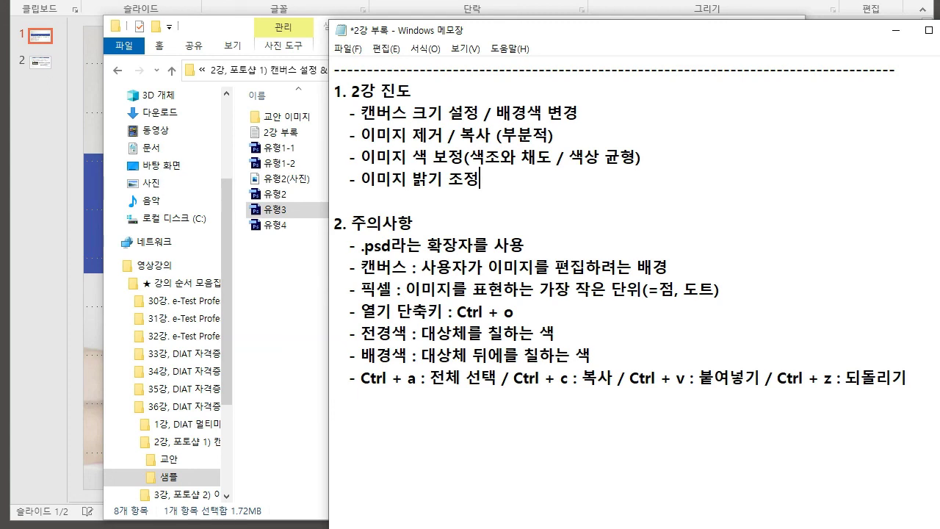
pyautogui.write('(곡선 조정)')
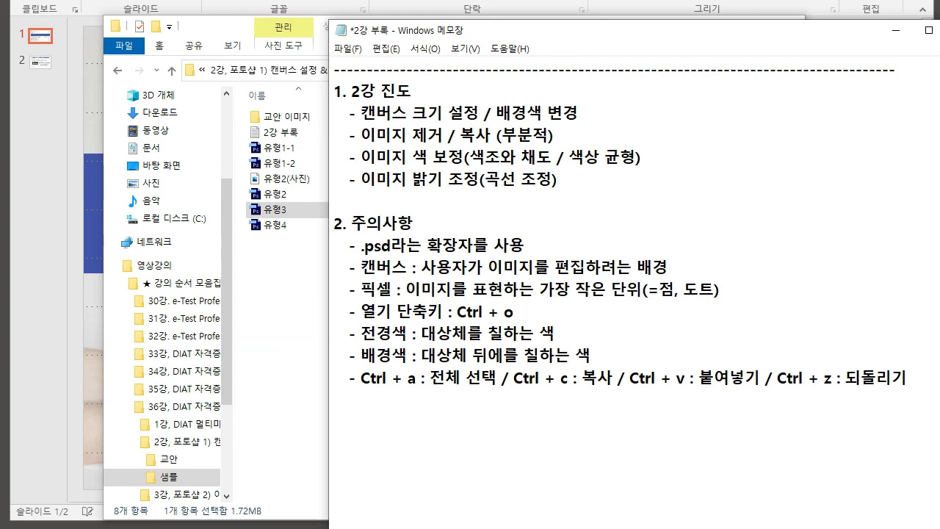
# Open the 유형4 sample in Photoshop and add a Curves adjustment above Layer 1.
pyautogui.doubleClick(275, 225)
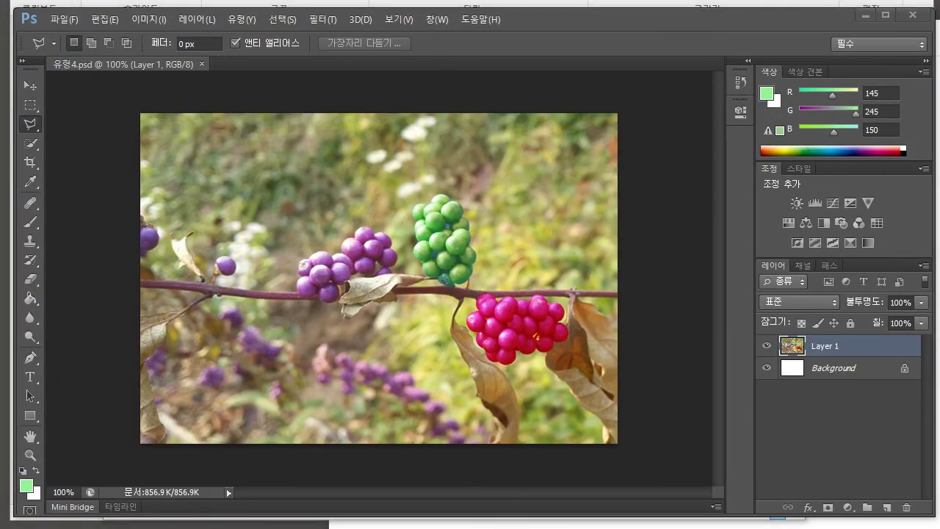
pyautogui.press('Return')
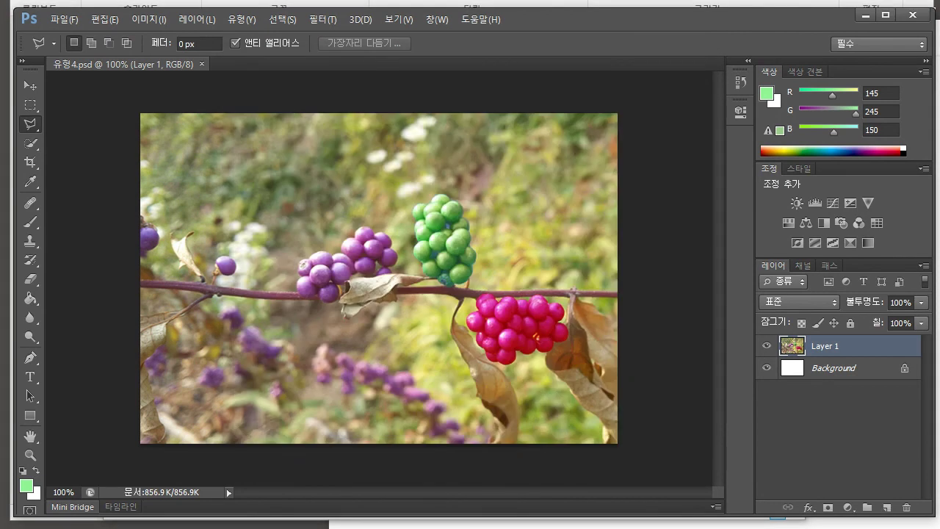
pyautogui.click(66, 492)
pyautogui.press('Return')
pyautogui.click(832, 203)
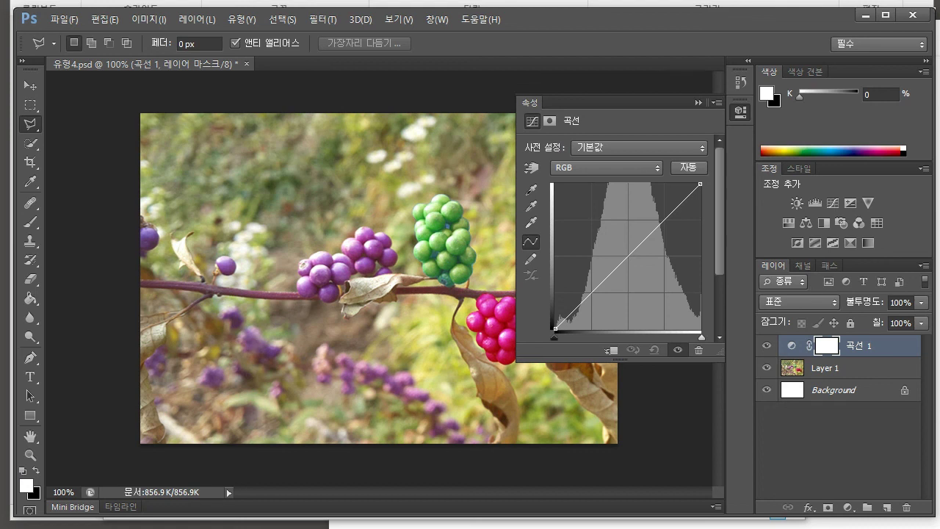
# Add a point at the middle of the RGB curve, set its input to 80 and output to 120, and collapse the properties.
pyautogui.click(629, 254)
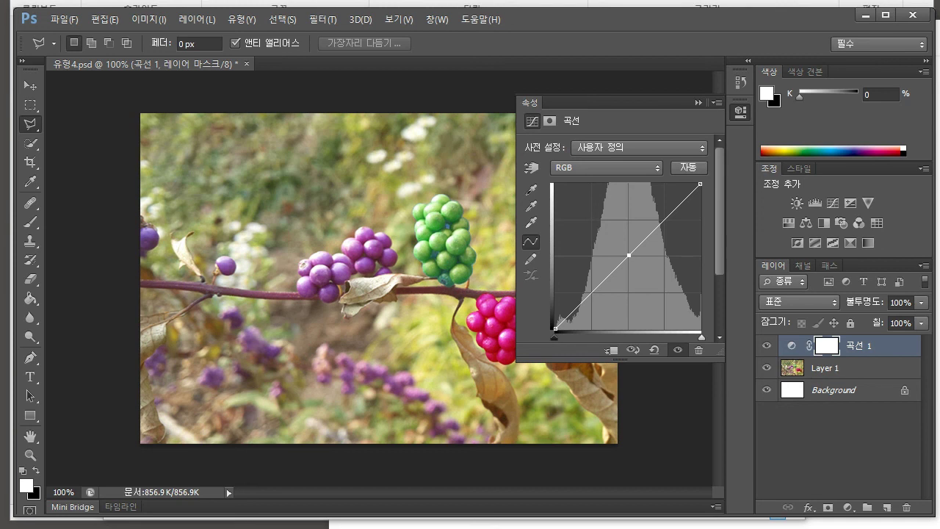
pyautogui.scroll(-5, 628, 255)
pyautogui.scroll(5, 628, 255)
pyautogui.scroll(-1, 629, 255)
pyautogui.scroll(-2, 624, 235)
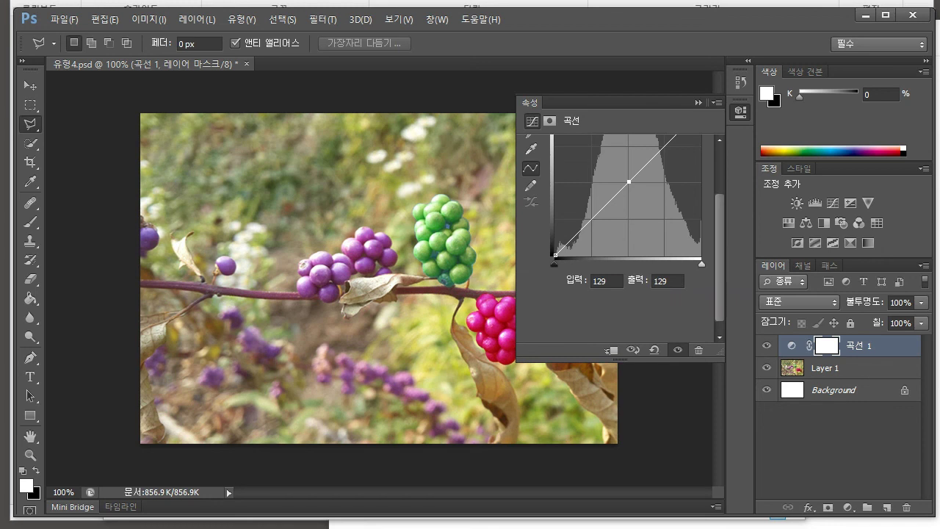
pyautogui.doubleClick(606, 281)
pyautogui.write('80')
pyautogui.press('Tab')
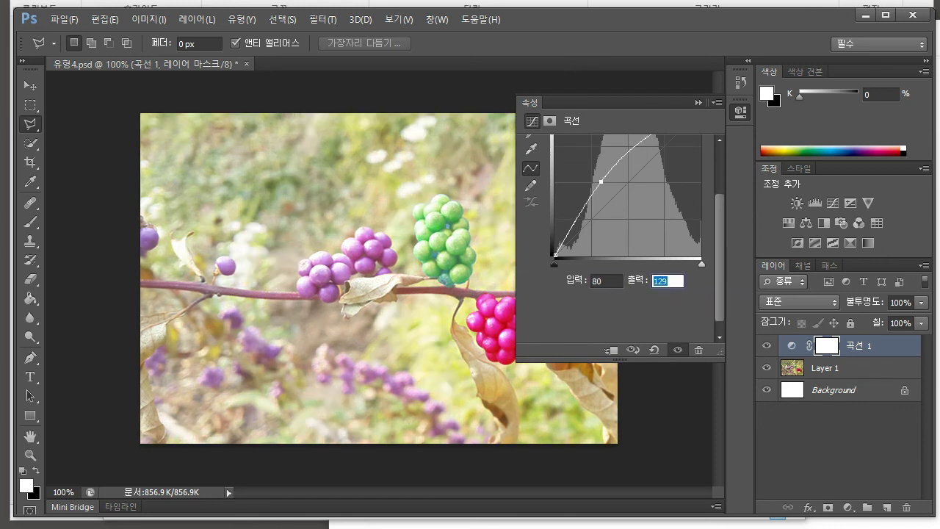
pyautogui.write('120')
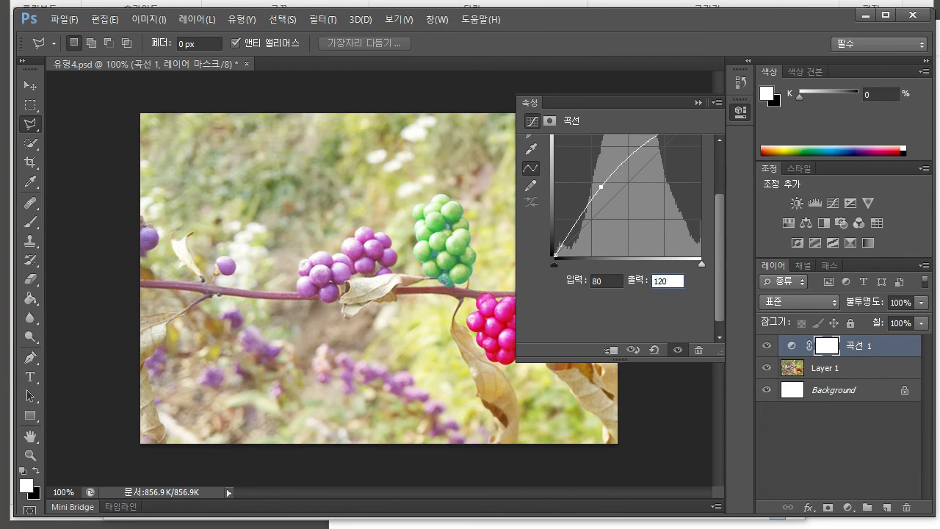
pyautogui.press('Return')
pyautogui.click(699, 103)
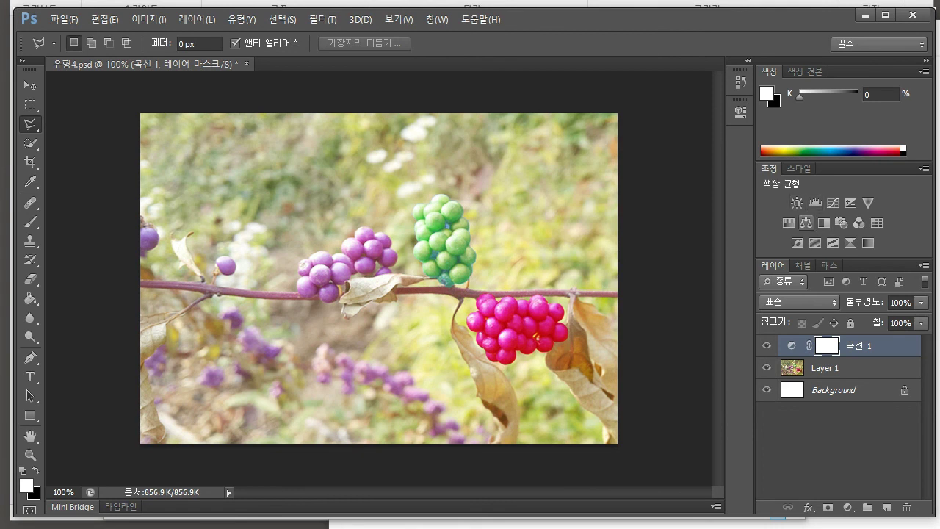
# Add a second Curves adjustment with the default curve above the first one, and collapse its properties.
pyautogui.click(832, 202)
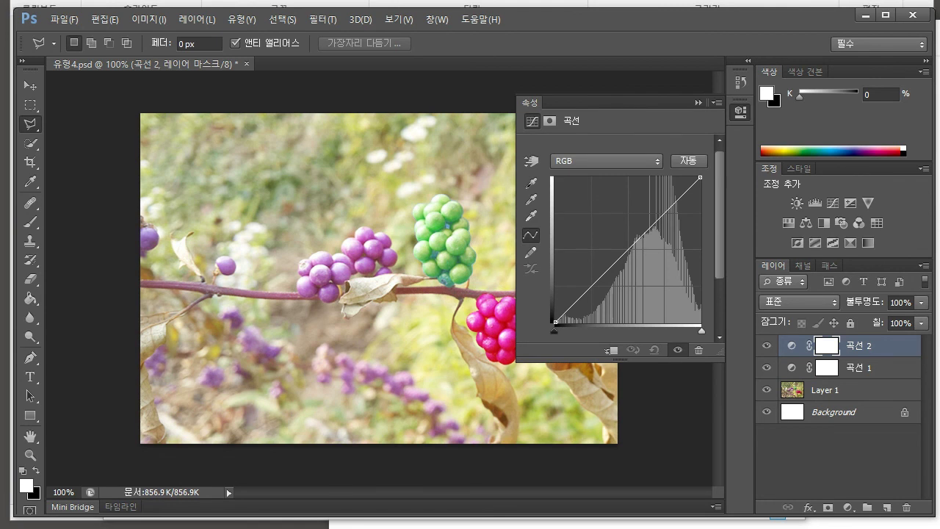
pyautogui.click(698, 102)
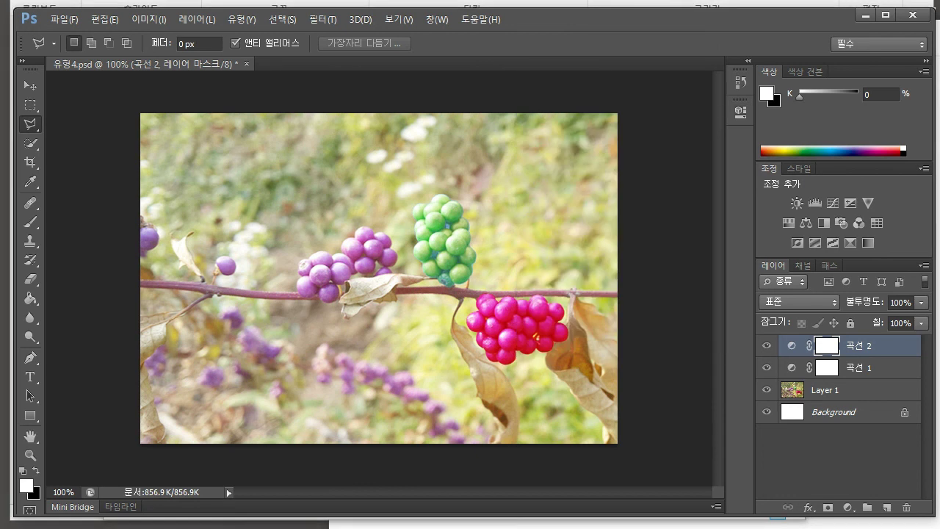
# Draw a closed Polygonal Lasso selection around the purple berry cluster just left of the dried leaf, and deselect it.
pyautogui.click(298, 263)
pyautogui.click(306, 299)
pyautogui.click(337, 299)
pyautogui.click(345, 286)
pyautogui.click(346, 266)
pyautogui.click(319, 253)
pyautogui.click(319, 252)
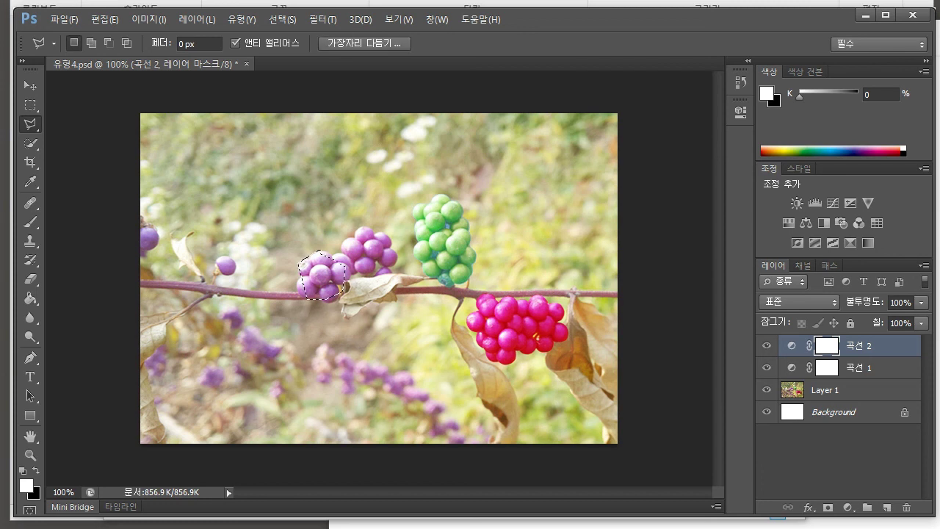
pyautogui.rightClick(329, 265)
pyautogui.click(323, 255)
pyautogui.hotkey('ctrl', 'd')
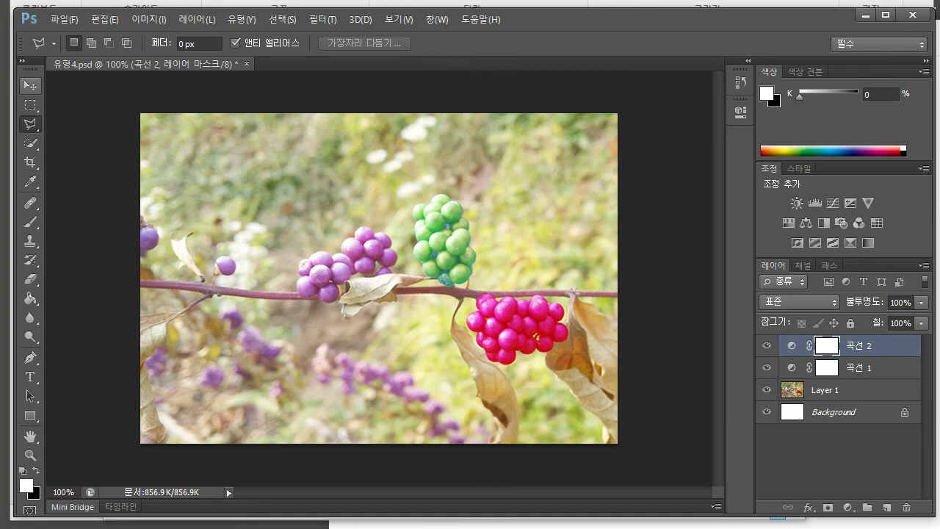
pyautogui.click(30, 85)
pyautogui.moveTo(99, 117); pyautogui.dragTo(429, 299)
pyautogui.moveTo(441, 239); pyautogui.dragTo(376, 217)
pyautogui.click(31, 395)
pyautogui.moveTo(145, 79); pyautogui.dragTo(652, 408)
pyautogui.moveTo(653, 91); pyautogui.dragTo(100, 463)
pyautogui.moveTo(90, 466); pyautogui.dragTo(661, 89)
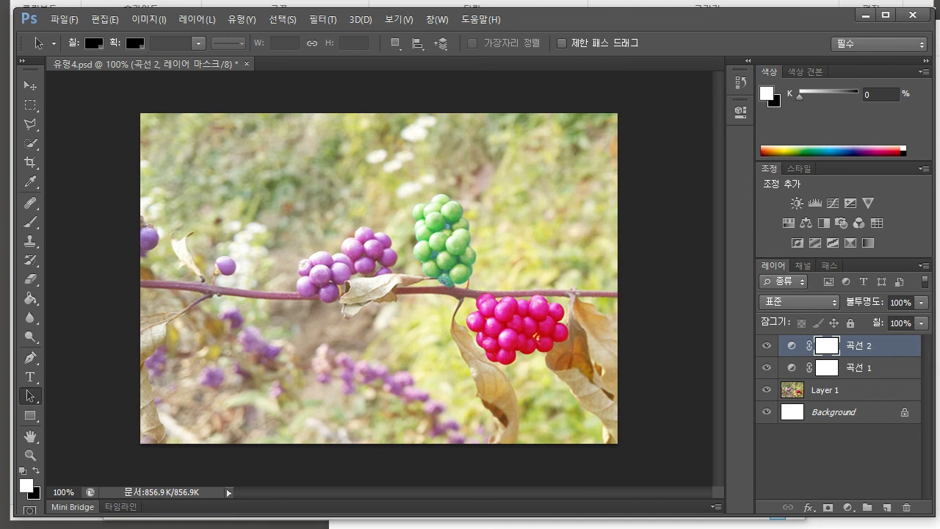
# Switch to Notepad and examine the 이미지 밝기 조정(곡선 조정) line in the lesson progress notes.
pyautogui.hotkey('alt', 'Tab')
pyautogui.moveTo(558, 178); pyautogui.dragTo(485, 179)
pyautogui.click(485, 178)
pyautogui.moveTo(412, 178); pyautogui.dragTo(557, 178)
pyautogui.click(558, 179)
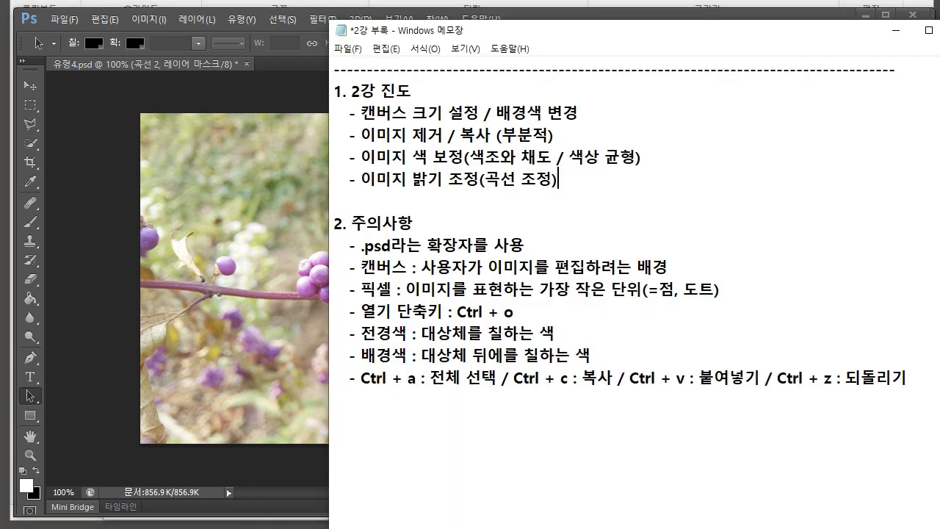
# Return to Photoshop, add a third Curves adjustment with a point near the middle of its curve, and collapse its properties.
pyautogui.hotkey('alt', 'Tab')
pyautogui.click(832, 203)
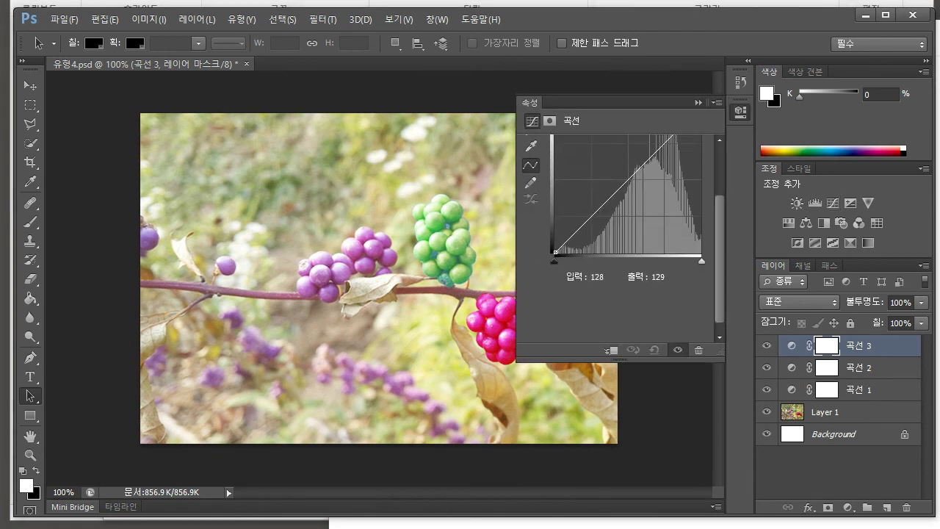
pyautogui.click(628, 178)
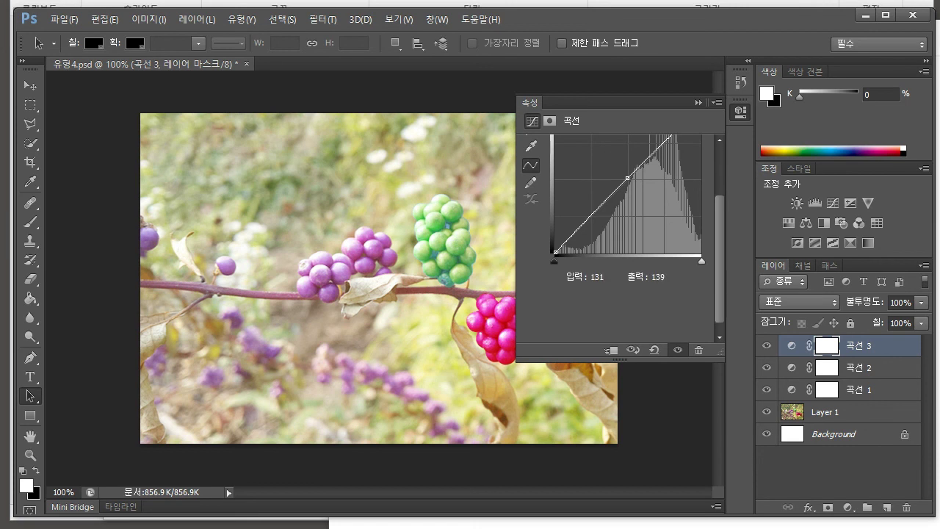
pyautogui.click(697, 102)
# Close Photoshop without saving 유형4, and look over the practice files from 유형1-1 to 유형4 in the 샘플 folder.
pyautogui.click(912, 15)
pyautogui.click(477, 218)
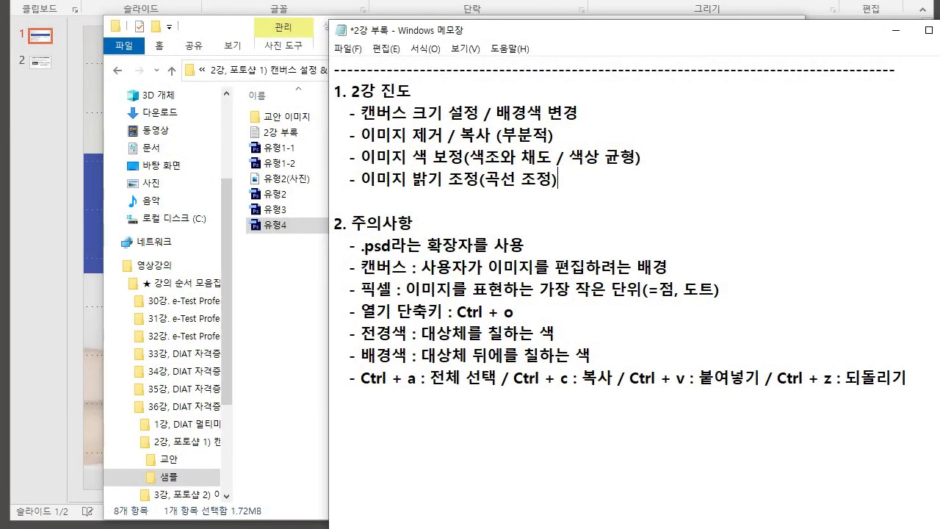
pyautogui.click(293, 272)
pyautogui.moveTo(401, 262); pyautogui.dragTo(282, 147)
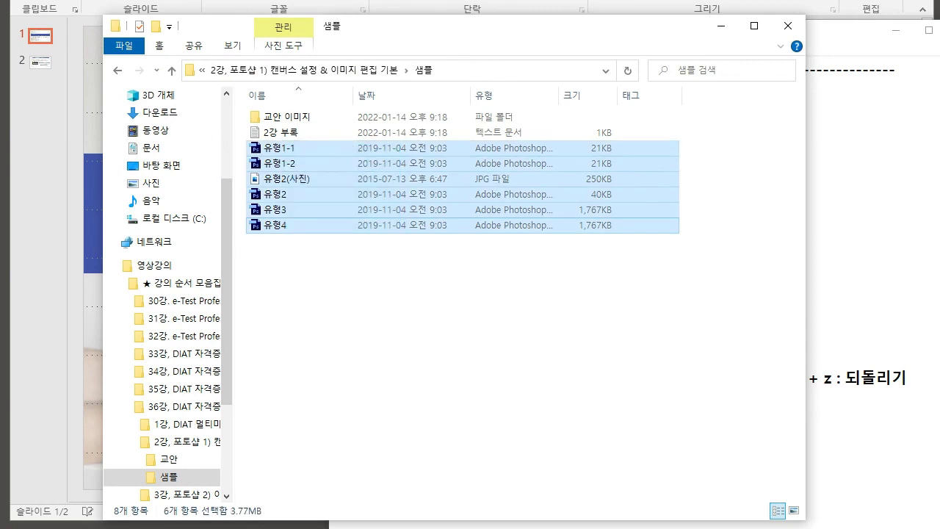
pyautogui.click(401, 262)
pyautogui.hotkey('alt', 'Tab')
pyautogui.hotkey('alt', 'Tab')
pyautogui.click(294, 178)
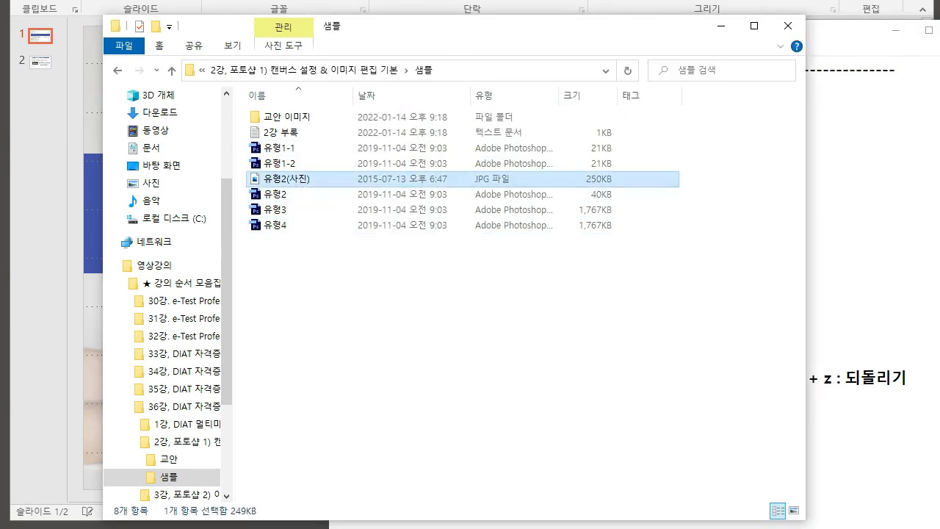
# Switch to Notepad and review the 주의사항 notes, focusing on the open shortcut and the select-all, copy, paste and undo line.
pyautogui.hotkey('alt', 'Tab')
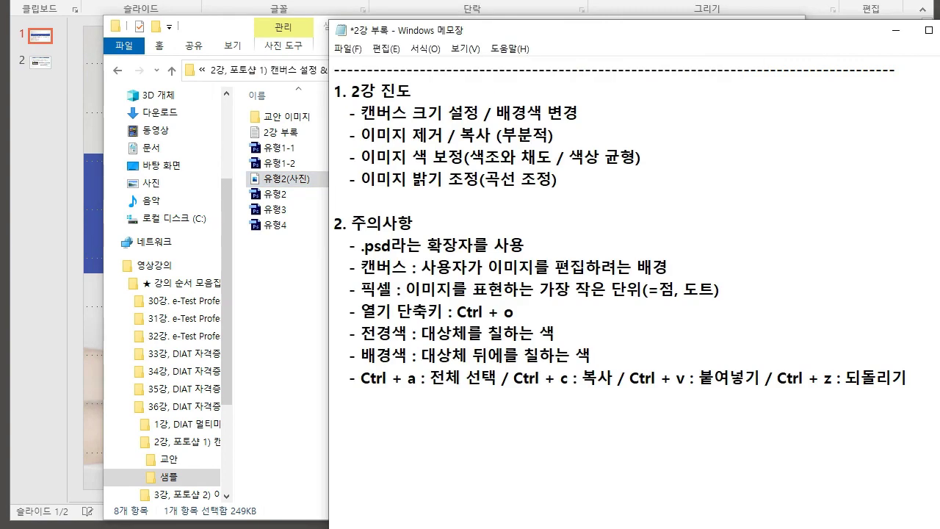
pyautogui.moveTo(907, 377); pyautogui.dragTo(334, 245)
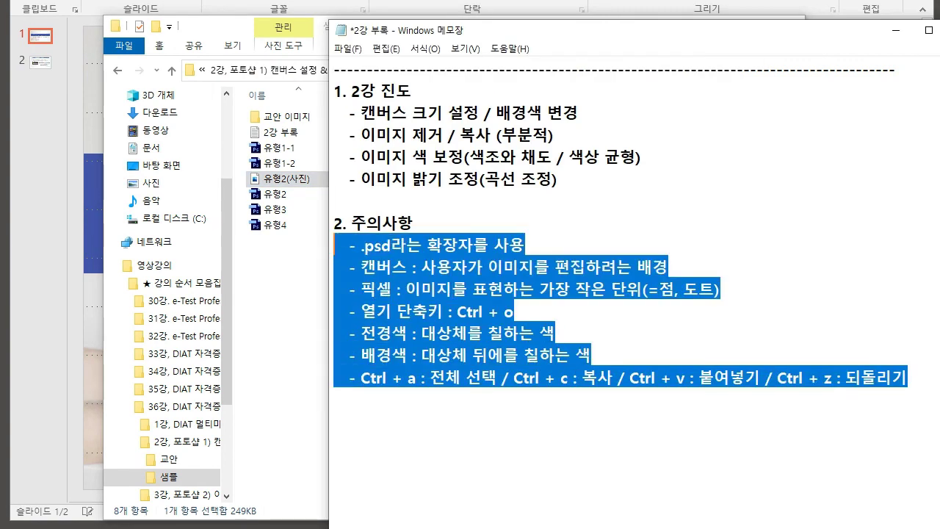
pyautogui.click(514, 311)
pyautogui.moveTo(451, 311); pyautogui.dragTo(516, 312)
pyautogui.moveTo(355, 377); pyautogui.dragTo(908, 377)
pyautogui.click(908, 378)
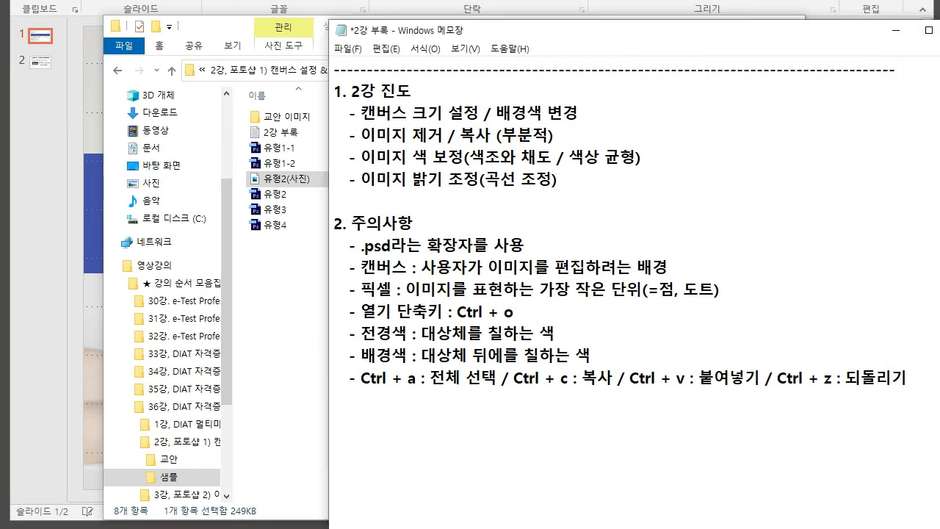
# Switch to PowerPoint and review slide 2's statements on canvas size and background color and on the basics of image editing.
pyautogui.hotkey('alt', 'Tab')
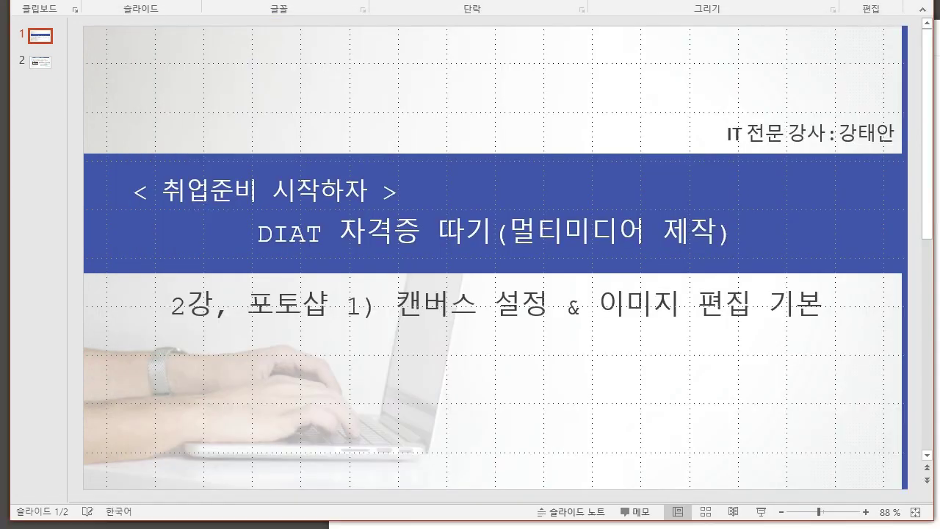
pyautogui.click(41, 62)
pyautogui.moveTo(163, 134); pyautogui.dragTo(714, 134)
pyautogui.click(409, 135)
pyautogui.click(644, 134)
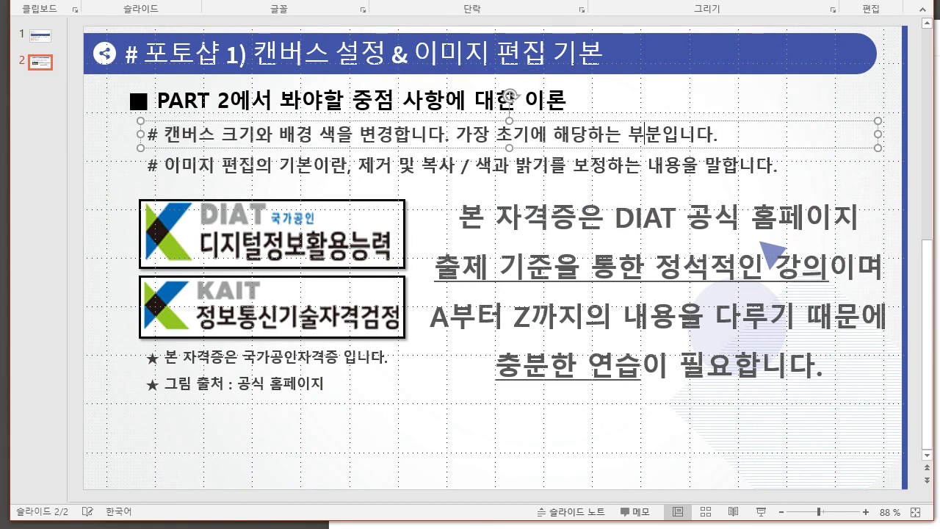
pyautogui.moveTo(163, 165); pyautogui.dragTo(463, 166)
pyautogui.click(330, 165)
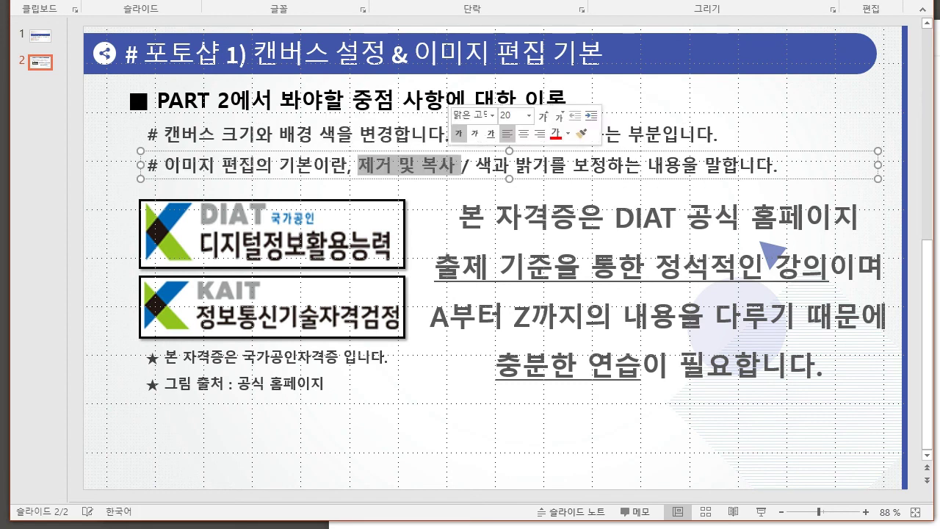
# Check the (부분적) remark in the Notepad notes, and examine the color and brightness correction wording on slide 2.
pyautogui.hotkey('alt', 'Tab')
pyautogui.moveTo(502, 135); pyautogui.dragTo(555, 134)
pyautogui.click(555, 134)
pyautogui.hotkey('alt', 'Tab')
pyautogui.moveTo(476, 165); pyautogui.dragTo(572, 165)
pyautogui.click(589, 166)
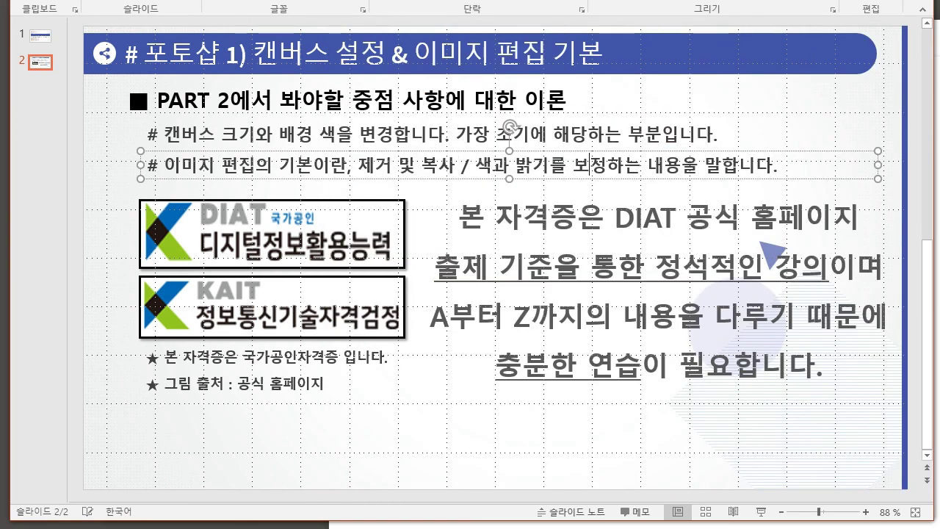
# Switch to Notepad and examine the 이미지 색 보정 and 이미지 밝기 조정 lines of the lesson progress notes.
pyautogui.hotkey('alt', 'Tab')
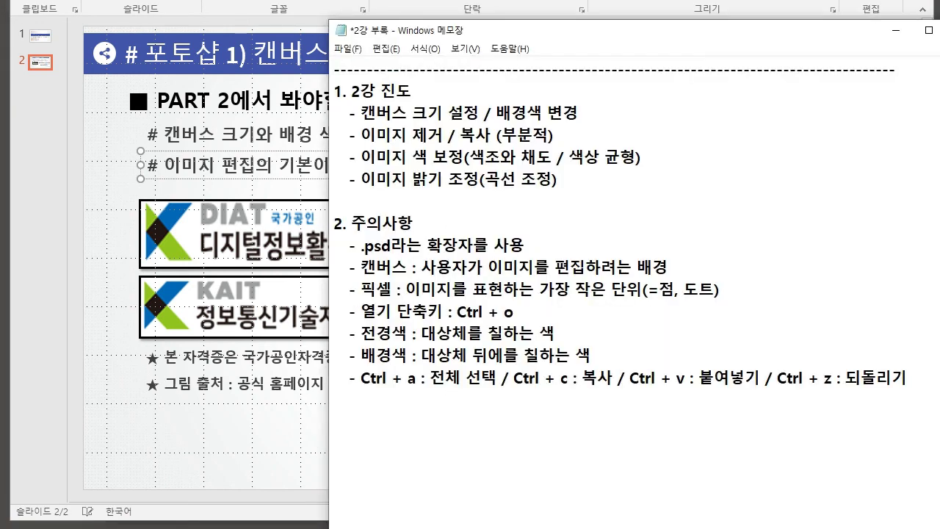
pyautogui.moveTo(470, 157); pyautogui.dragTo(641, 157)
pyautogui.click(641, 158)
pyautogui.moveTo(412, 178); pyautogui.dragTo(479, 178)
pyautogui.click(479, 178)
pyautogui.moveTo(552, 178)
pyautogui.mouseDown()
pyautogui.moveTo(500, 179)
pyautogui.moveTo(558, 179)
pyautogui.mouseUp()
# Go back to slide 1 in PowerPoint and look at the numbering in the lecture title.
pyautogui.click(40, 36)
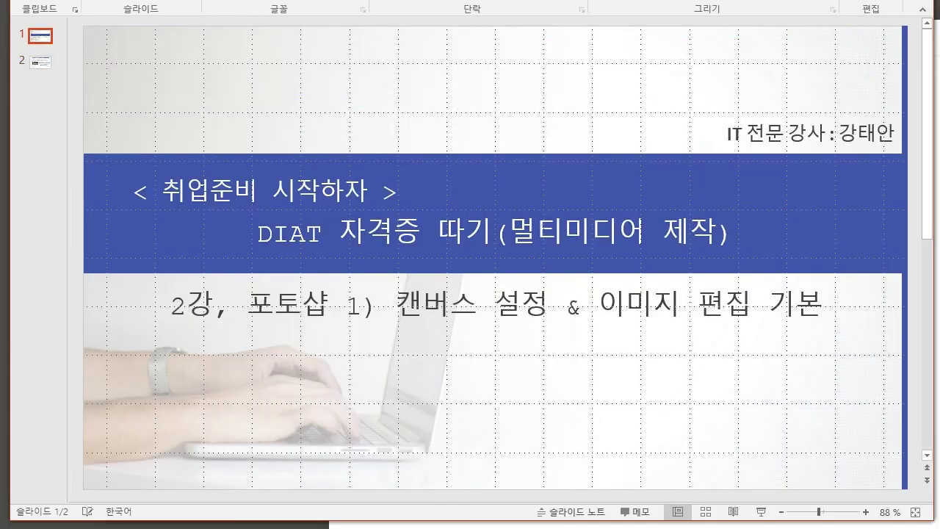
pyautogui.click(170, 305)
pyautogui.moveTo(170, 305); pyautogui.dragTo(187, 305)
pyautogui.click(383, 340)
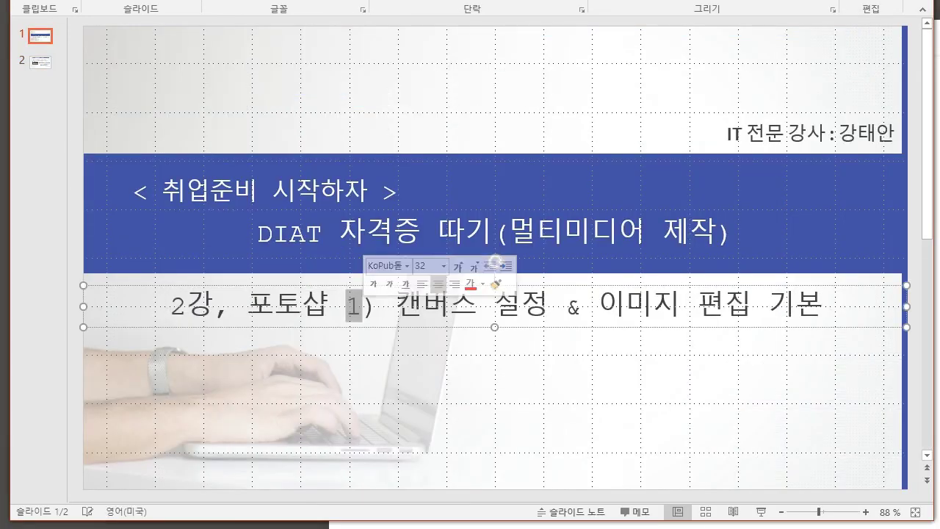